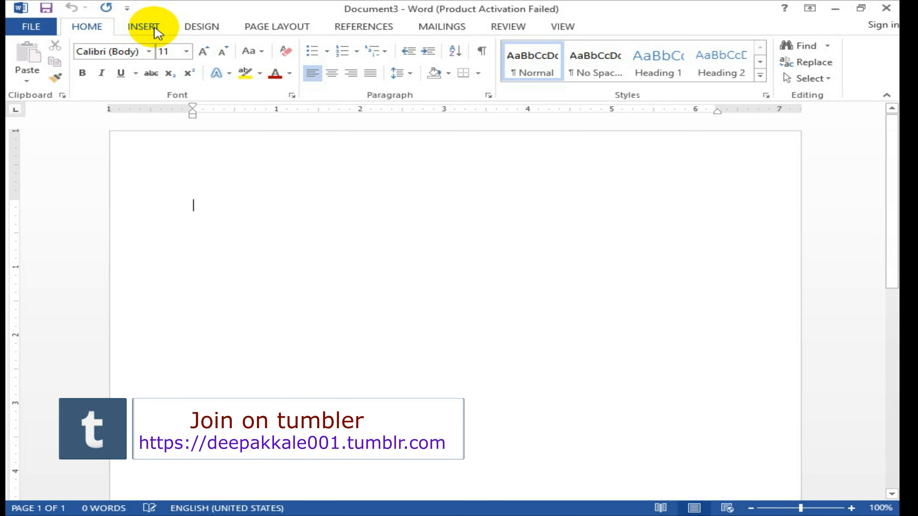
# Step: Draw a rectangle about 1.16" tall and 8.18" wide across the top edge of the page
pyautogui.click(156, 31)
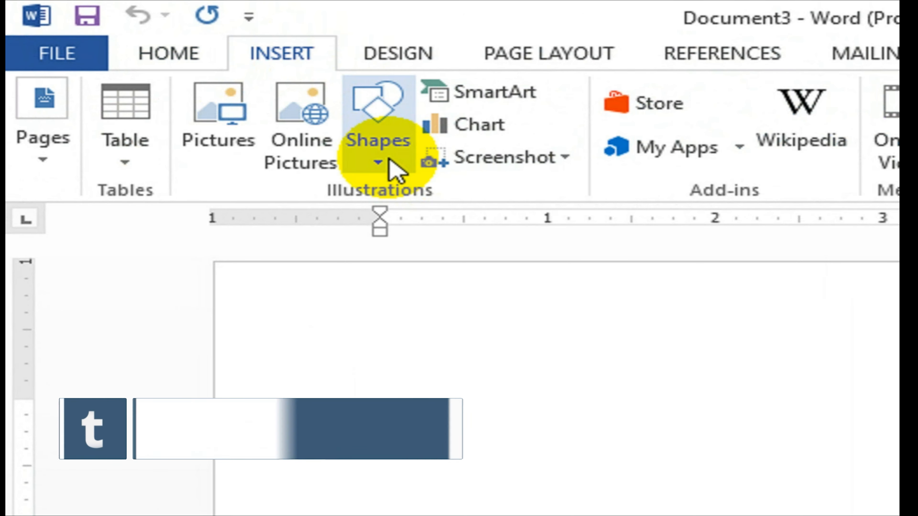
pyautogui.click(389, 161)
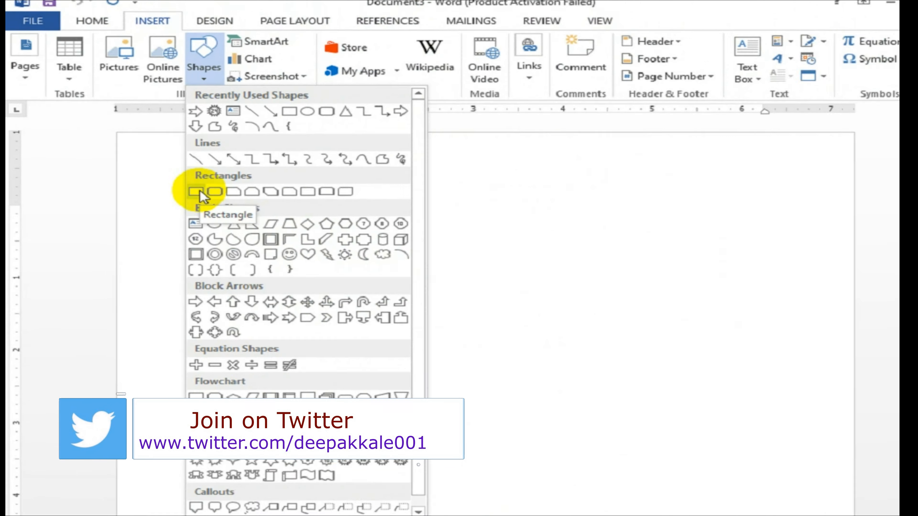
pyautogui.click(369, 260)
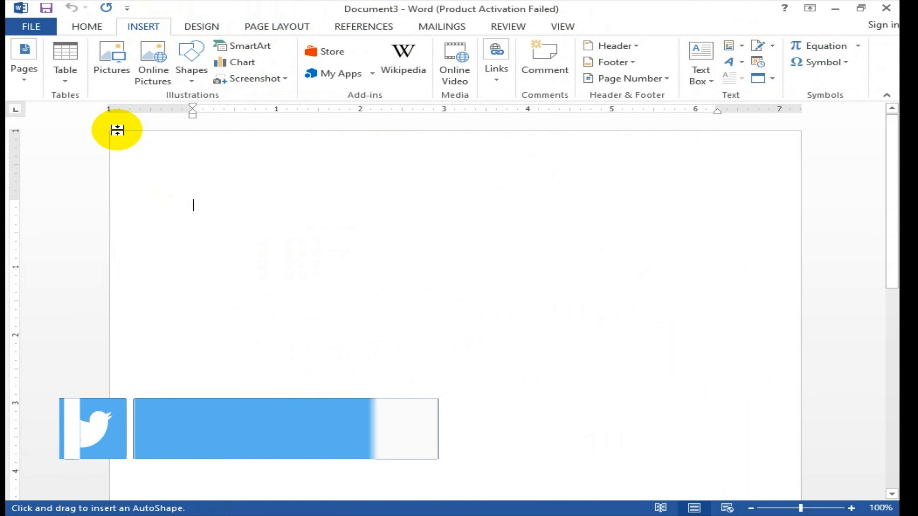
pyautogui.moveTo(112, 132)
pyautogui.mouseDown()
pyautogui.moveTo(475, 188)
pyautogui.moveTo(799, 211)
pyautogui.mouseUp()
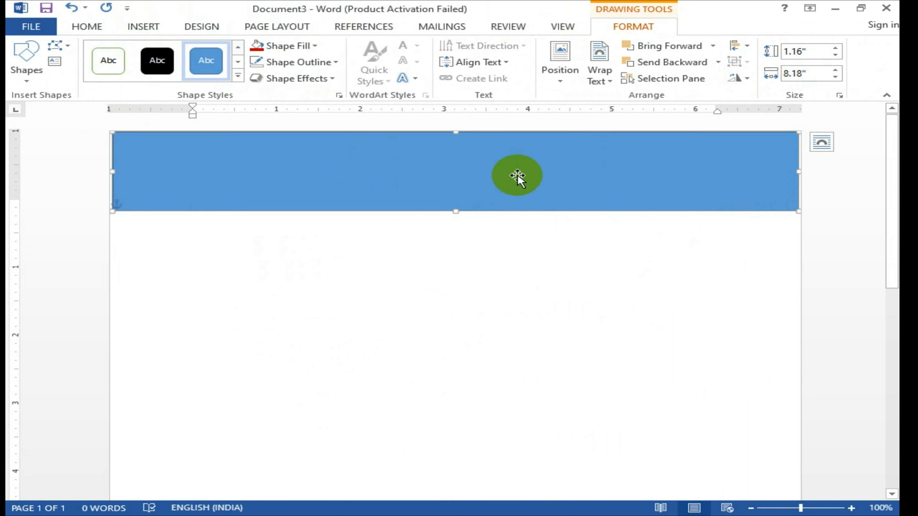
pyautogui.click(498, 232)
# Step: Change the paper size to A4, then reselect the blue band
pyautogui.click(424, 237)
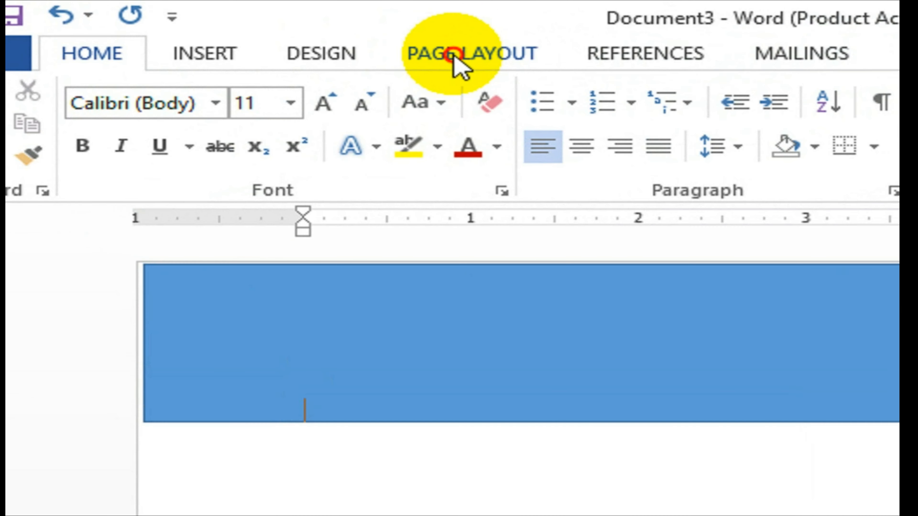
pyautogui.click(271, 26)
pyautogui.click(254, 168)
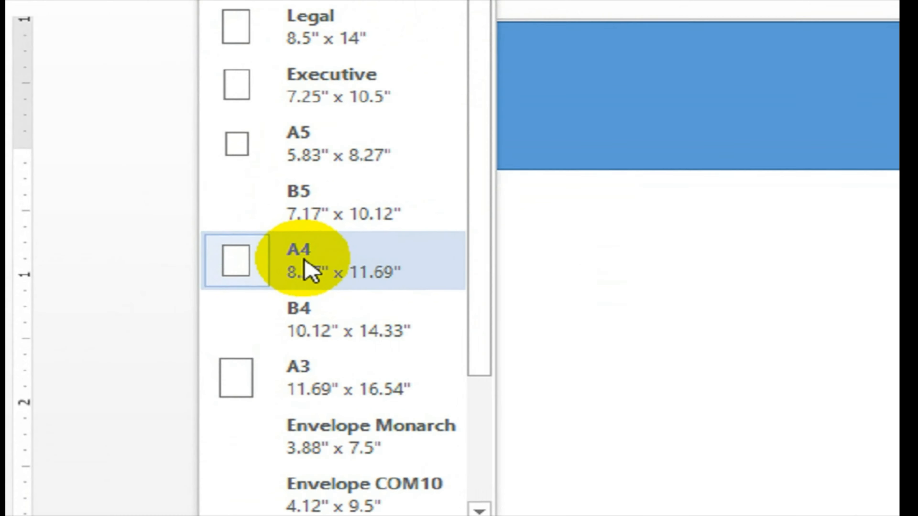
pyautogui.click(166, 263)
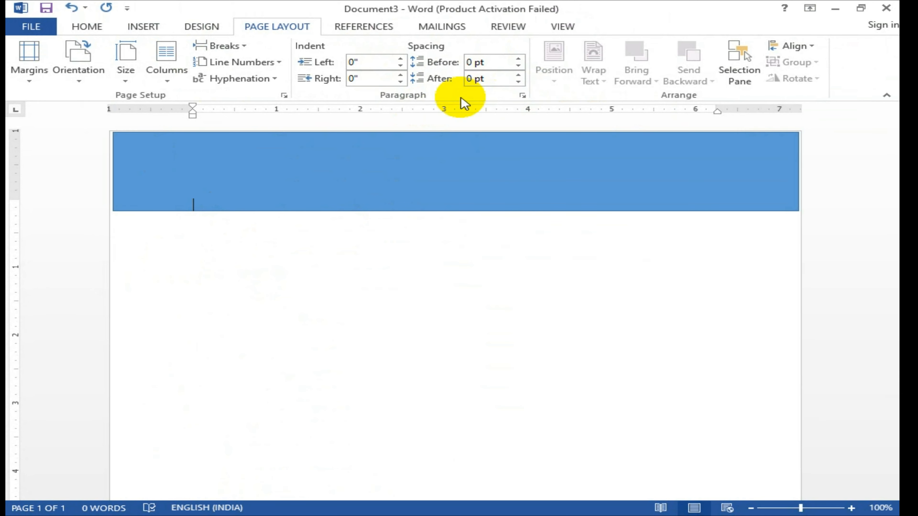
pyautogui.click(676, 160)
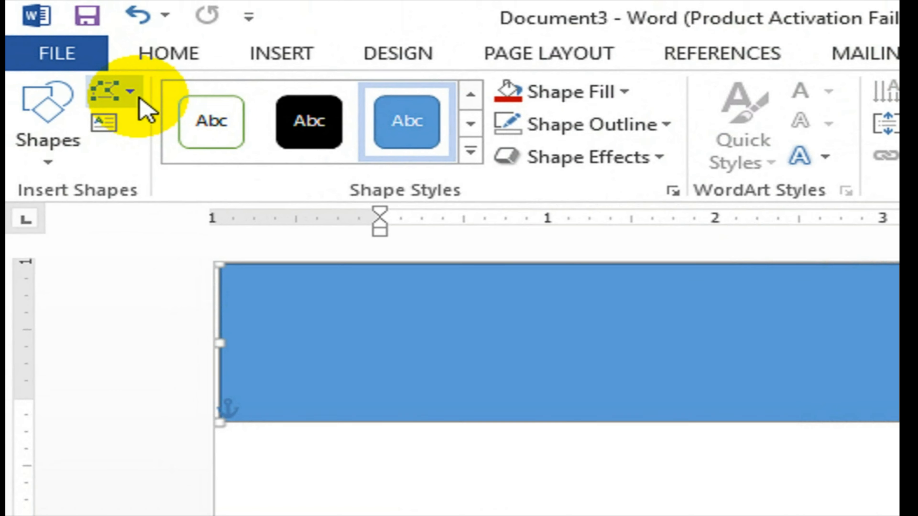
# Step: Use Edit Points to curve the band's bottom edge down on the left and up on the right
pyautogui.click(71, 46)
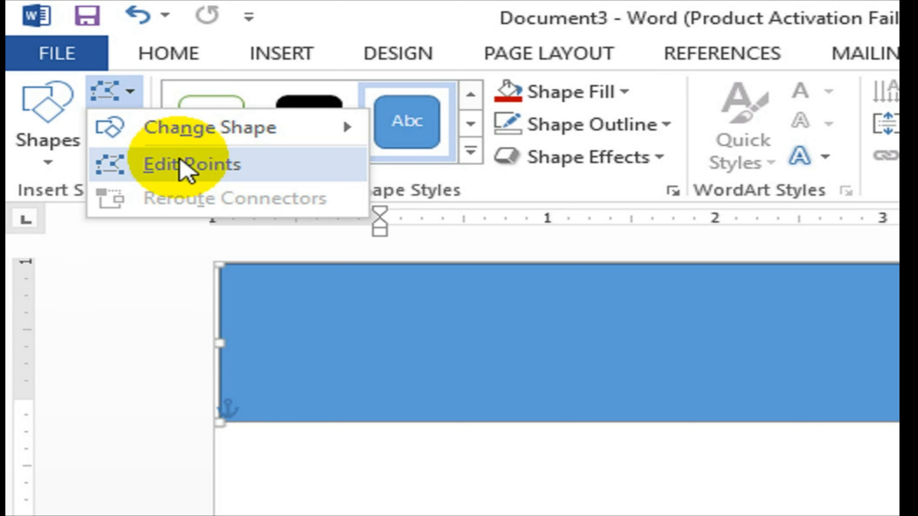
pyautogui.click(181, 163)
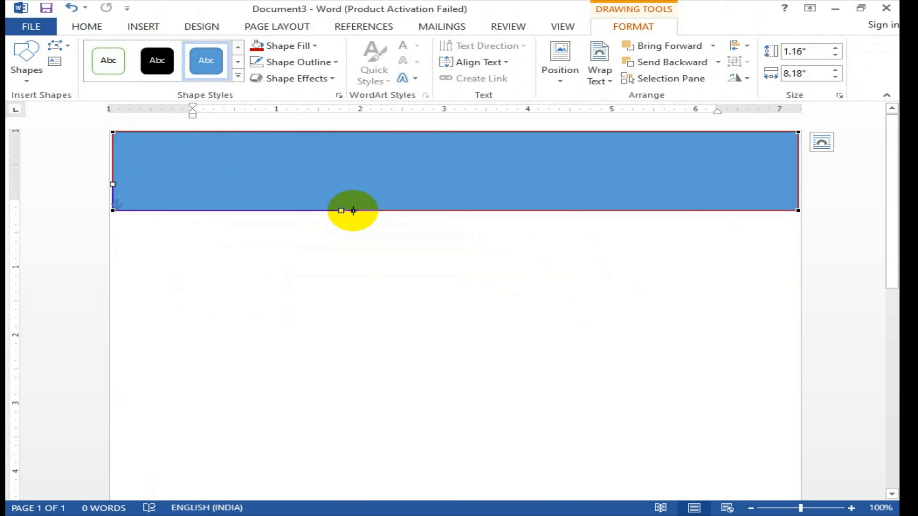
pyautogui.moveTo(342, 210); pyautogui.dragTo(203, 268)
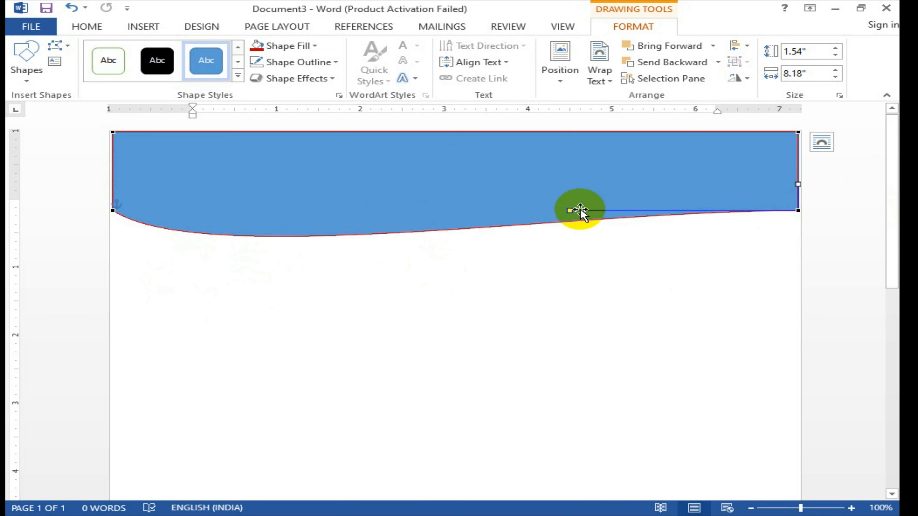
pyautogui.moveTo(571, 210); pyautogui.dragTo(565, 163)
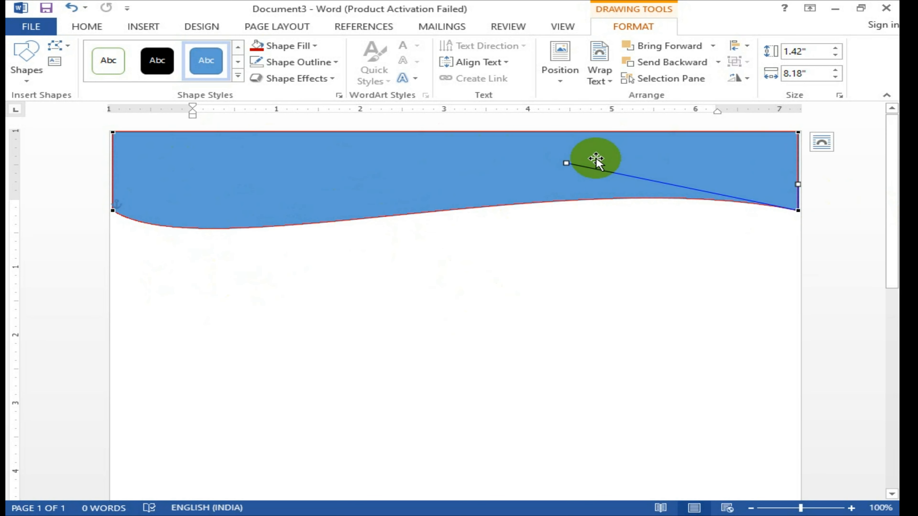
pyautogui.click(560, 248)
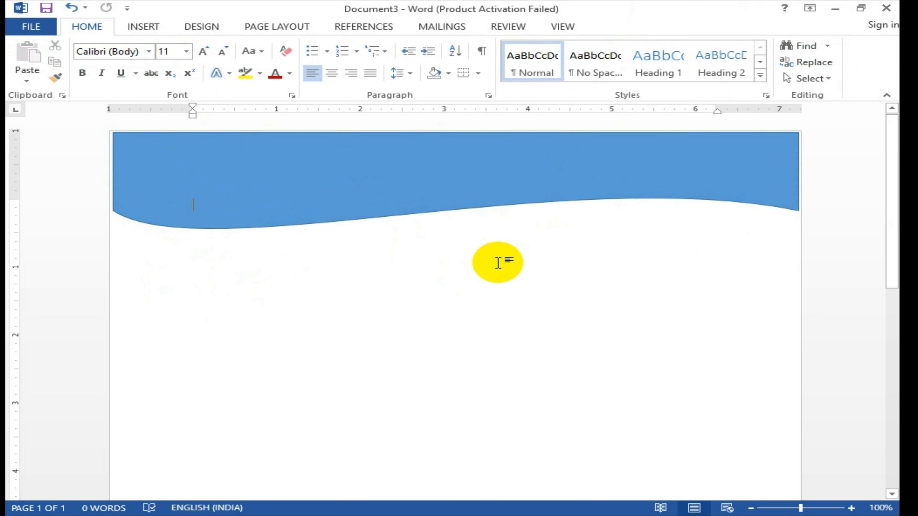
# Step: Fill the wave Blue, Accent 1, Lighter 60% with no outline, and drag a copy slightly lower
pyautogui.click(365, 200)
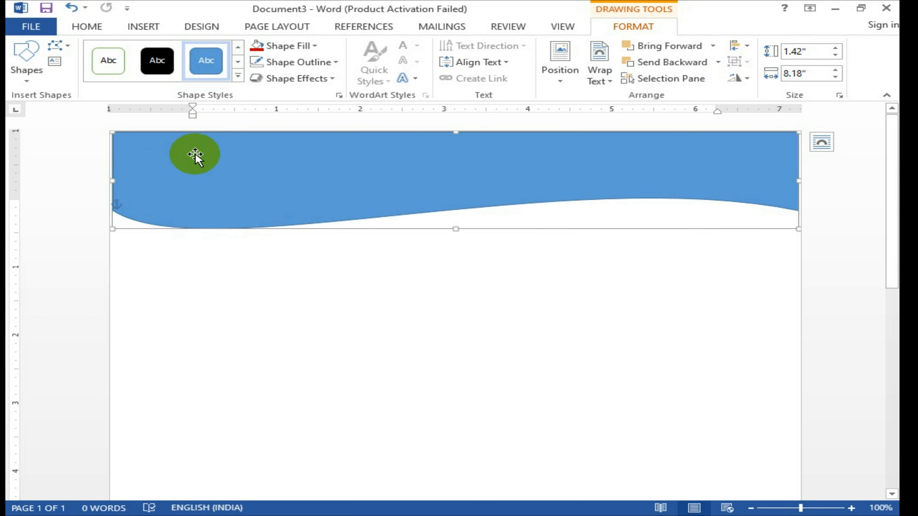
pyautogui.click(293, 54)
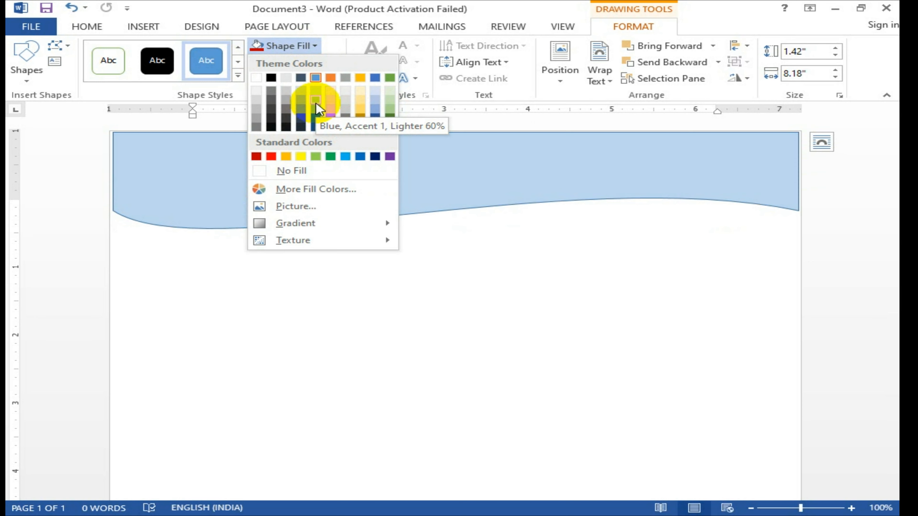
pyautogui.click(316, 108)
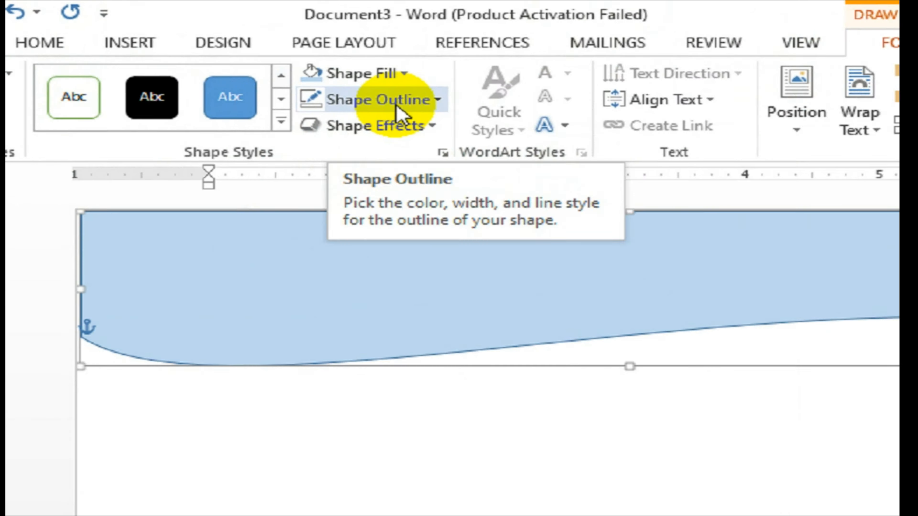
pyautogui.click(310, 67)
pyautogui.click(437, 374)
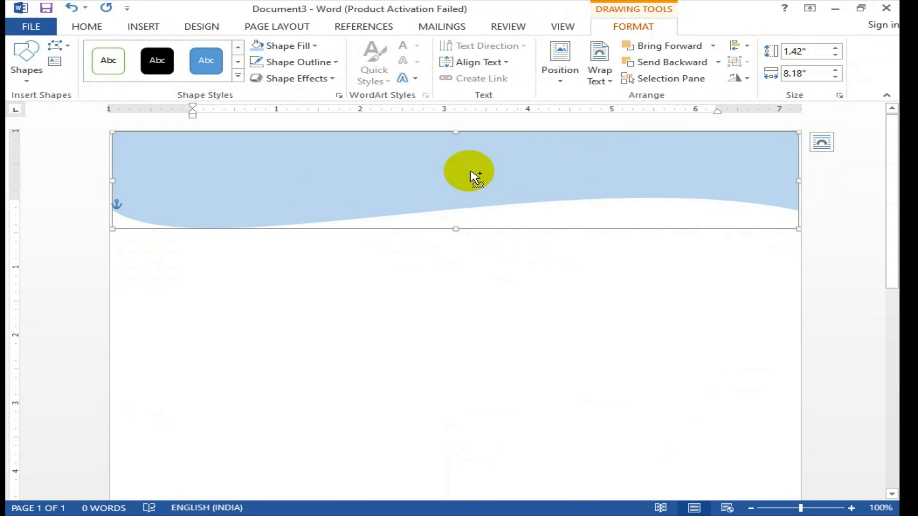
pyautogui.moveTo(416, 177); pyautogui.dragTo(416, 187)
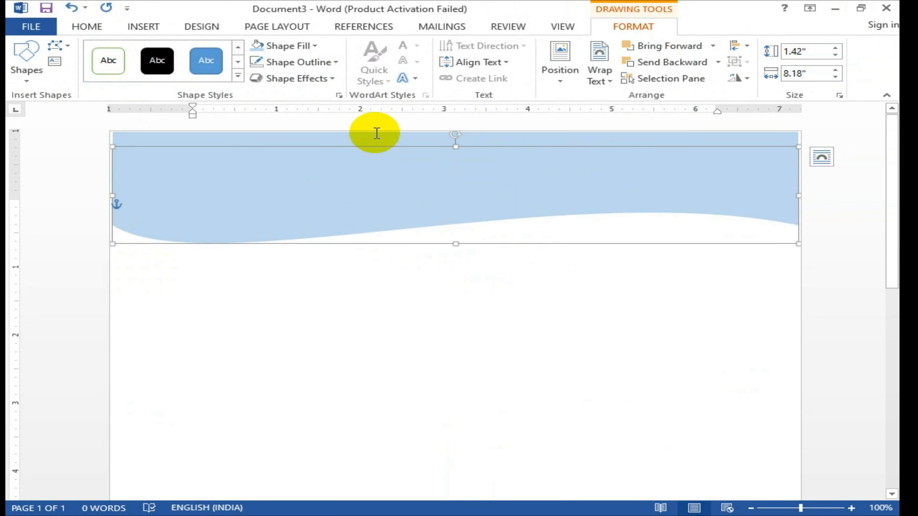
# Step: Fill the copied wave with a darker blue and send it behind the light wave
pyautogui.click(305, 47)
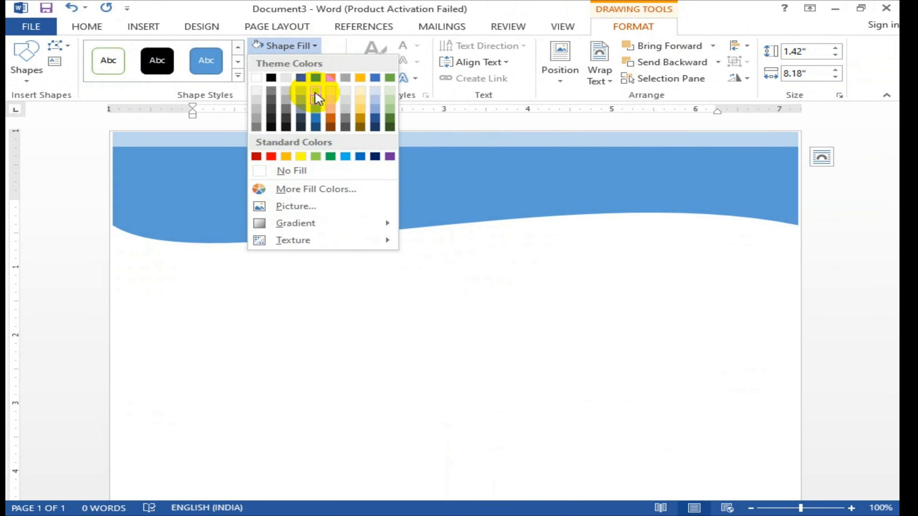
pyautogui.click(317, 122)
pyautogui.click(408, 172)
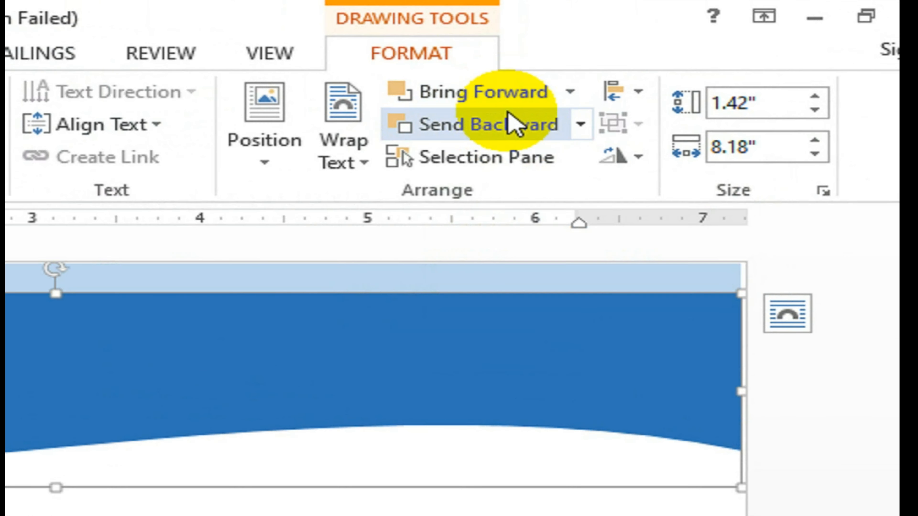
pyautogui.click(683, 63)
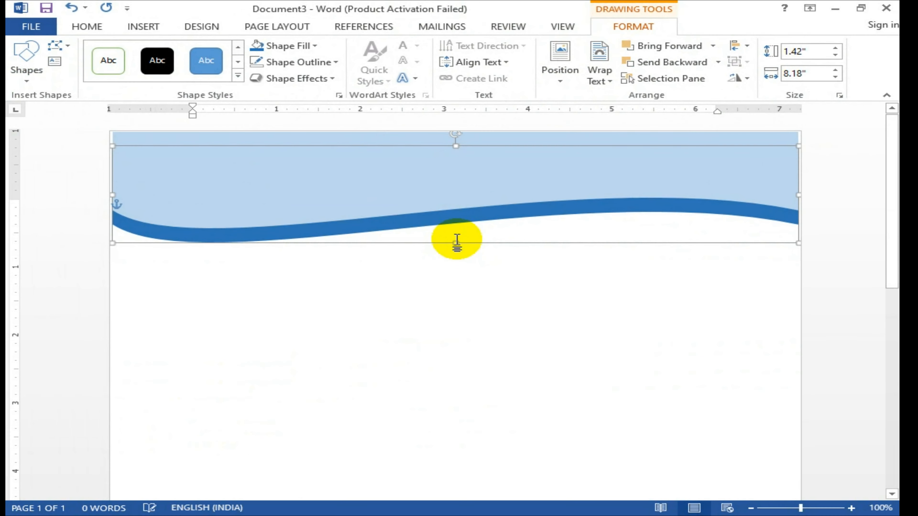
# Step: Nudge the dark wave with Ctrl+arrow keys so a thin dark edge shows below the light band
pyautogui.hotkey('ctrl', 'Up')
pyautogui.hotkey('ctrl', 'Up')
pyautogui.hotkey('ctrl', 'Up')
pyautogui.hotkey('ctrl', 'Up')
pyautogui.hotkey('ctrl', 'Up')
pyautogui.hotkey('ctrl', 'Up')
pyautogui.hotkey('ctrl', 'Up')
pyautogui.hotkey('ctrl', 'Up')
pyautogui.hotkey('ctrl', 'Up')
pyautogui.hotkey('ctrl', 'Up')
pyautogui.hotkey('ctrl', 'Up')
pyautogui.hotkey('ctrl', 'Up')
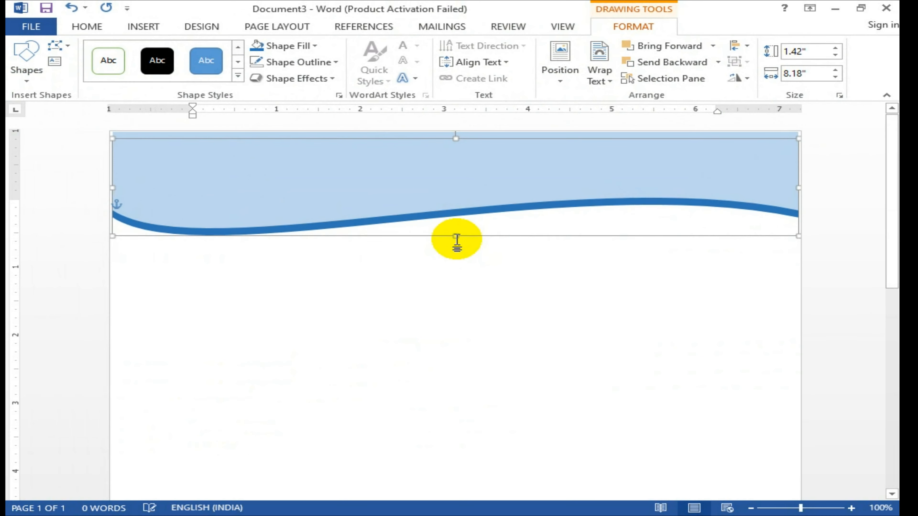
pyautogui.hotkey('ctrl', 'Up')
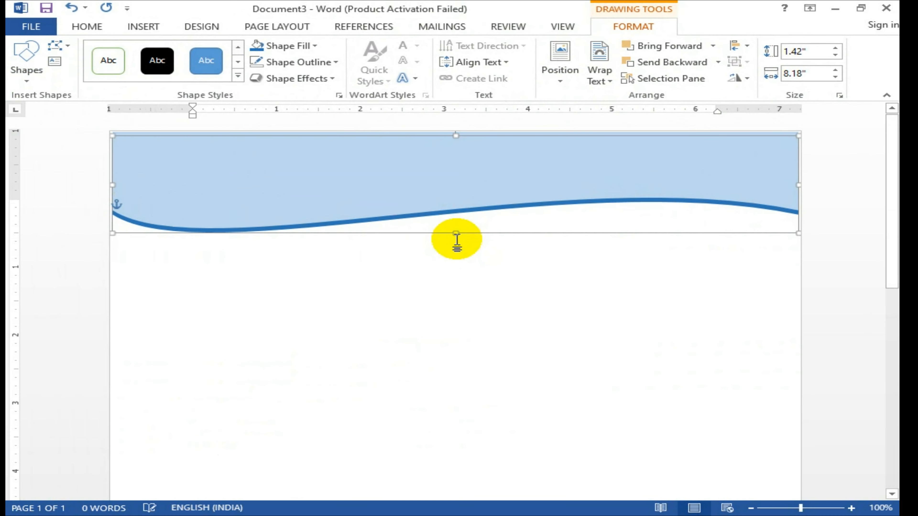
pyautogui.hotkey('ctrl', 'Down')
pyautogui.hotkey('ctrl', 'Down')
pyautogui.hotkey('ctrl', 'Down')
pyautogui.hotkey('ctrl', 'Down')
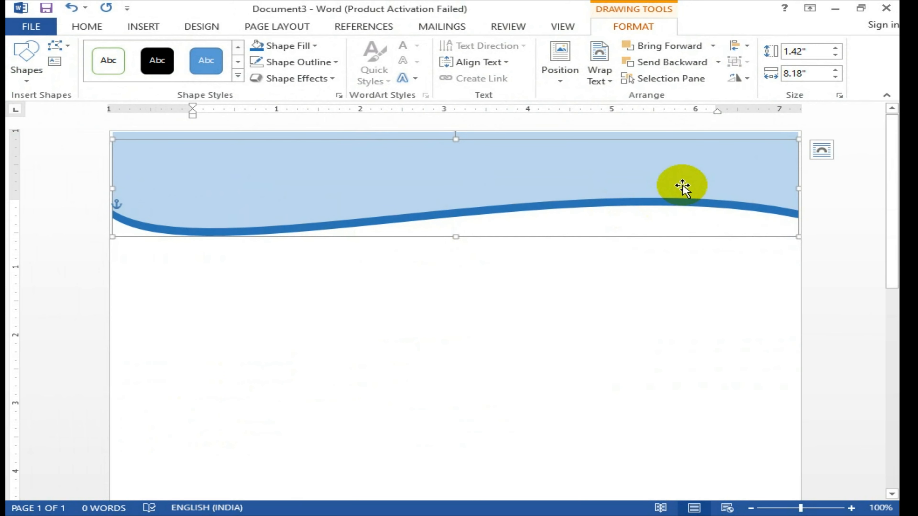
pyautogui.hotkey('ctrl', 'Up')
pyautogui.hotkey('ctrl', 'Up')
pyautogui.hotkey('ctrl', 'Up')
pyautogui.hotkey('ctrl', 'Up')
pyautogui.hotkey('ctrl', 'Up')
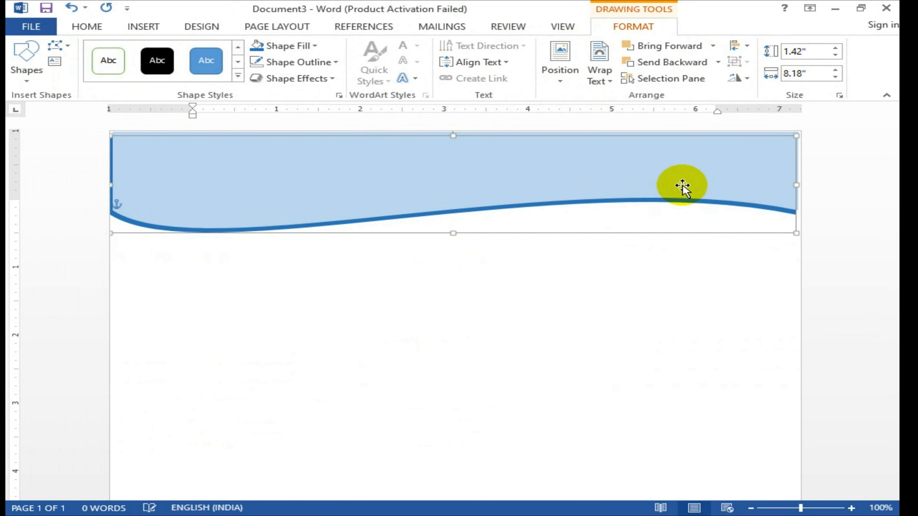
pyautogui.hotkey('ctrl', 'Down')
pyautogui.hotkey('ctrl', 'Down')
pyautogui.hotkey('ctrl', 'Down')
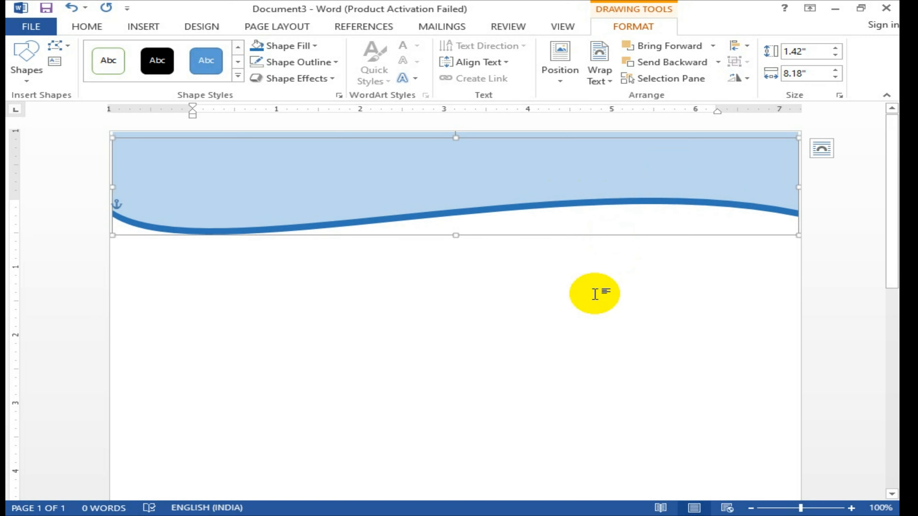
pyautogui.click(519, 293)
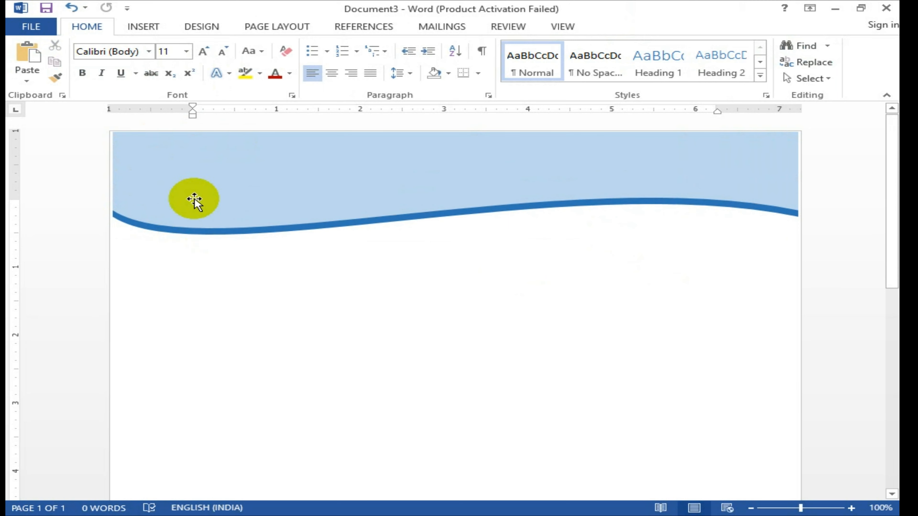
# Step: Insert the background-removed Data-Byte logo picture from the Youtube folder
pyautogui.click(142, 29)
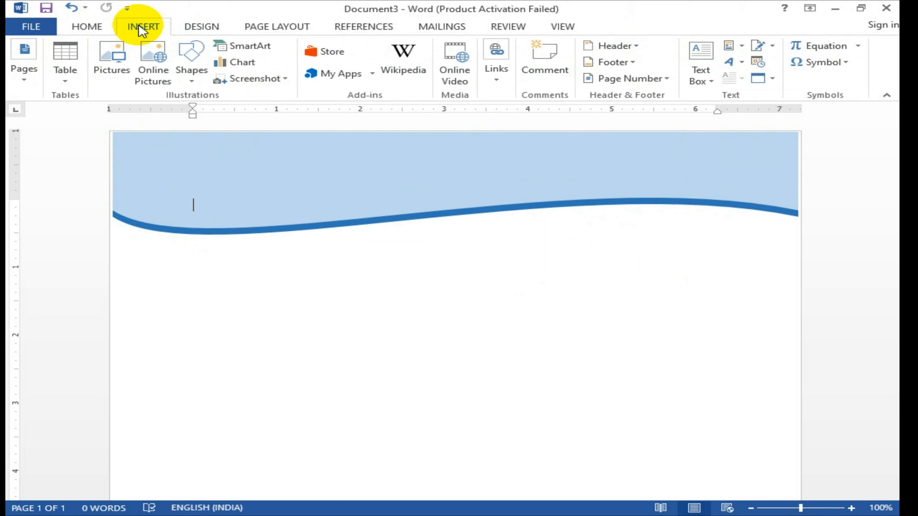
pyautogui.click(109, 72)
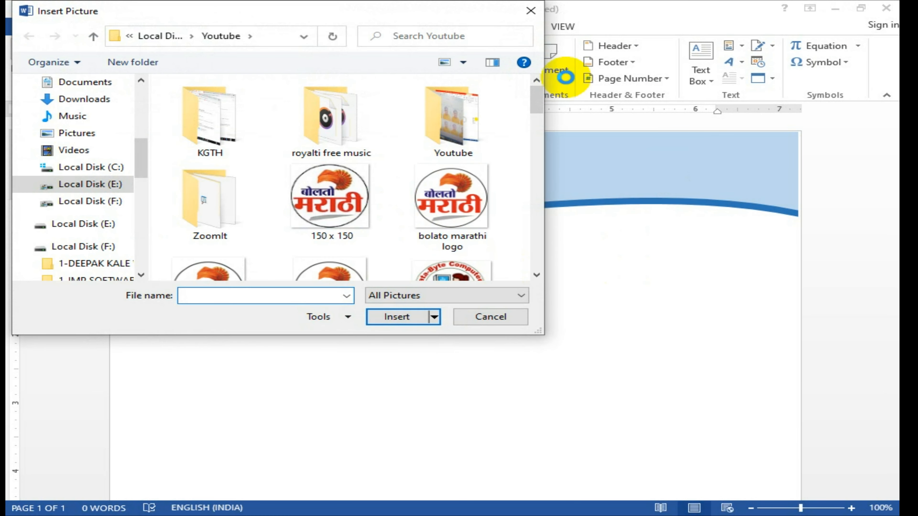
pyautogui.moveTo(539, 105)
pyautogui.mouseDown()
pyautogui.moveTo(542, 141)
pyautogui.moveTo(537, 122)
pyautogui.mouseUp()
pyautogui.click(450, 127)
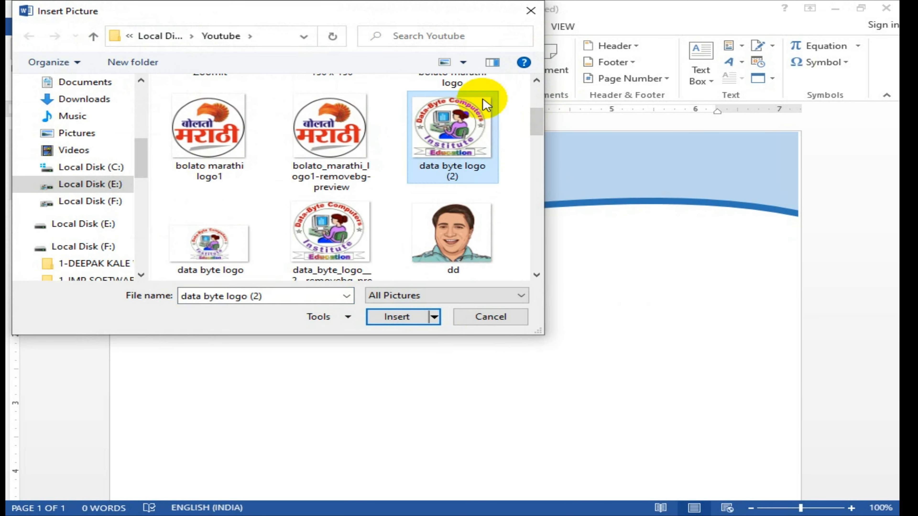
pyautogui.click(410, 145)
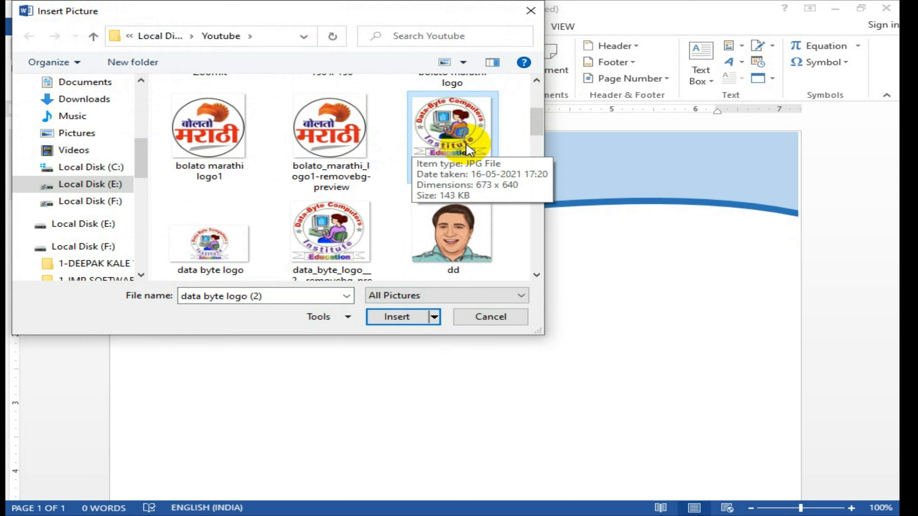
pyautogui.click(352, 262)
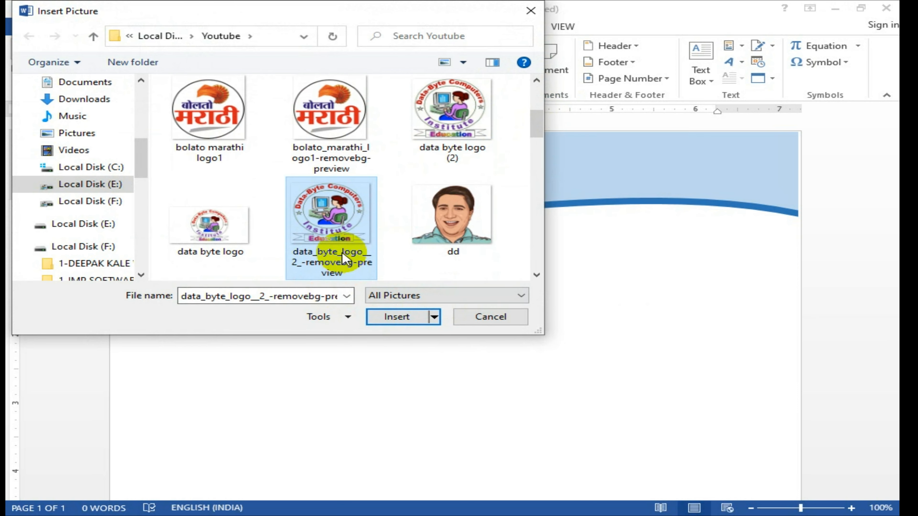
pyautogui.click(379, 318)
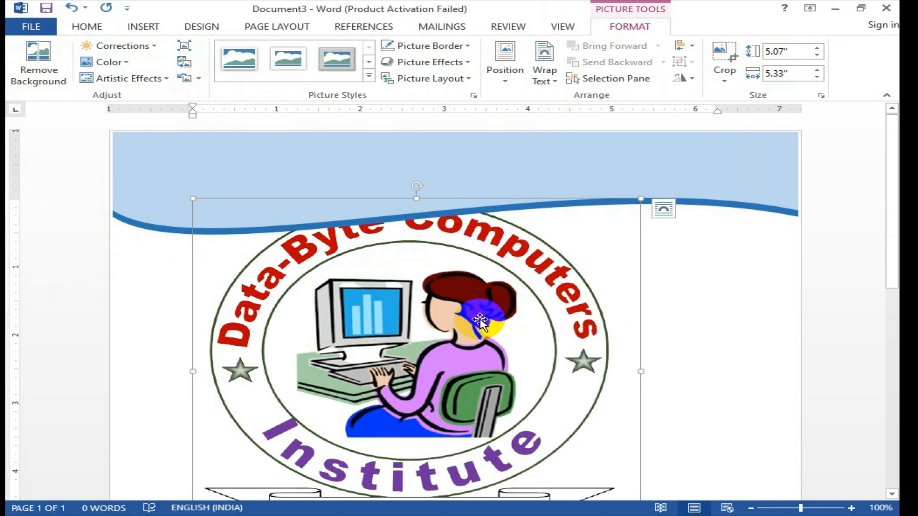
pyautogui.scroll(-1, 489, 309)
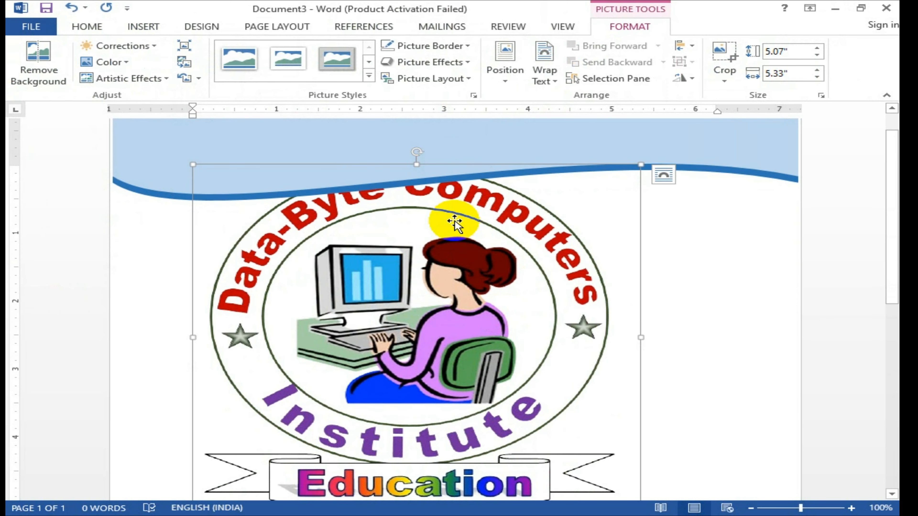
pyautogui.scroll(1, 469, 224)
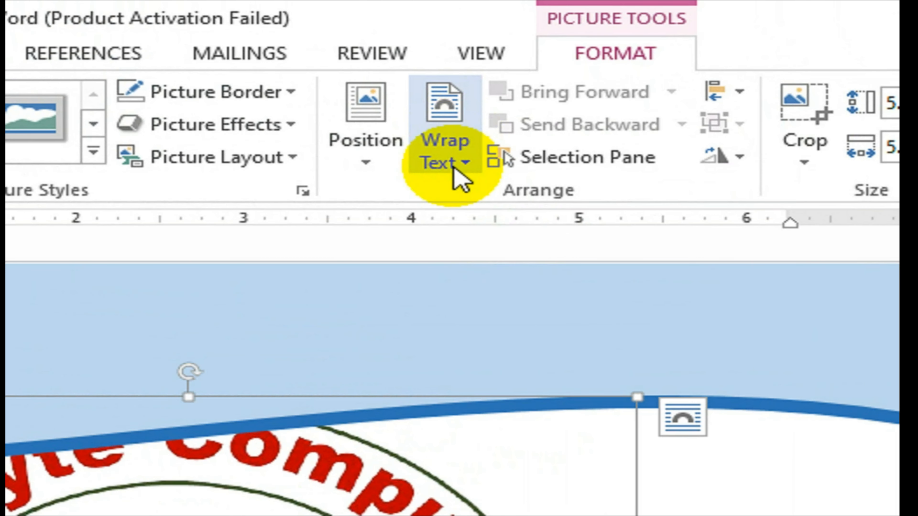
# Step: Set the logo to In Front of Text, shrink it to about 1.25" × 1.31", and place it top-left in the header
pyautogui.click(545, 80)
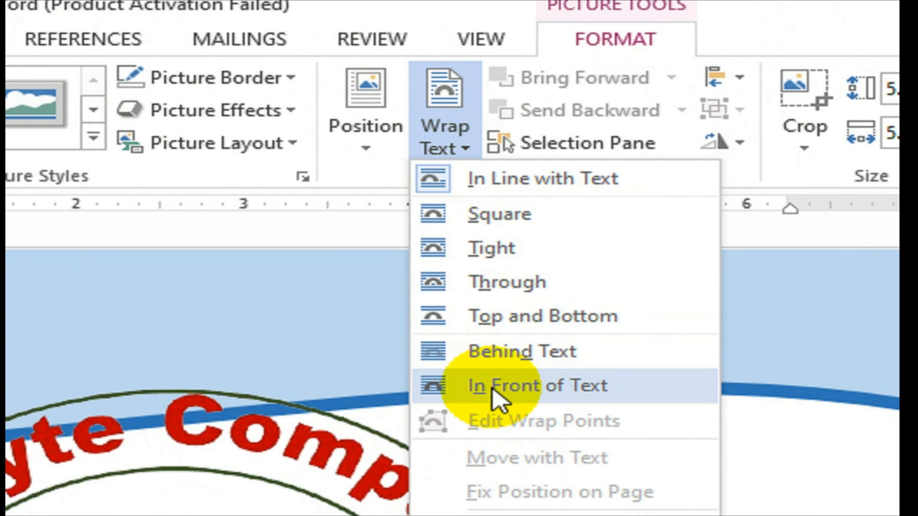
pyautogui.click(495, 387)
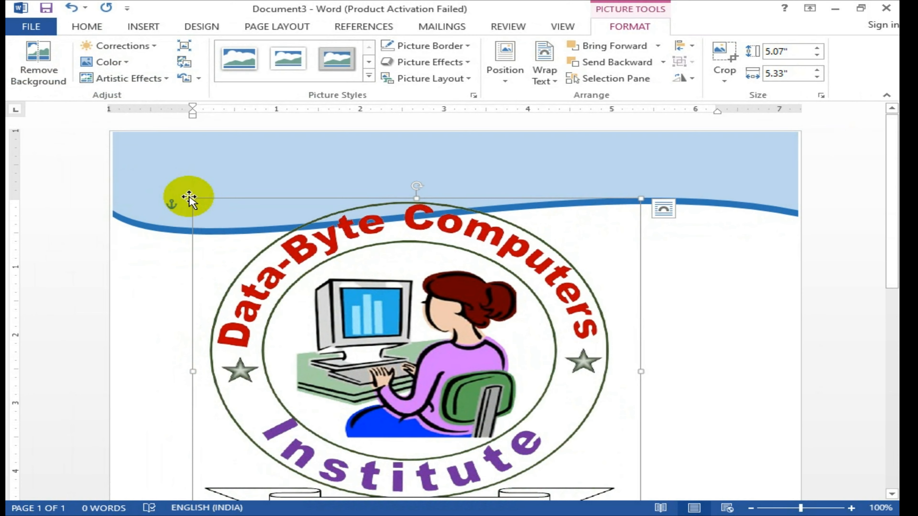
pyautogui.moveTo(191, 198); pyautogui.dragTo(346, 344)
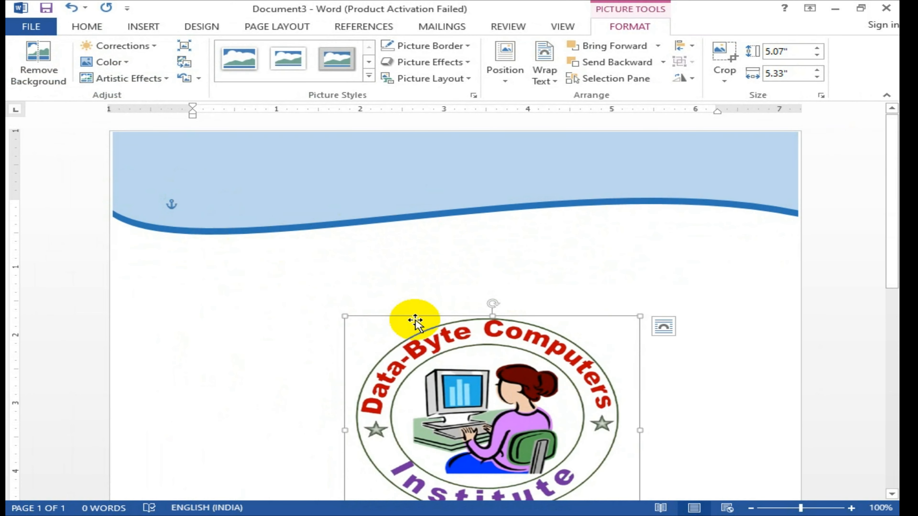
pyautogui.moveTo(495, 358); pyautogui.dragTo(372, 182)
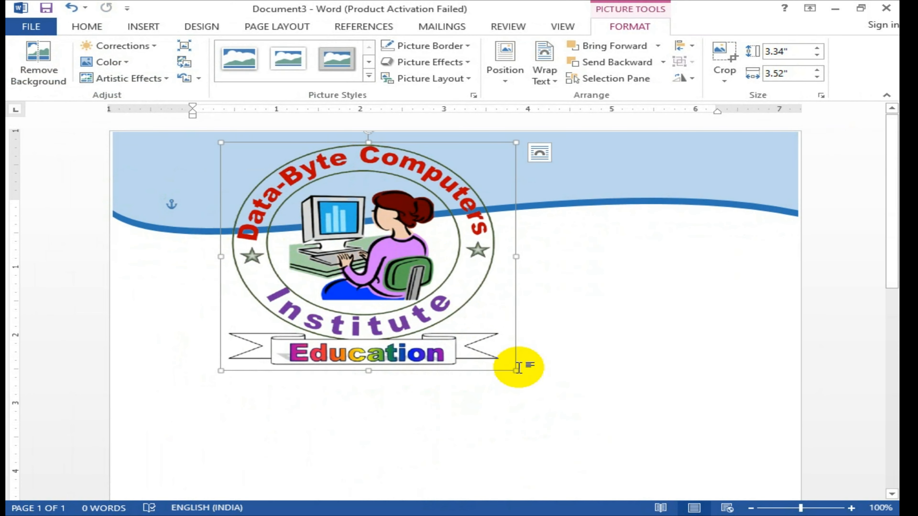
pyautogui.moveTo(517, 369); pyautogui.dragTo(231, 217)
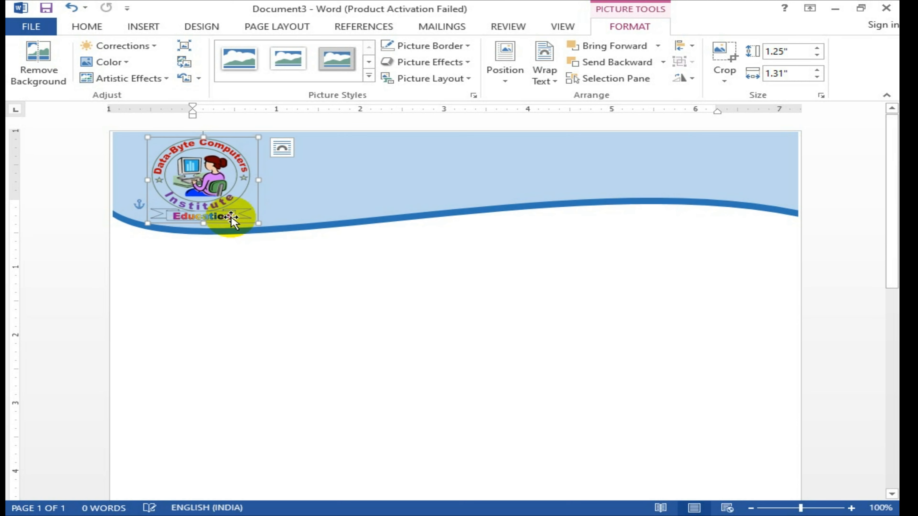
pyautogui.click(252, 288)
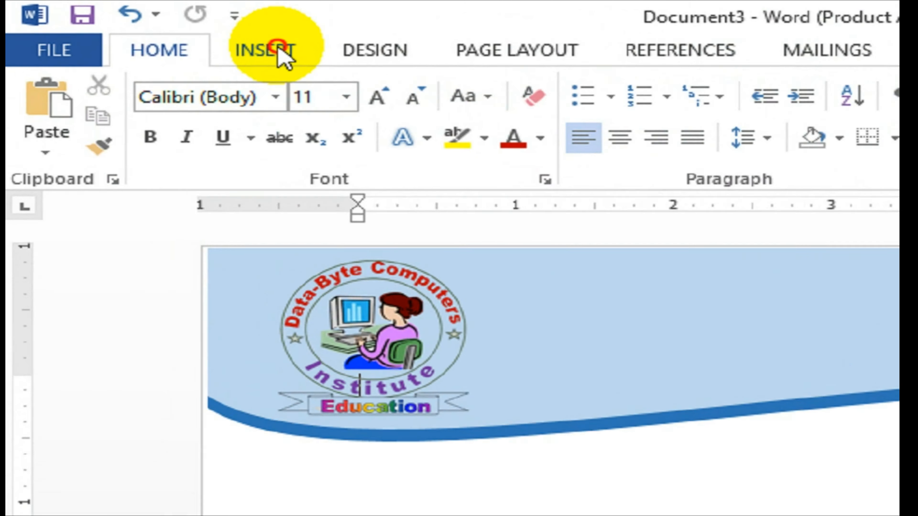
# Step: Draw a text box about 0.43" by 5.89" across the header to the right of the logo
pyautogui.click(152, 28)
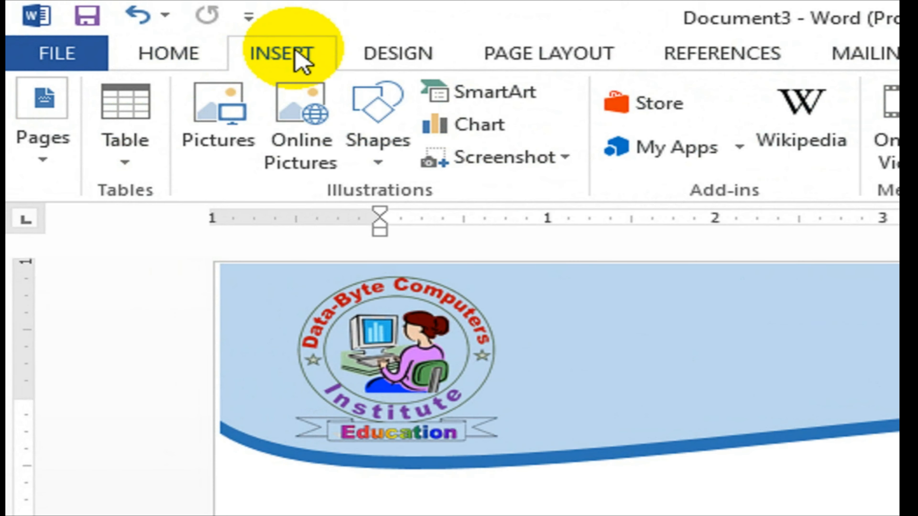
pyautogui.click(397, 164)
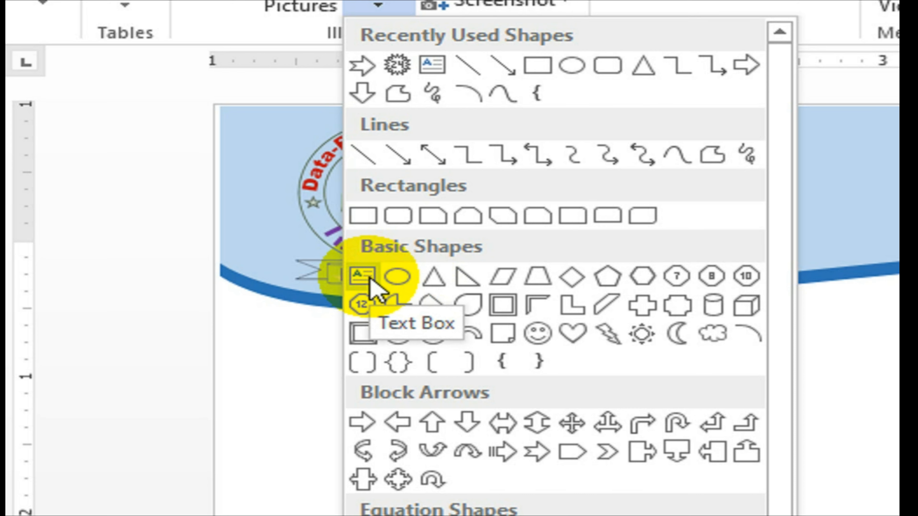
pyautogui.click(368, 279)
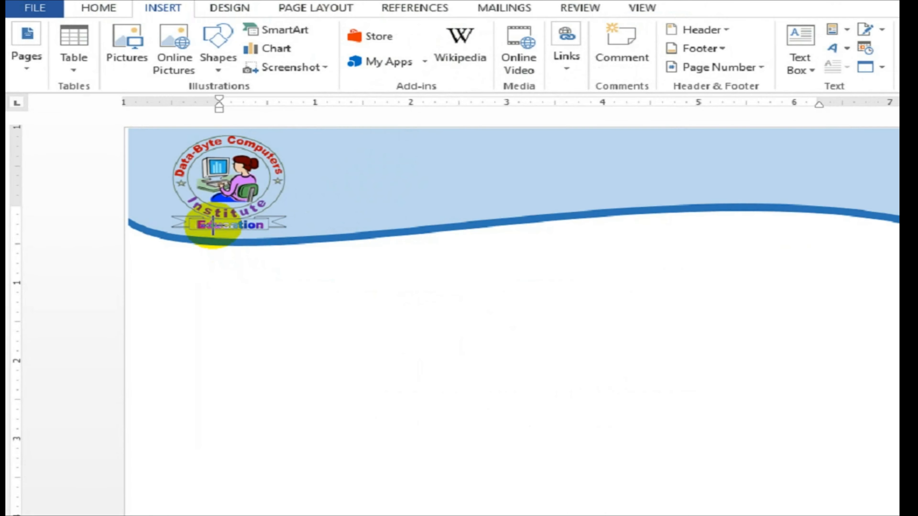
pyautogui.moveTo(290, 135)
pyautogui.mouseDown()
pyautogui.moveTo(475, 168)
pyautogui.moveTo(723, 158)
pyautogui.moveTo(784, 165)
pyautogui.mouseUp()
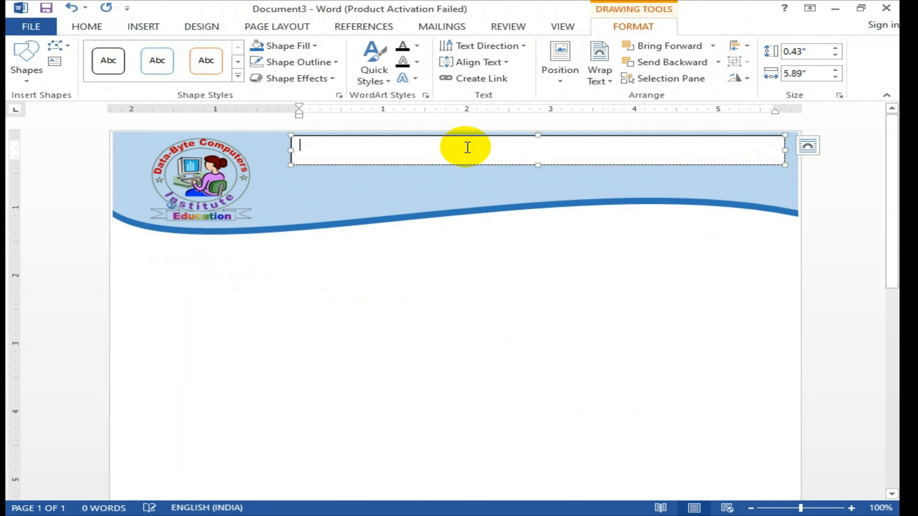
# Step: Set the text box to No Fill so it is transparent over the blue band
pyautogui.click(315, 47)
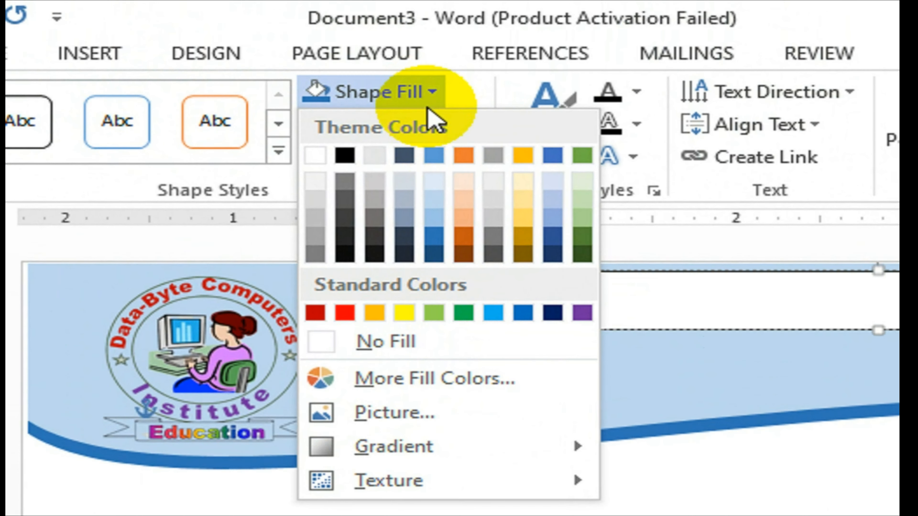
pyautogui.click(447, 348)
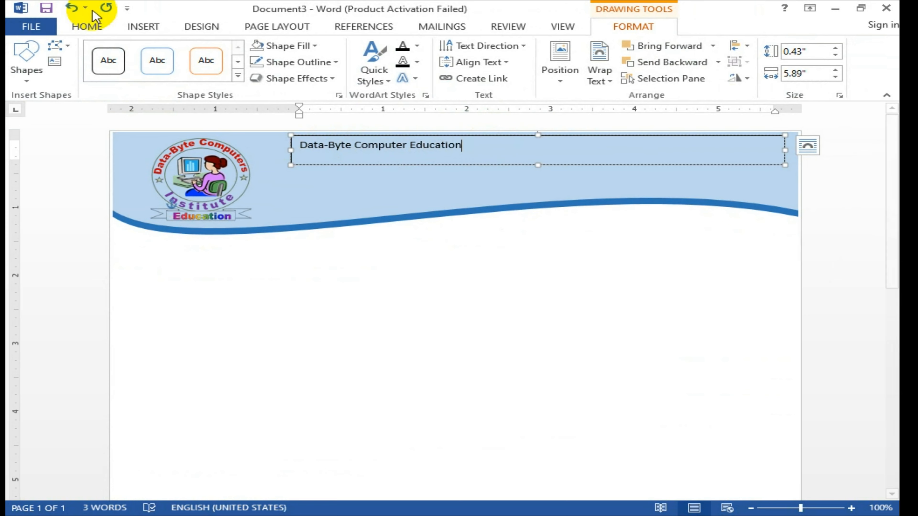
pyautogui.click(98, 25)
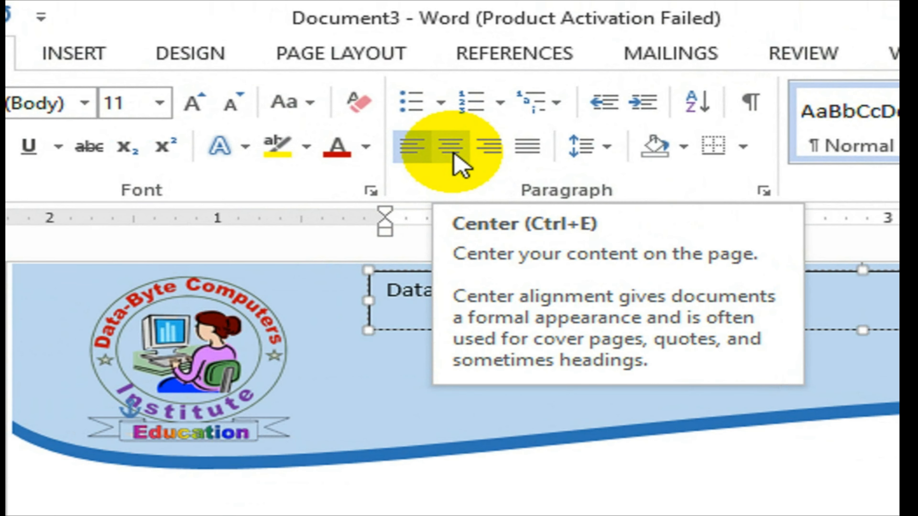
# Step: Center the institute name, enlarge it to 28 pt, and make its text box slightly taller
pyautogui.click(455, 155)
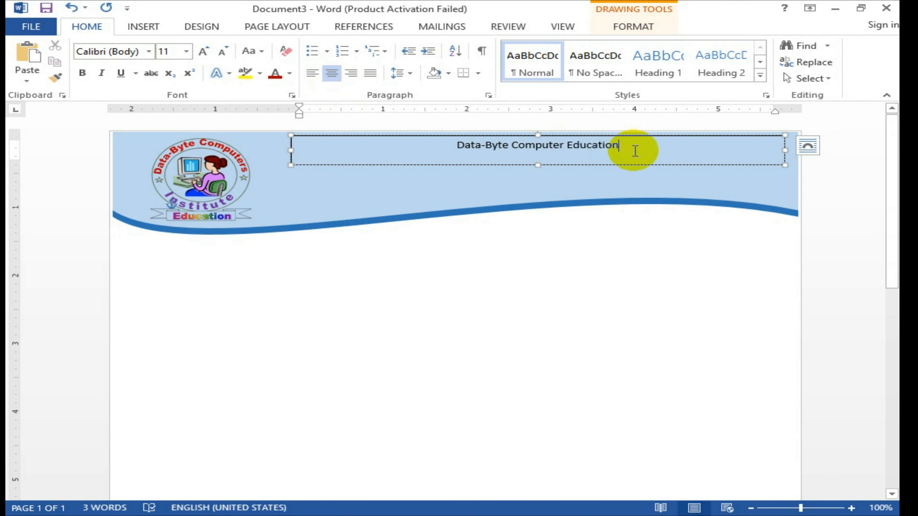
pyautogui.moveTo(633, 150); pyautogui.dragTo(461, 154)
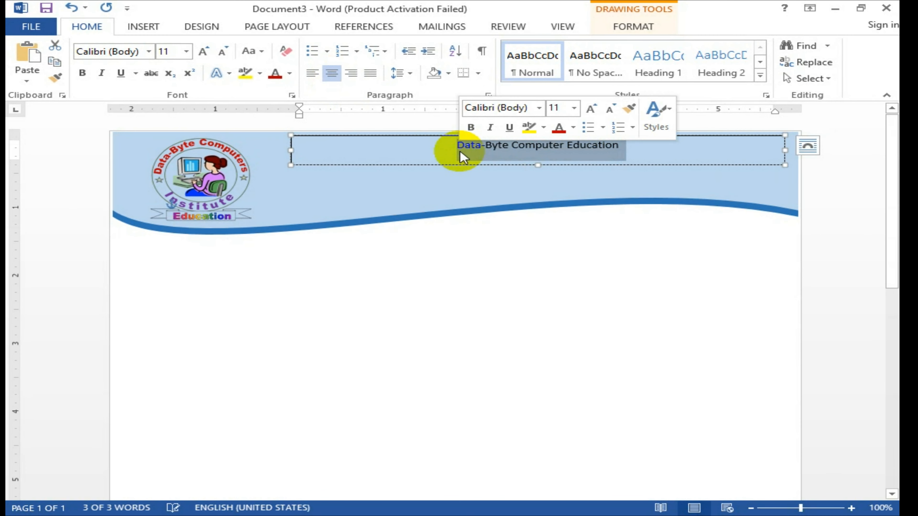
pyautogui.hotkey('ctrl', ']')
pyautogui.hotkey('ctrl', ']')
pyautogui.hotkey('ctrl', ']')
pyautogui.hotkey('ctrl', ']')
pyautogui.hotkey('ctrl', ']')
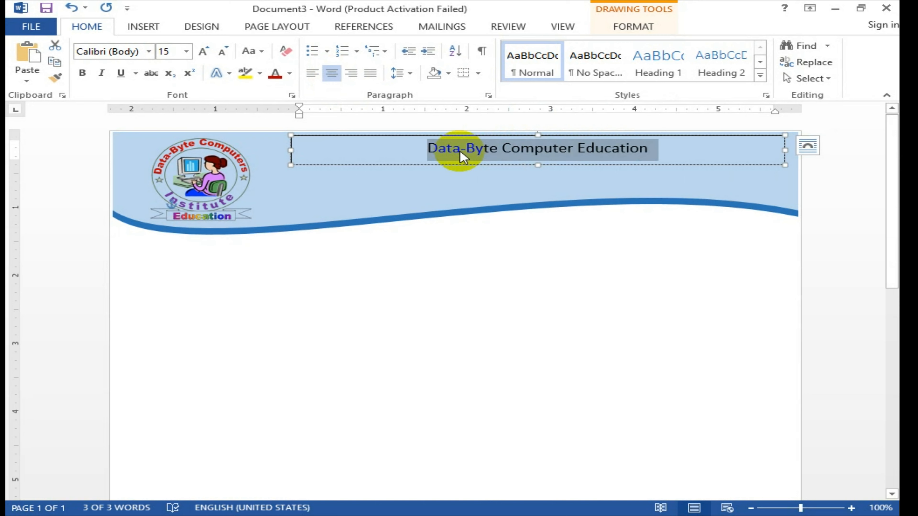
pyautogui.click(203, 51)
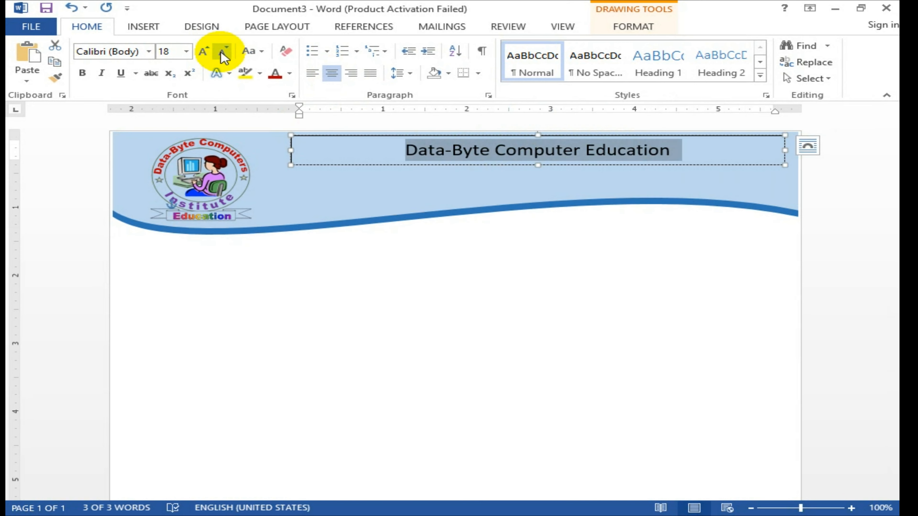
pyautogui.click(205, 51)
pyautogui.click(217, 52)
pyautogui.click(204, 51)
pyautogui.click(205, 51)
pyautogui.click(206, 52)
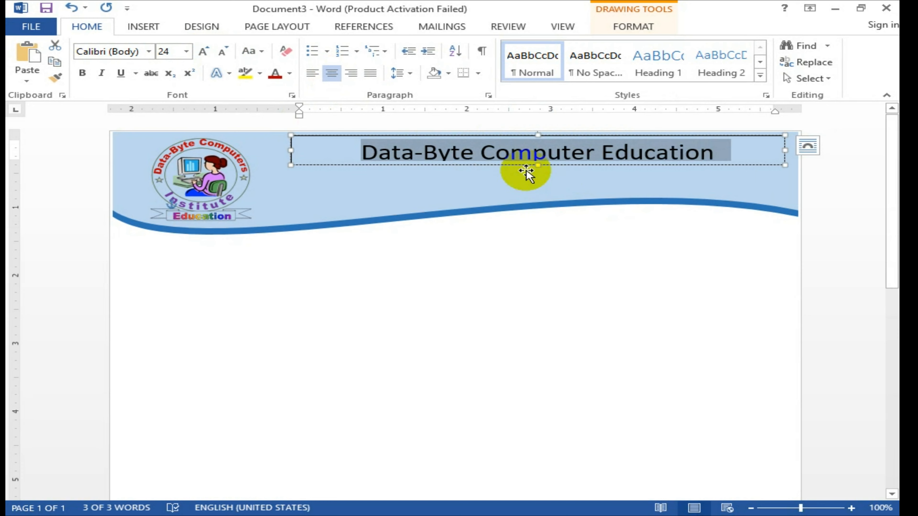
pyautogui.moveTo(539, 166); pyautogui.dragTo(539, 170)
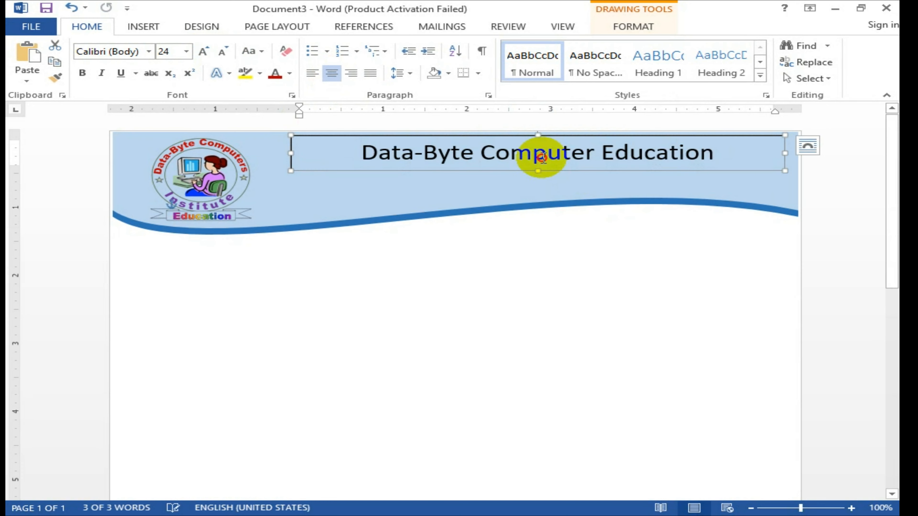
pyautogui.hotkey('ctrl', 'a')
pyautogui.hotkey('ctrl', ']')
pyautogui.hotkey('ctrl', ']')
pyautogui.hotkey('ctrl', ']')
pyautogui.hotkey('ctrl', ']')
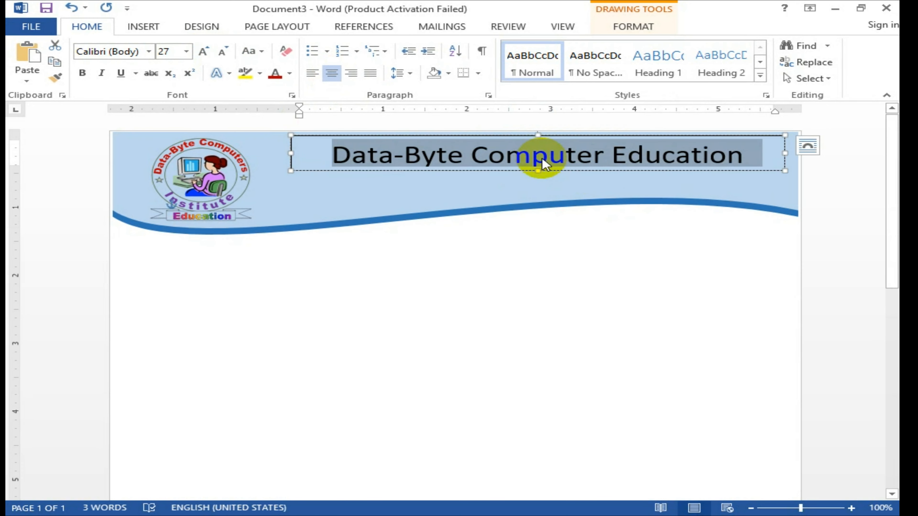
pyautogui.moveTo(539, 171); pyautogui.dragTo(539, 172)
# Step: Make the heading 'Data-Byte Computer Education' bold and reselect the whole line
pyautogui.click(519, 162)
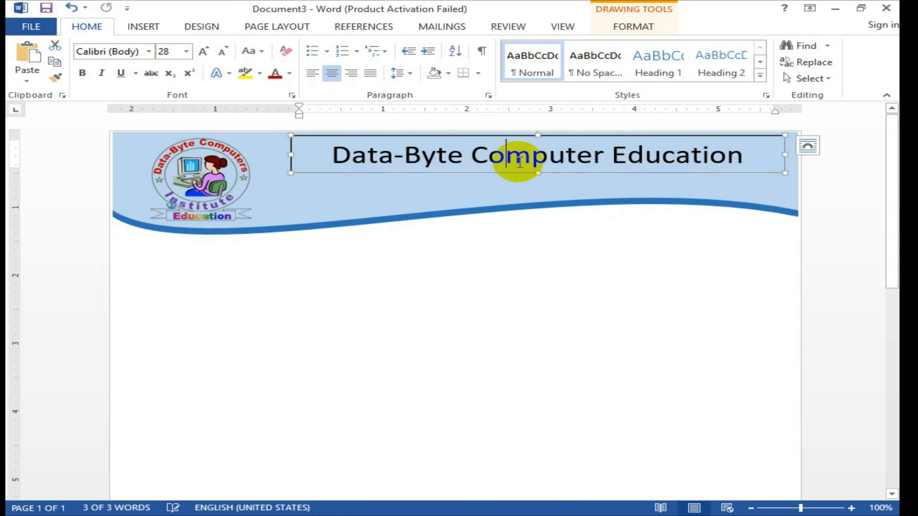
pyautogui.tripleClick(506, 165)
pyautogui.hotkey('ctrl', 'b')
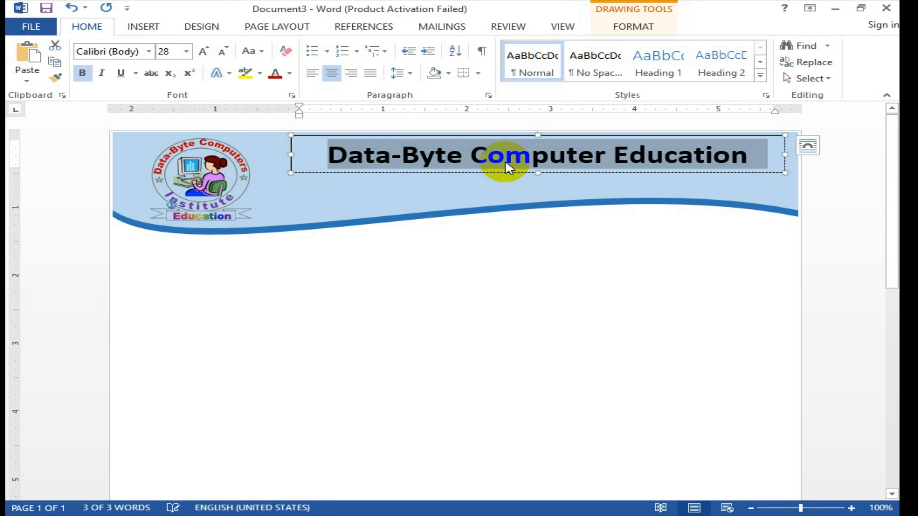
pyautogui.click(420, 156)
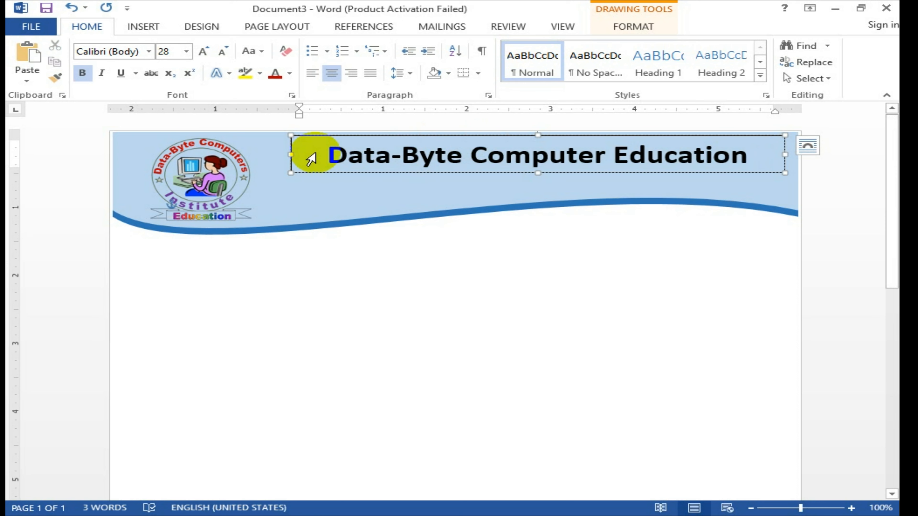
pyautogui.moveTo(332, 155); pyautogui.dragTo(738, 165)
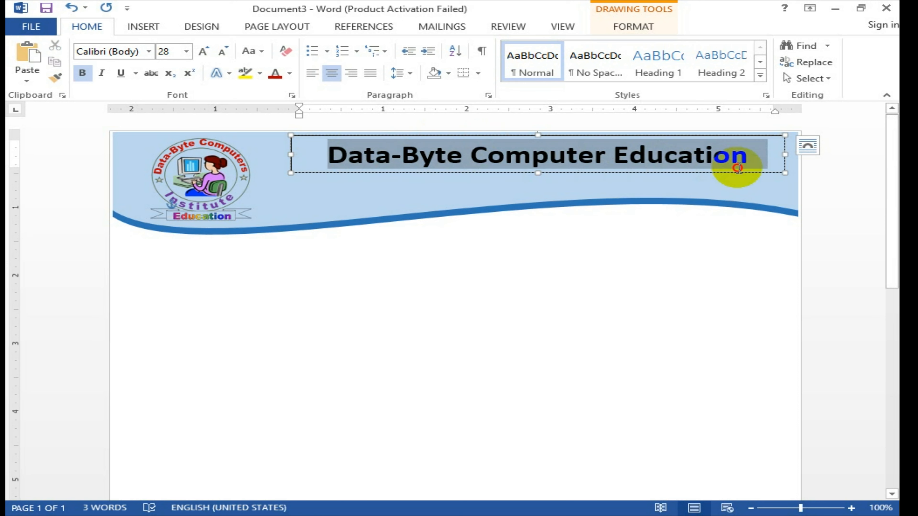
pyautogui.click(289, 74)
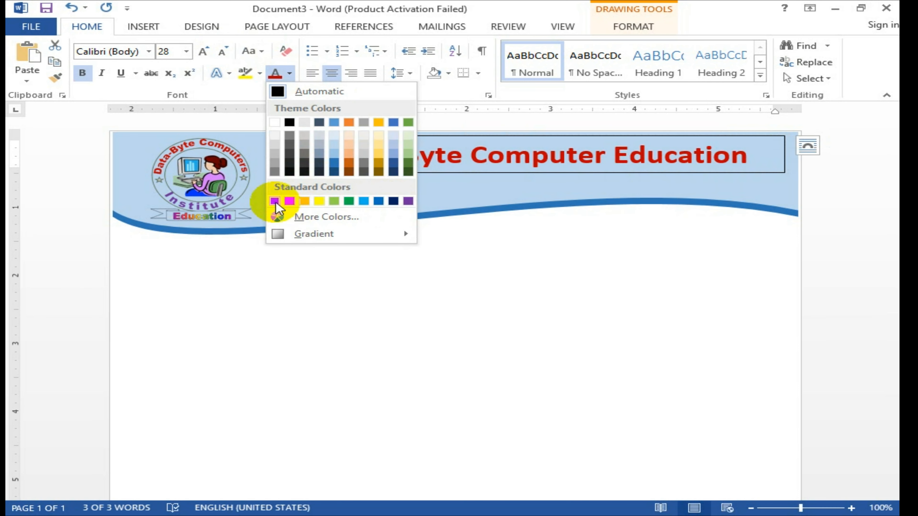
# Step: Colour the 'Data-Byte Computer Education' heading Dark Red from Standard Colors
pyautogui.click(275, 201)
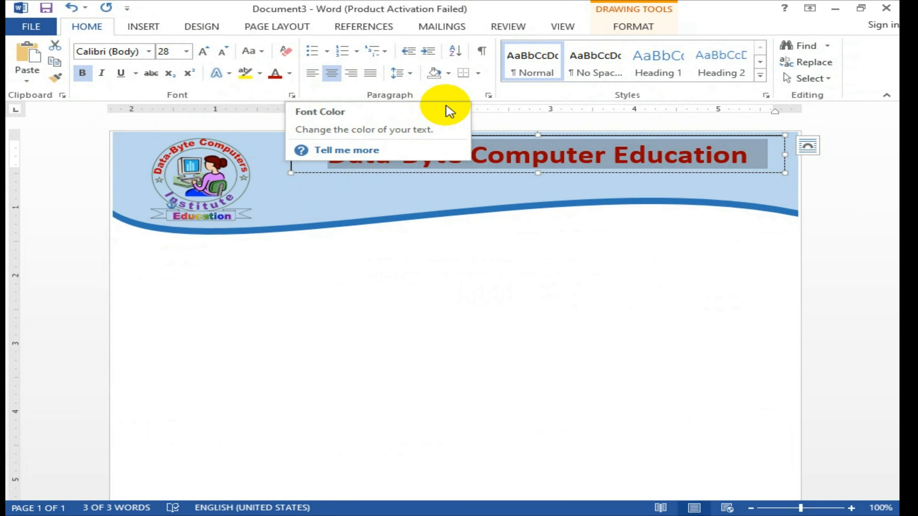
pyautogui.click(497, 139)
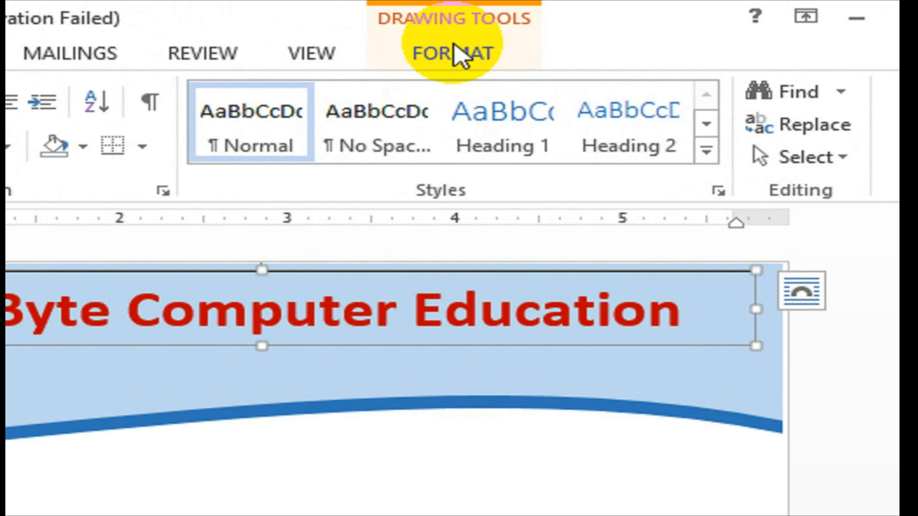
# Step: Set the title text box's Shape Outline to No Outline
pyautogui.click(636, 38)
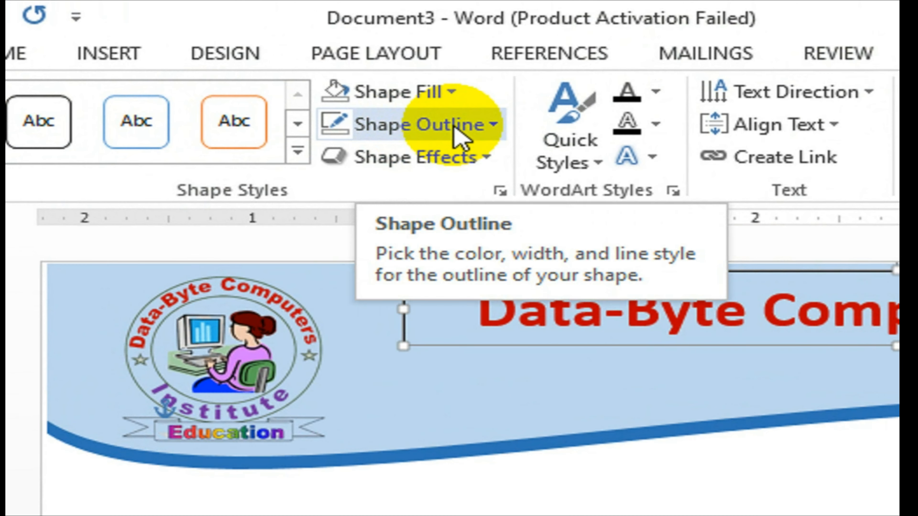
pyautogui.click(454, 125)
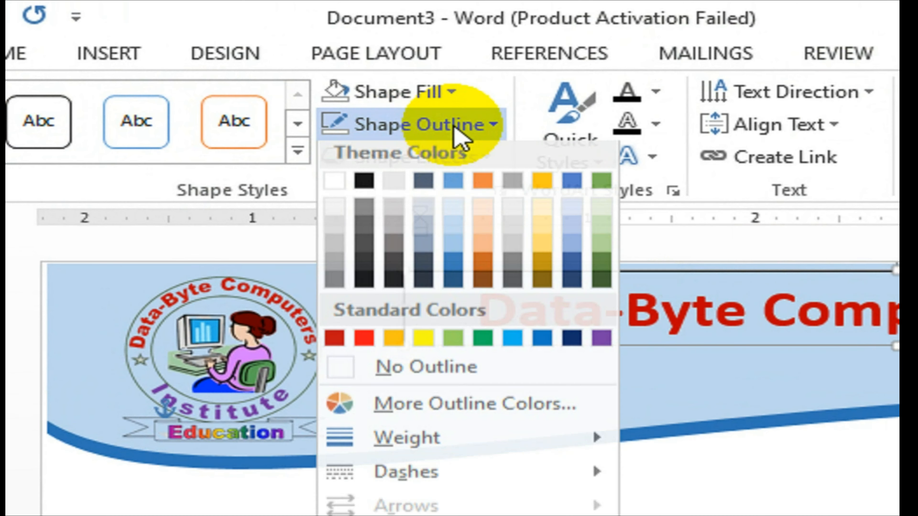
pyautogui.click(466, 378)
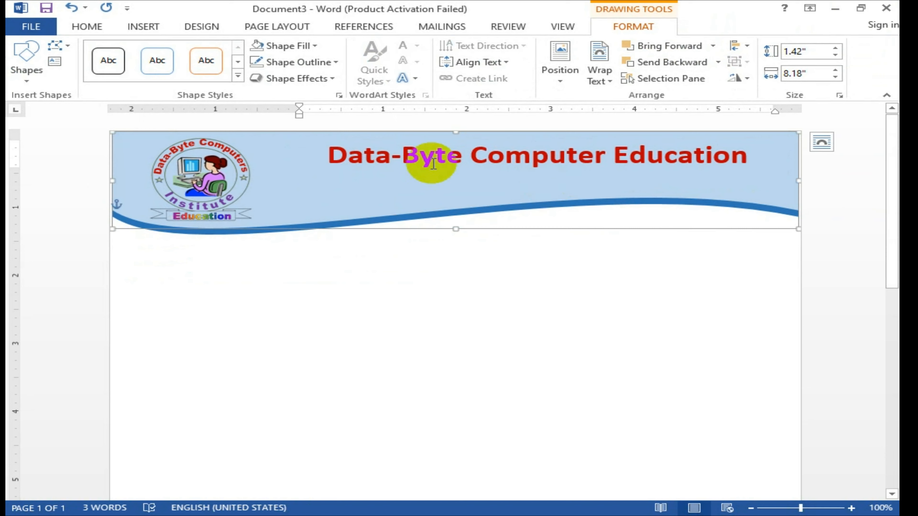
pyautogui.click(539, 242)
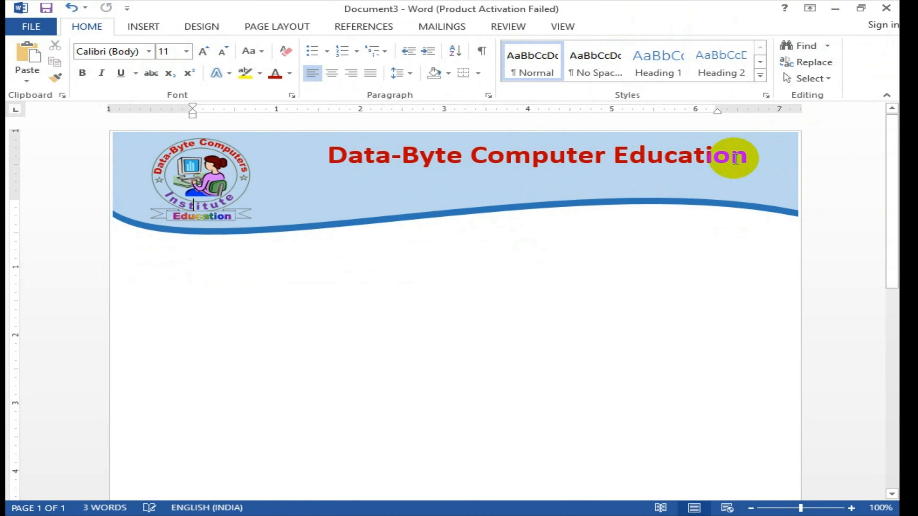
# Step: Nudge the title box up, make it slightly taller, then reselect the whole box
pyautogui.click(705, 154)
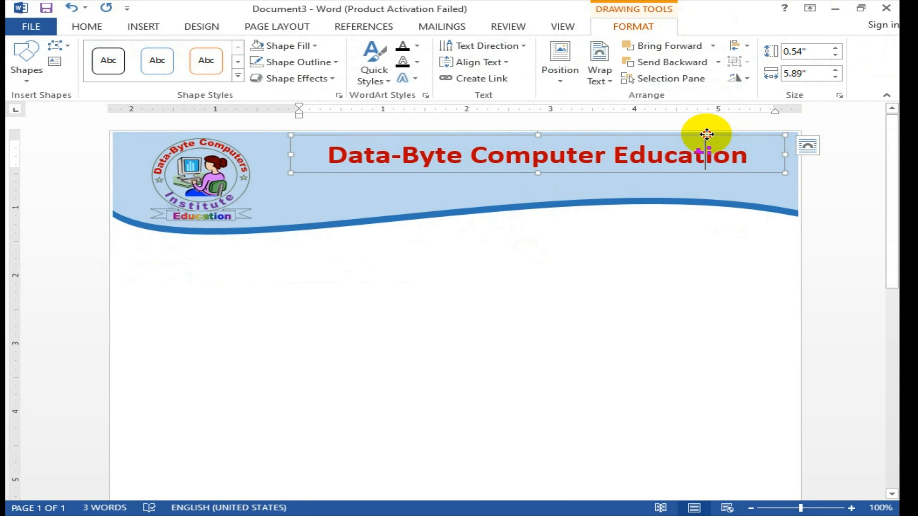
pyautogui.moveTo(706, 134); pyautogui.dragTo(707, 133)
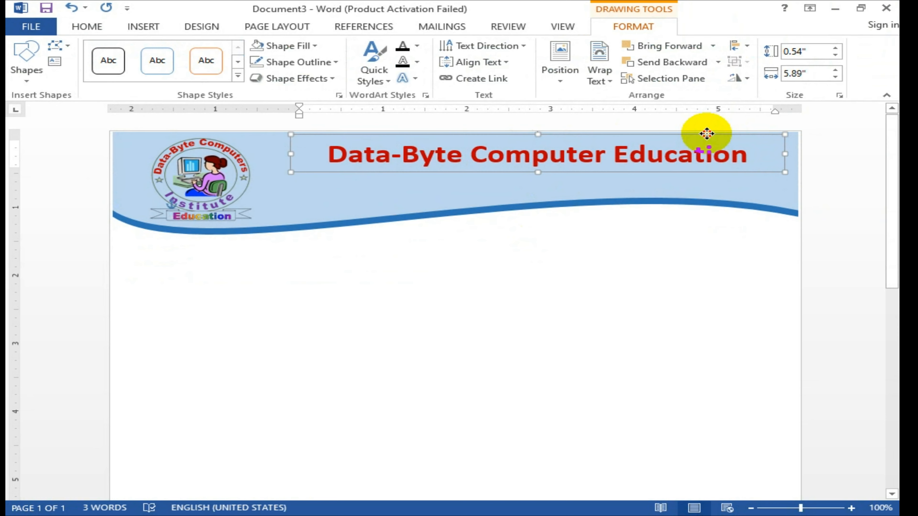
pyautogui.click(706, 134)
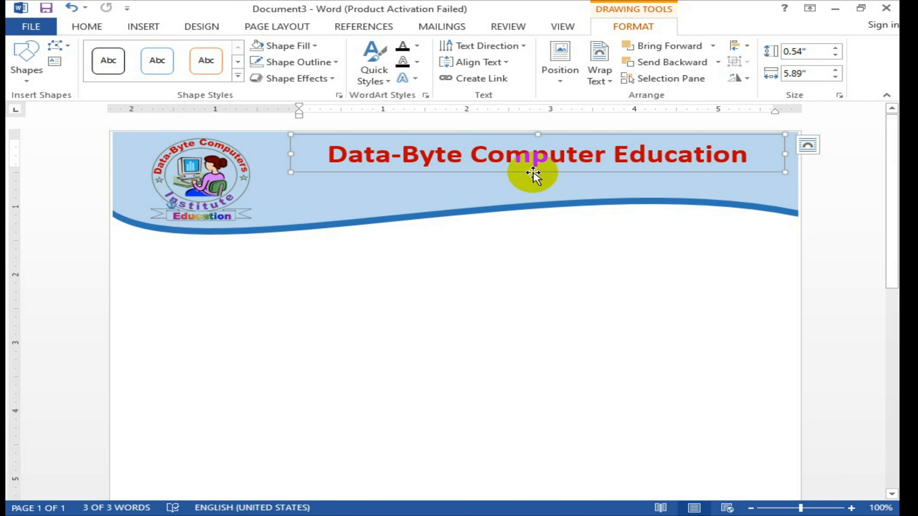
pyautogui.moveTo(533, 171); pyautogui.dragTo(537, 175)
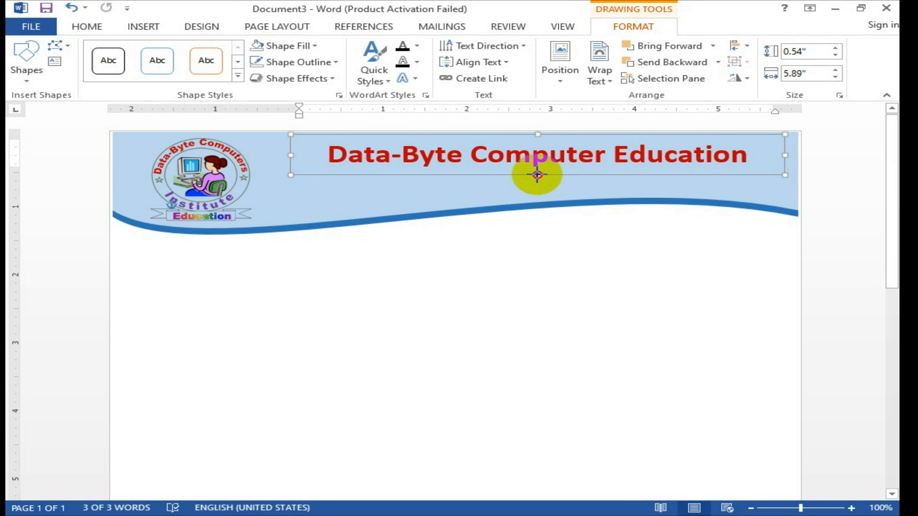
pyautogui.click(542, 275)
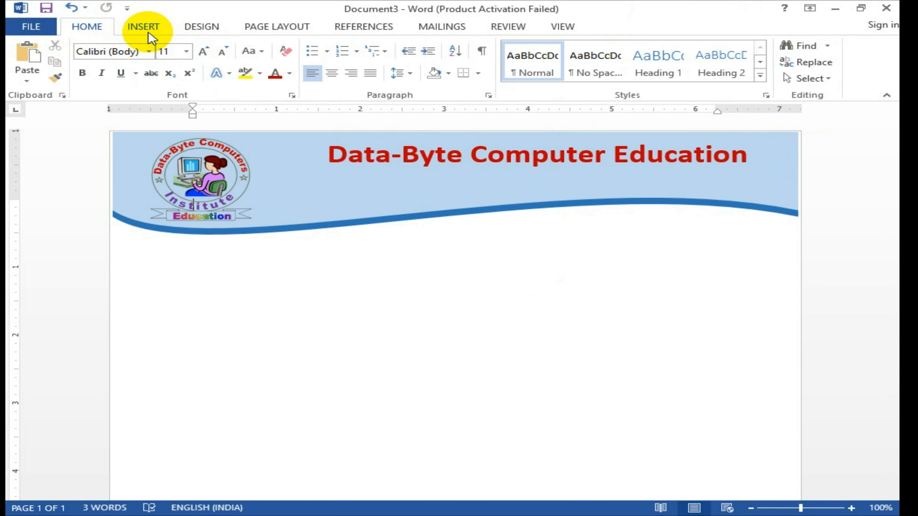
pyautogui.click(481, 155)
pyautogui.doubleClick(496, 134)
pyautogui.click(495, 133)
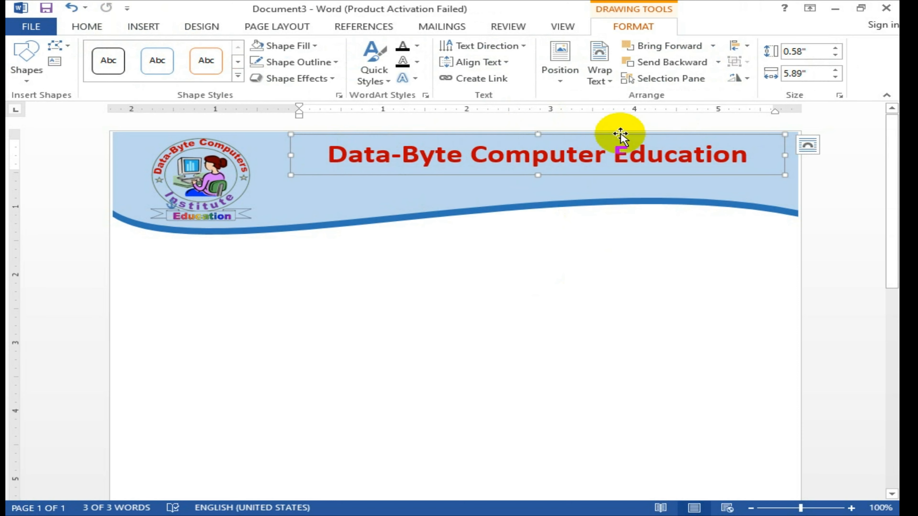
# Step: Duplicate the title text box just below the original and align the copy slightly up-left
pyautogui.moveTo(622, 134); pyautogui.dragTo(617, 173)
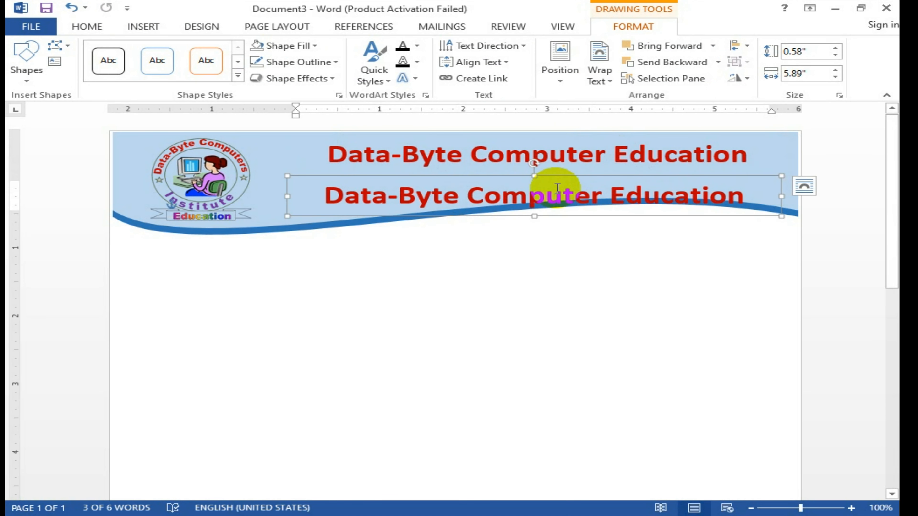
pyautogui.moveTo(556, 178); pyautogui.dragTo(553, 173)
pyautogui.click(87, 26)
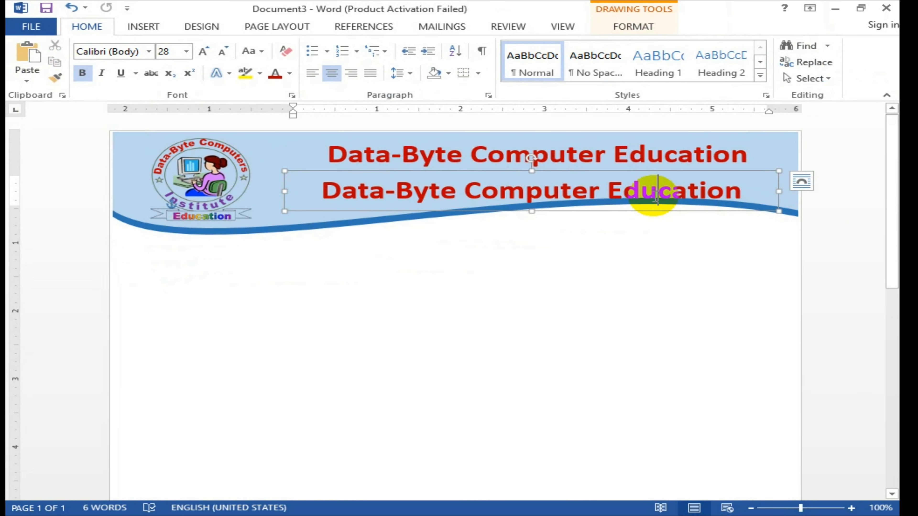
# Step: Make the copied line's text smaller, black and not bold
pyautogui.tripleClick(655, 197)
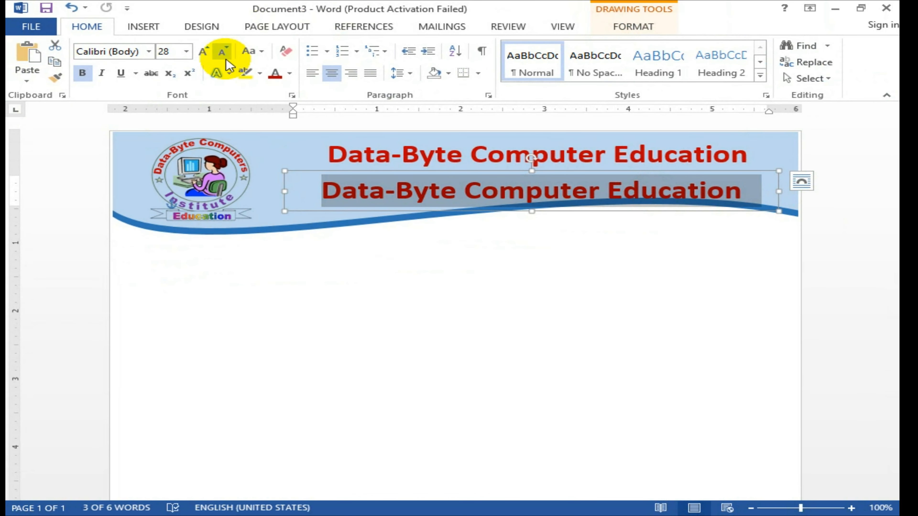
pyautogui.click(223, 53)
pyautogui.click(222, 53)
pyautogui.click(222, 53)
pyautogui.click(222, 52)
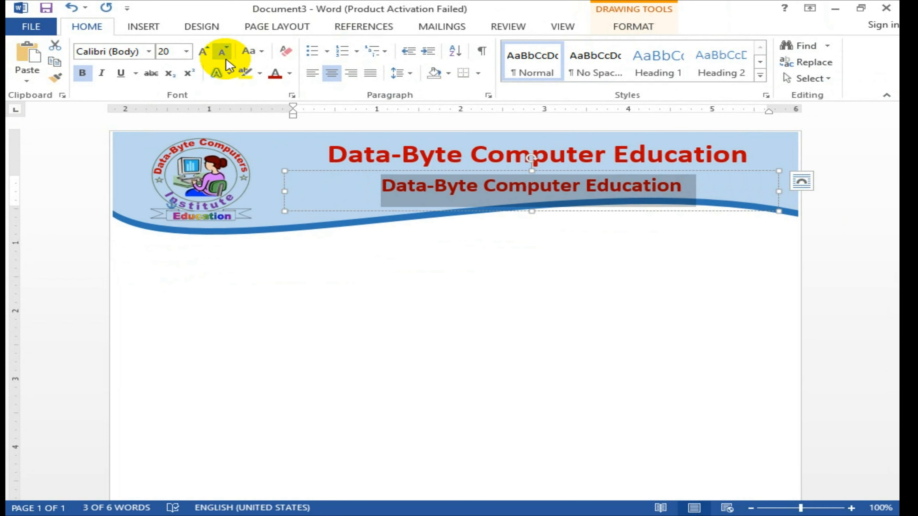
pyautogui.click(290, 74)
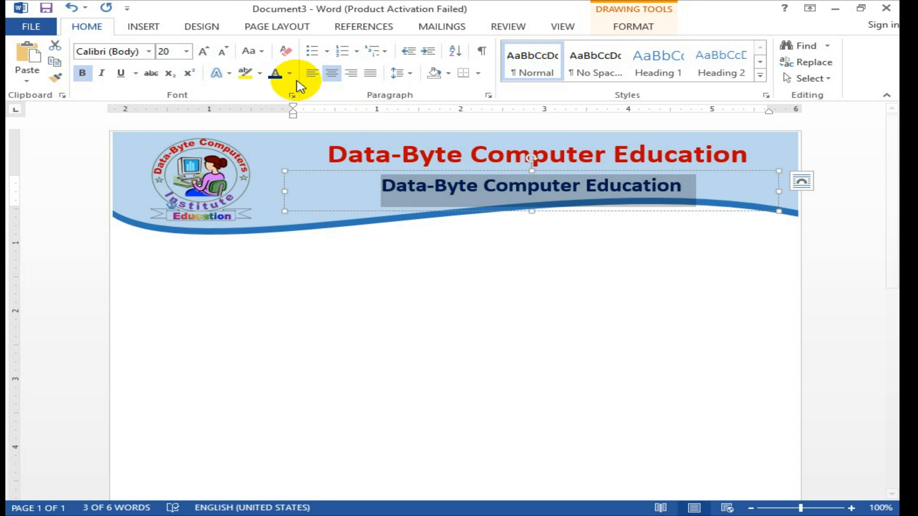
pyautogui.click(290, 74)
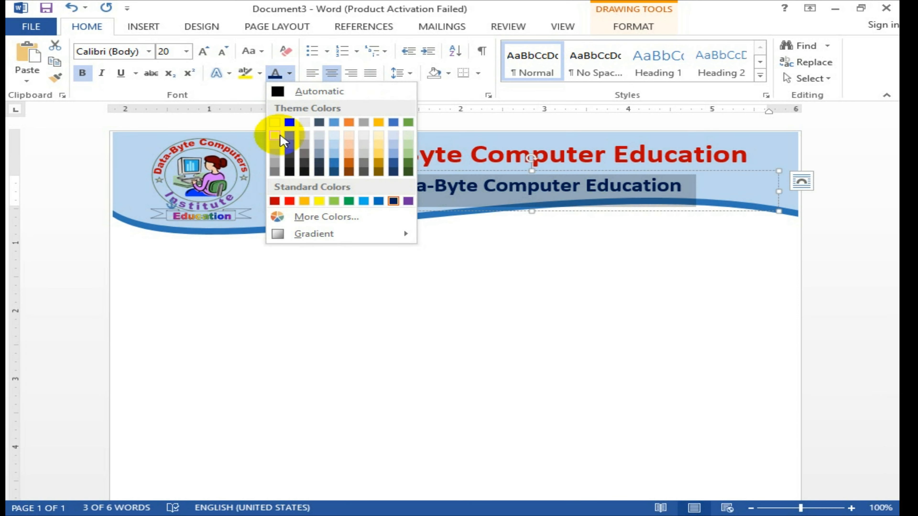
pyautogui.click(283, 122)
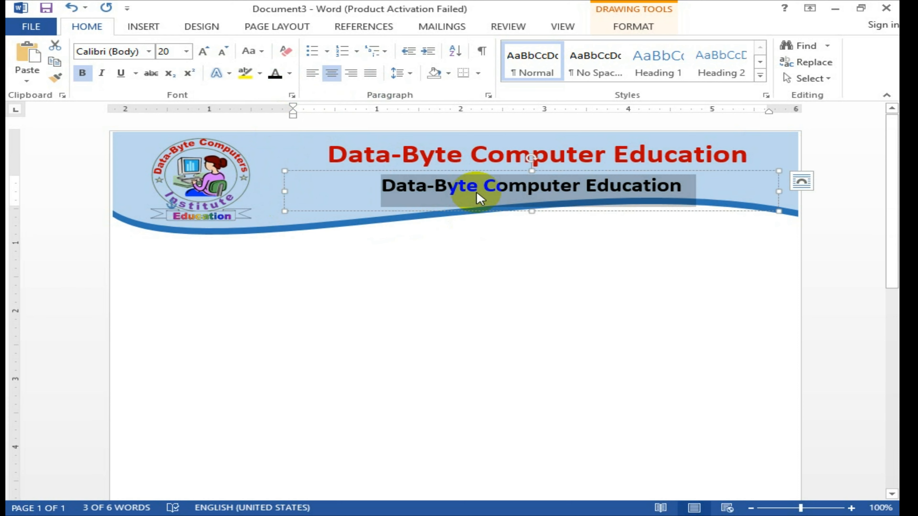
pyautogui.hotkey('ctrl', 'b')
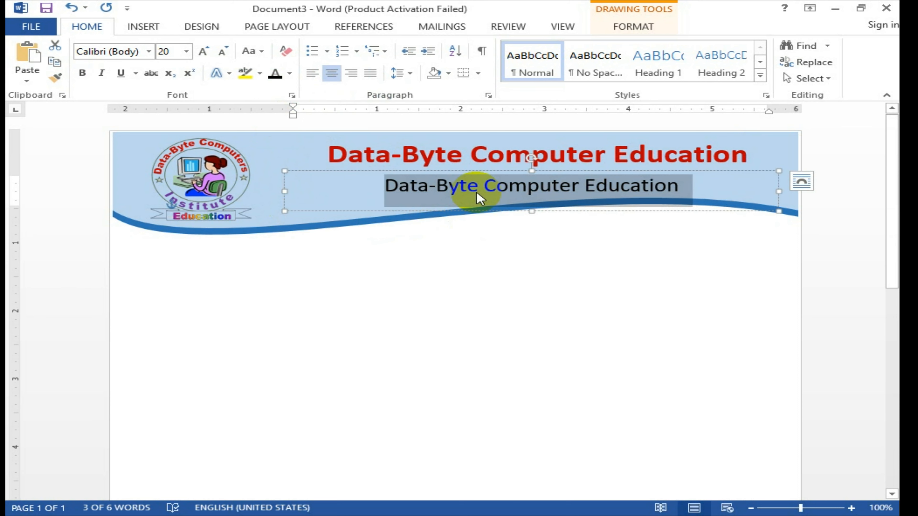
pyautogui.click(549, 198)
# Step: Replace the second line's text with the institute's street address and PIN code
pyautogui.tripleClick(549, 198)
pyautogui.write('Sava')
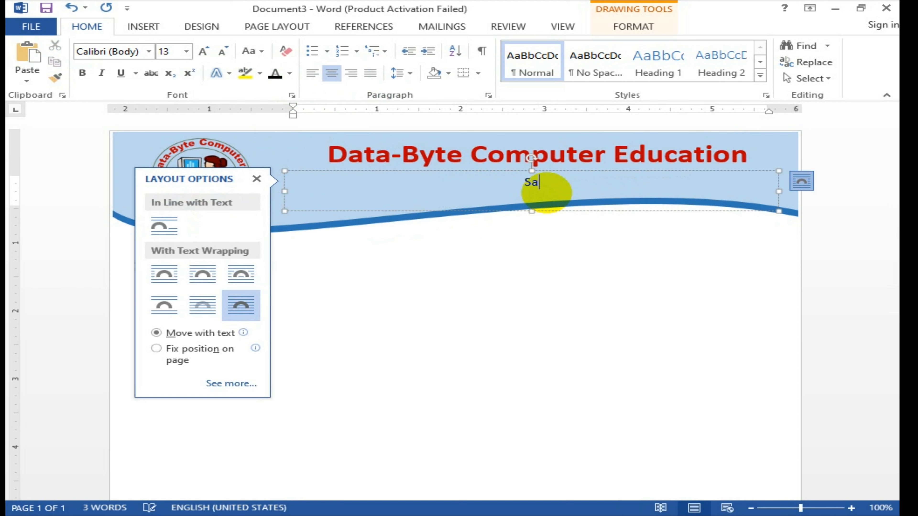
pyautogui.write('rkar Ch')
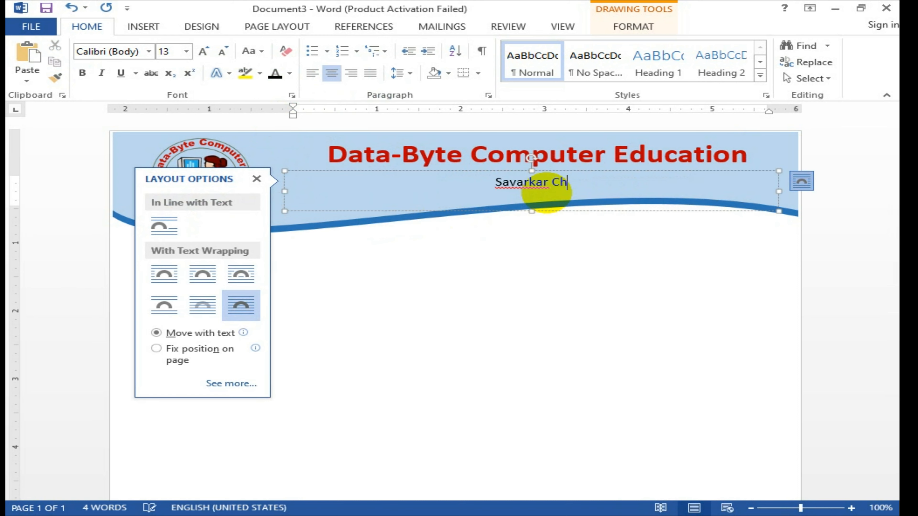
pyautogui.write('owak')
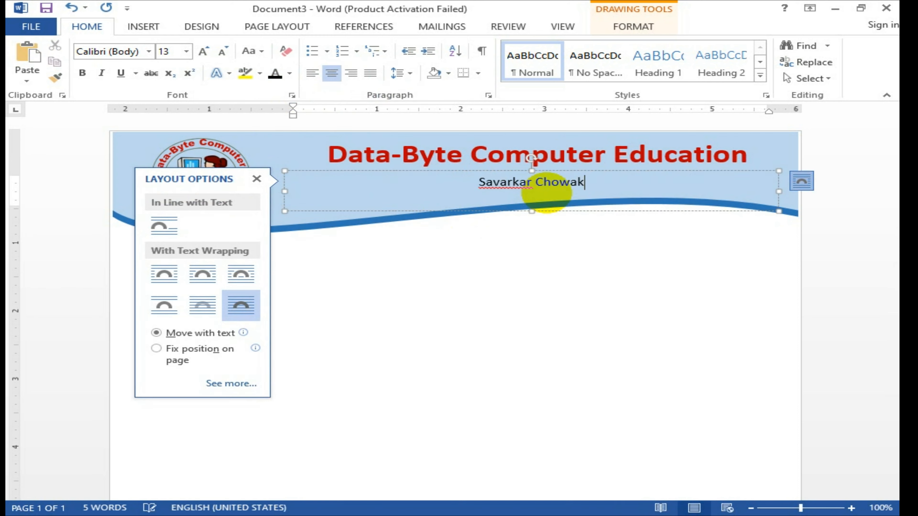
pyautogui.write(', Shri')
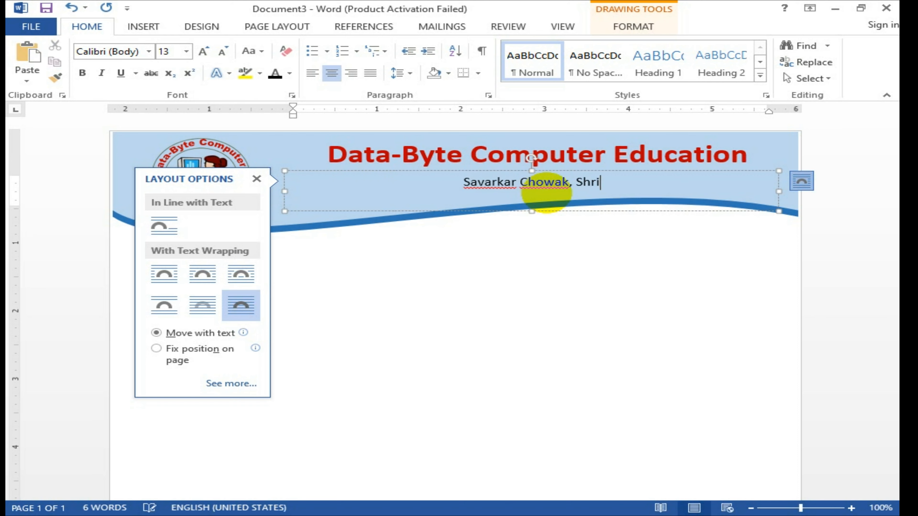
pyautogui.write('gonda, Dis')
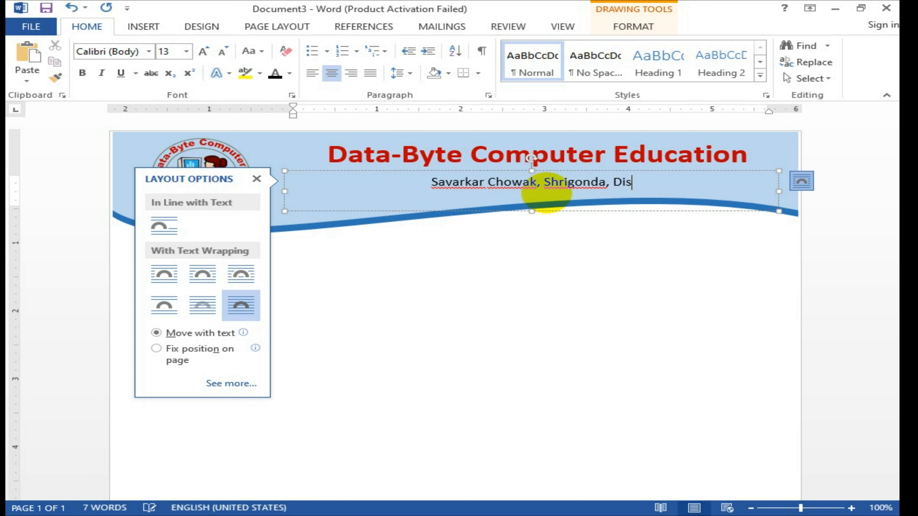
pyautogui.write('t. Ahm')
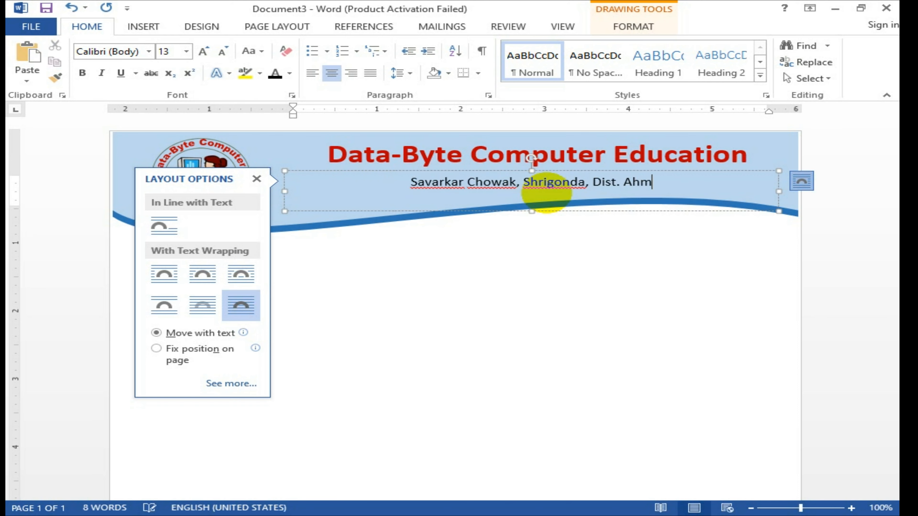
pyautogui.write('ednagar - 413701')
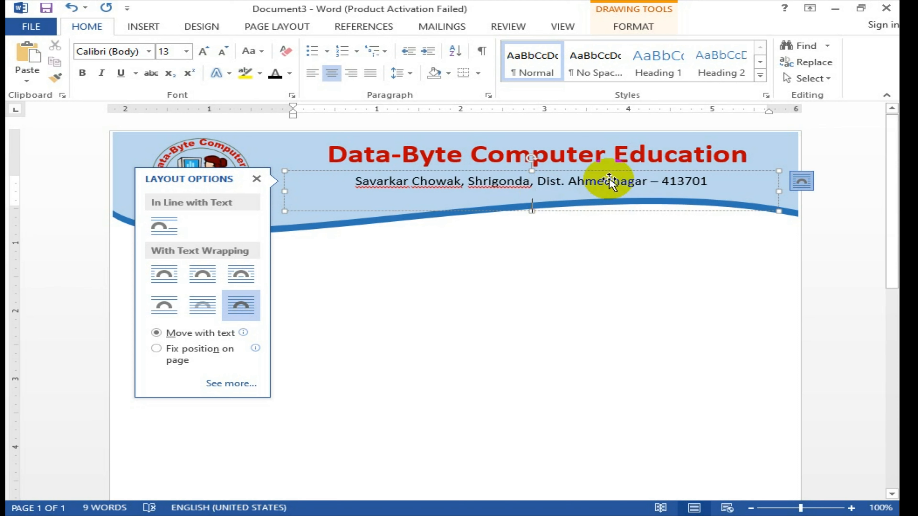
pyautogui.click(605, 171)
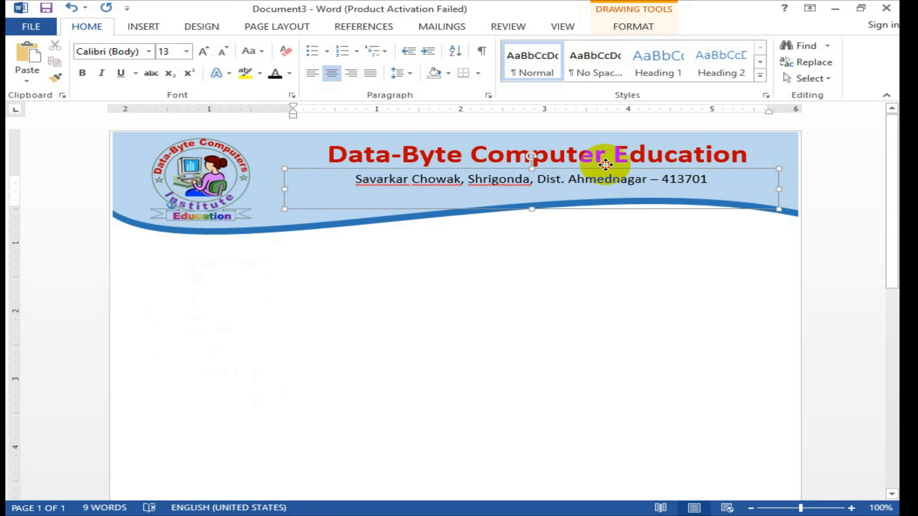
# Step: Shorten the address box from its bottom edge and shift it slightly right under the title
pyautogui.moveTo(605, 169); pyautogui.dragTo(604, 168)
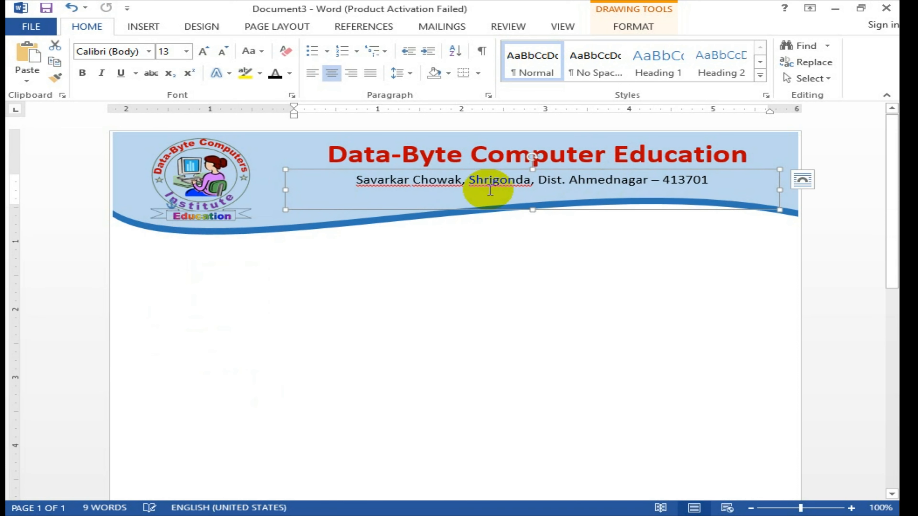
pyautogui.moveTo(754, 162); pyautogui.dragTo(528, 215)
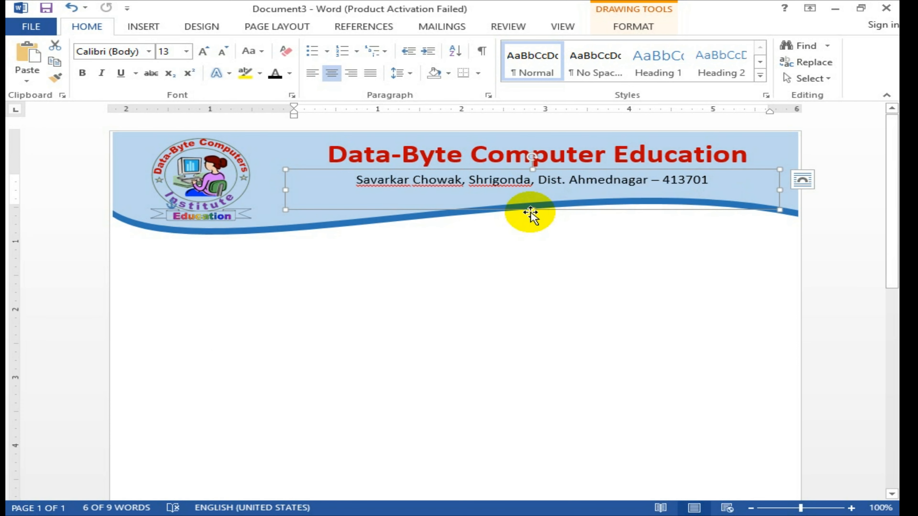
pyautogui.moveTo(530, 211); pyautogui.dragTo(530, 191)
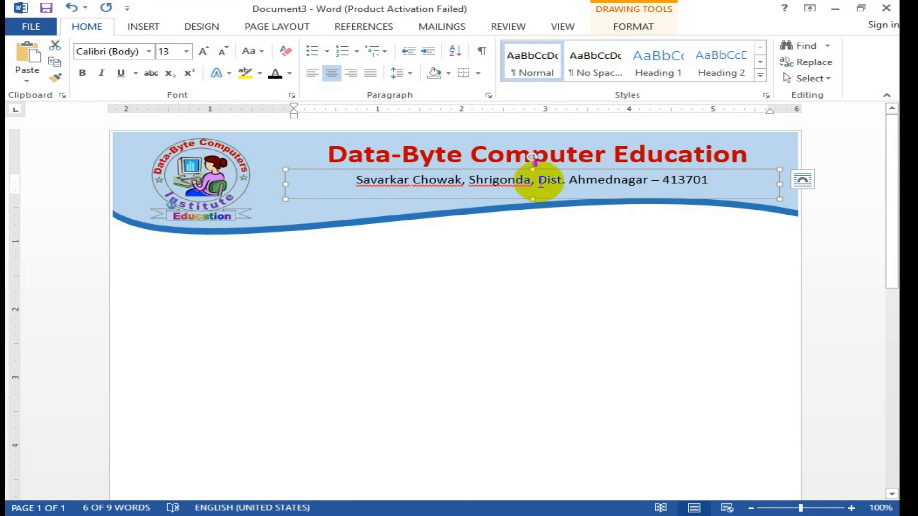
pyautogui.click(507, 180)
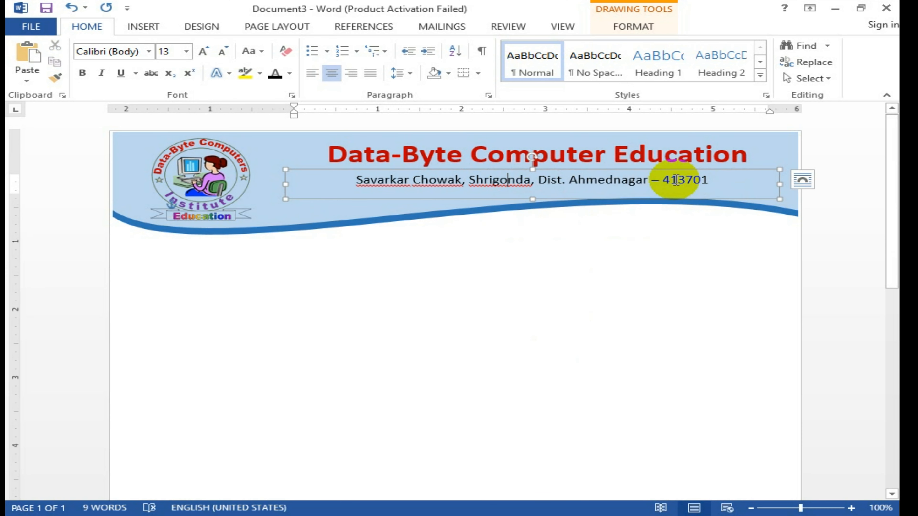
pyautogui.moveTo(624, 169)
pyautogui.mouseDown()
pyautogui.moveTo(620, 184)
pyautogui.moveTo(615, 169)
pyautogui.moveTo(629, 162)
pyautogui.mouseUp()
pyautogui.click(598, 178)
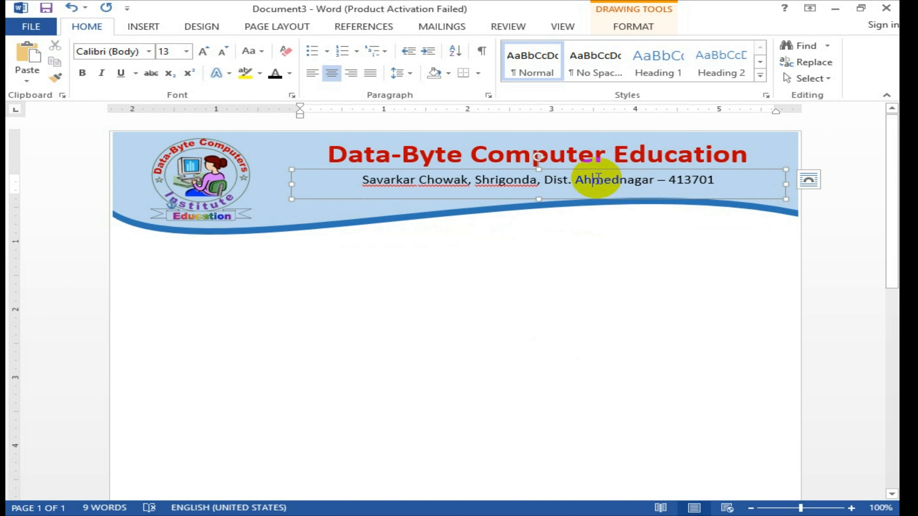
# Step: Replace the address with 'Approval By : MKCL, Since : 1999'
pyautogui.tripleClick(598, 178)
pyautogui.press('Delete')
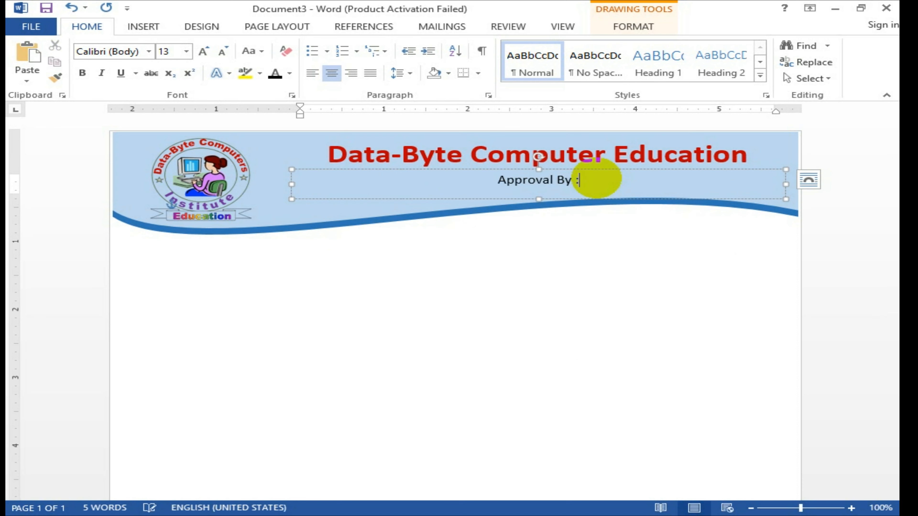
pyautogui.write('KCL')
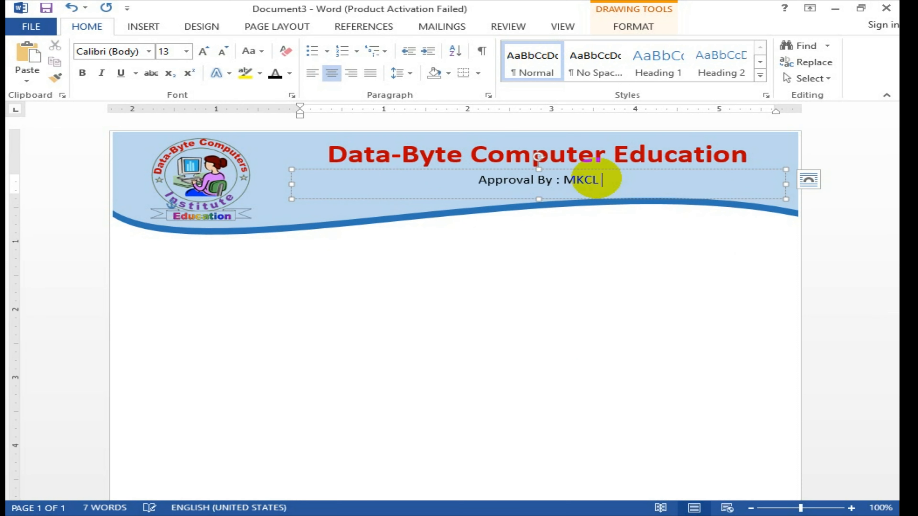
pyautogui.write(', Sicn')
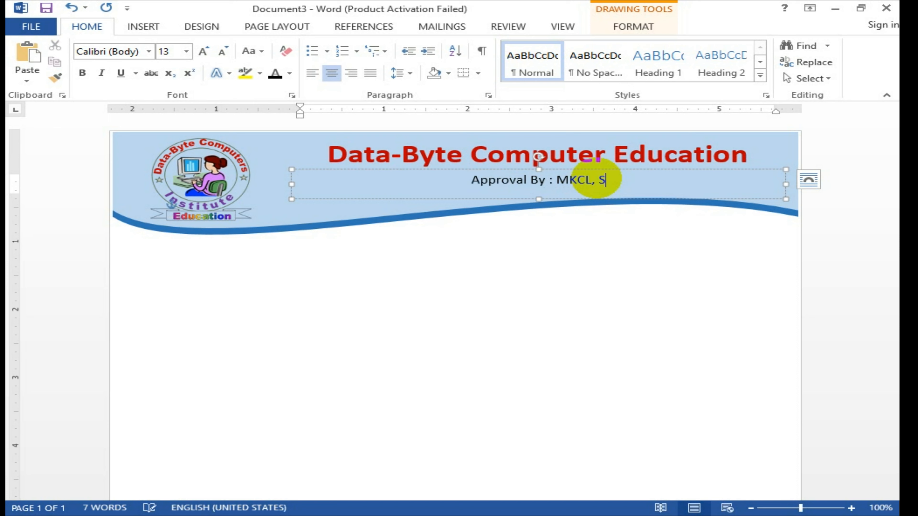
pyautogui.press('BackSpace')
pyautogui.press('BackSpace')
pyautogui.write('n')
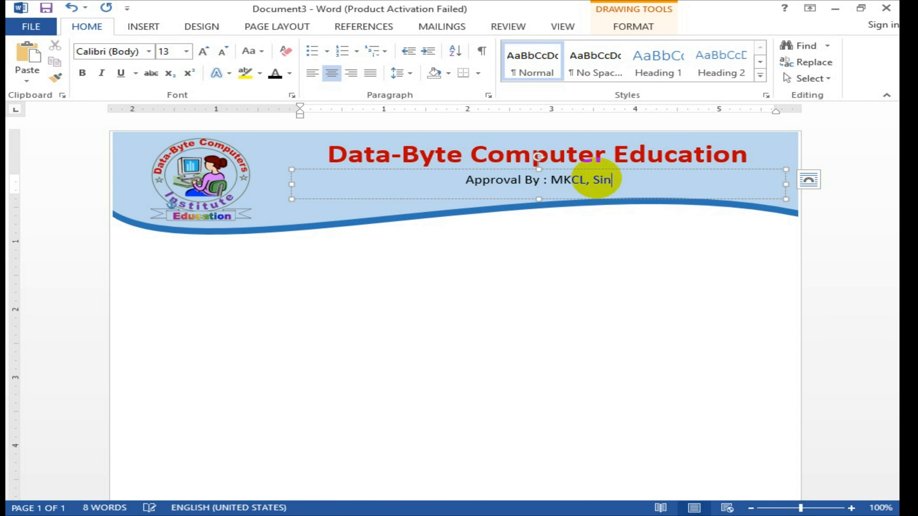
pyautogui.write('ce : 1999')
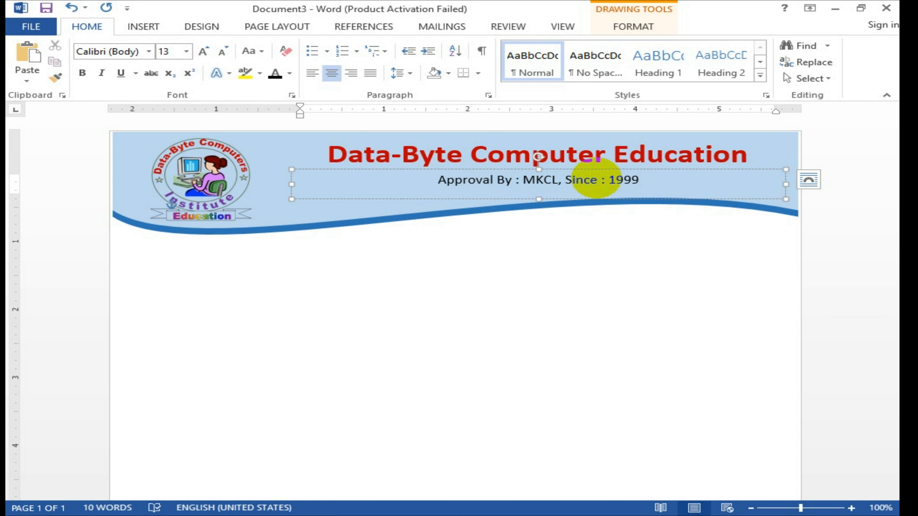
pyautogui.click(638, 279)
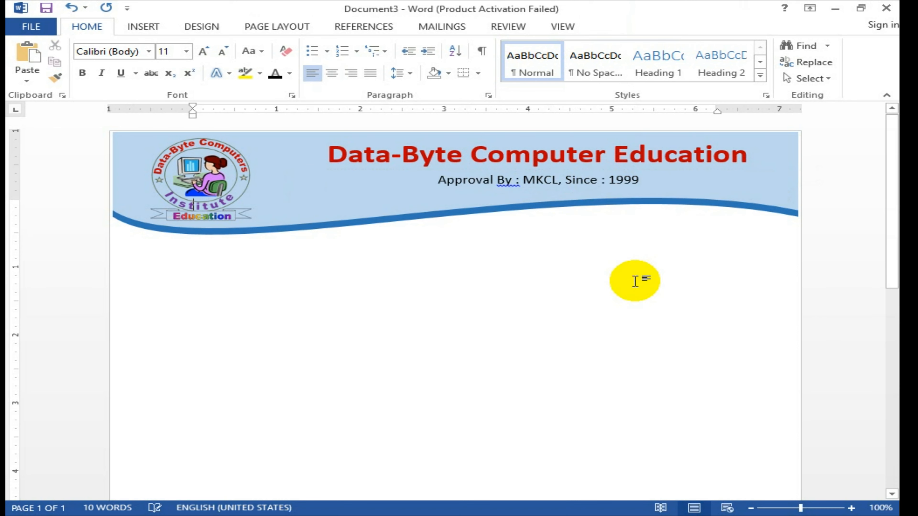
# Step: Narrow the subtitle text box from its right edge to fit its text
pyautogui.click(566, 184)
pyautogui.moveTo(784, 185); pyautogui.dragTo(620, 168)
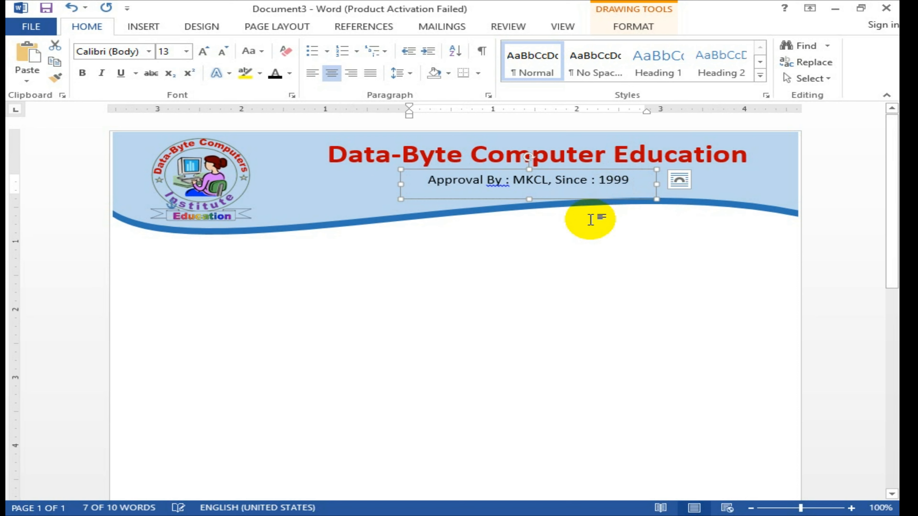
pyautogui.click(594, 211)
# Step: Raise the light-blue wave band's bottom edge slightly to make it shorter
pyautogui.click(474, 208)
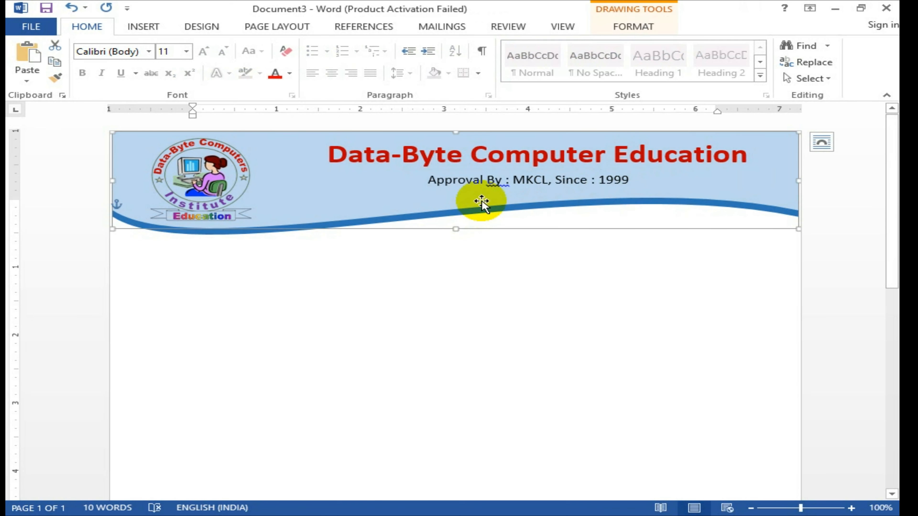
pyautogui.moveTo(458, 228); pyautogui.dragTo(457, 226)
pyautogui.click(509, 260)
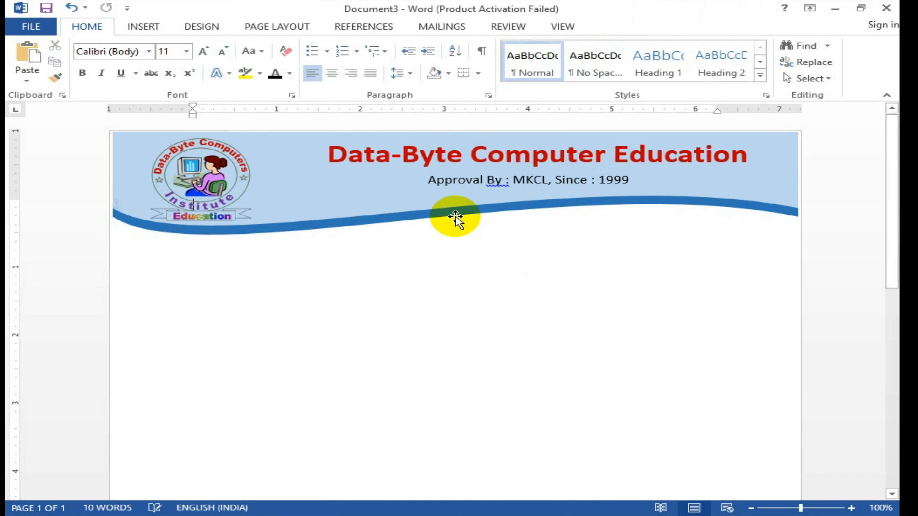
pyautogui.click(432, 214)
pyautogui.moveTo(458, 231); pyautogui.dragTo(457, 232)
pyautogui.click(581, 277)
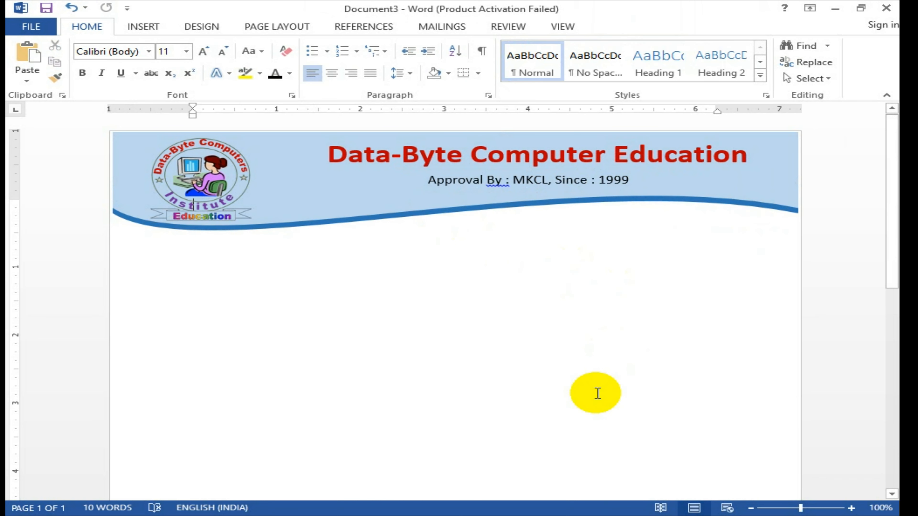
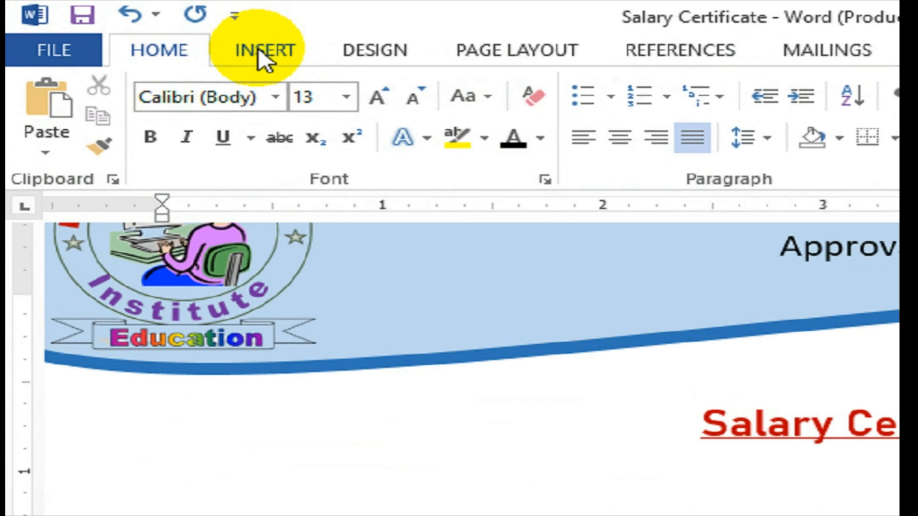
# Step: Switch to the INSERT ribbon to start adding a table below the certificate paragraph
pyautogui.click(159, 26)
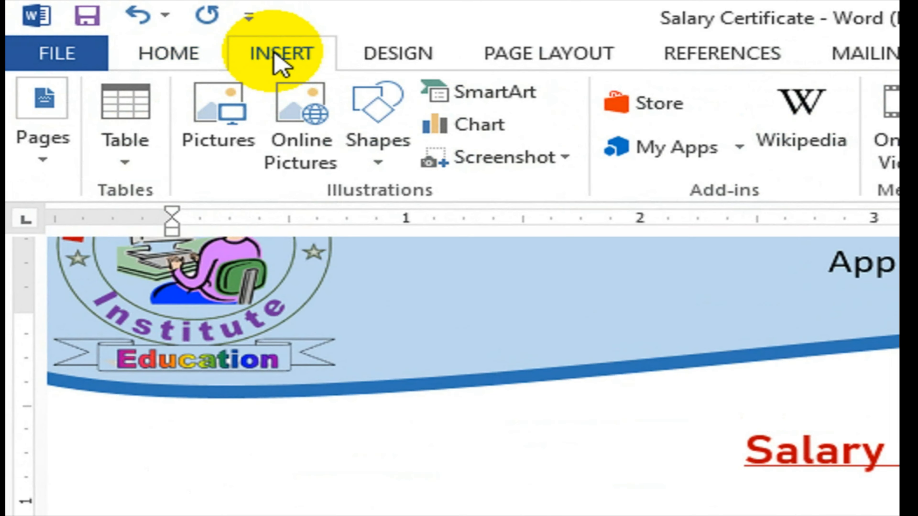
# Step: Insert a five-column by five-row table from the Table grid
pyautogui.click(130, 155)
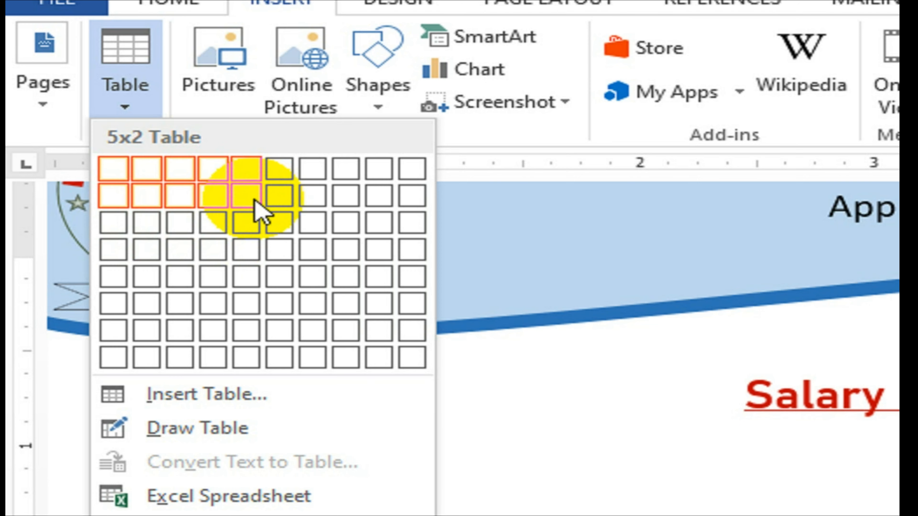
pyautogui.click(260, 284)
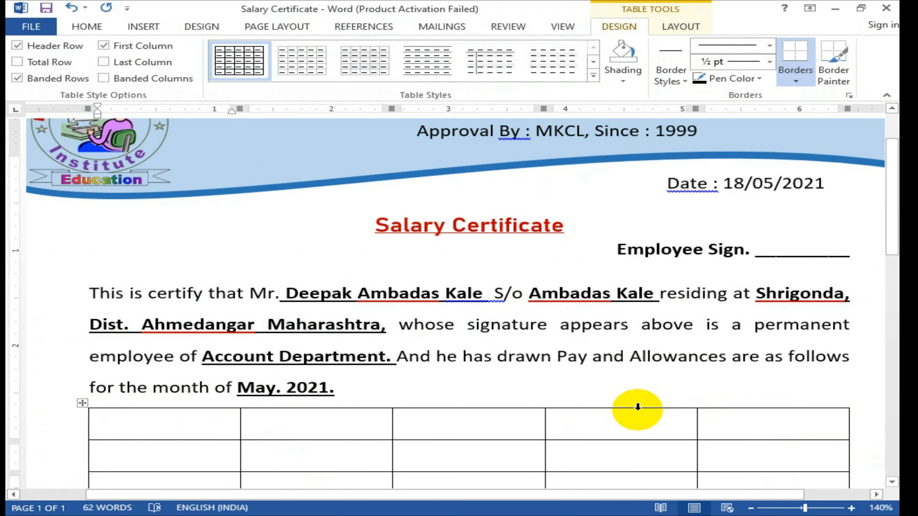
# Step: Narrow the third column into a spacer and widen the table toward the right margin
pyautogui.scroll(-3, 676, 380)
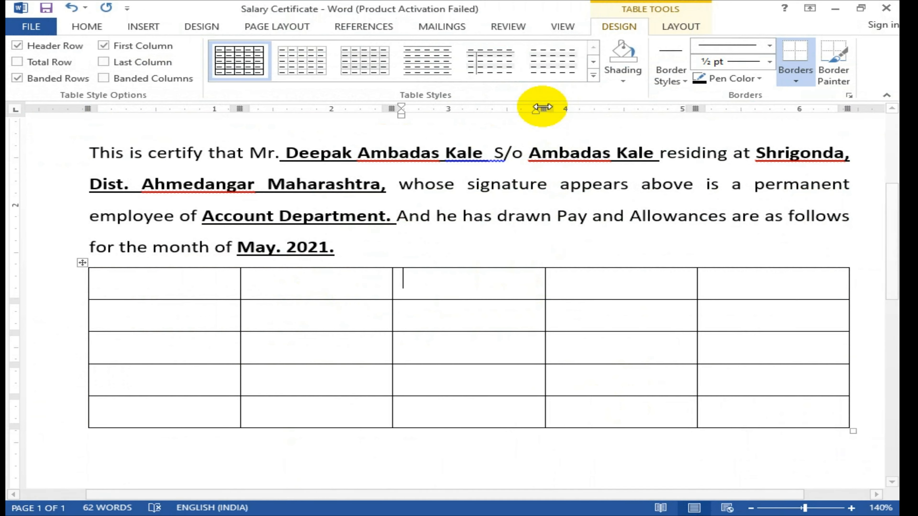
pyautogui.moveTo(540, 109); pyautogui.dragTo(408, 106)
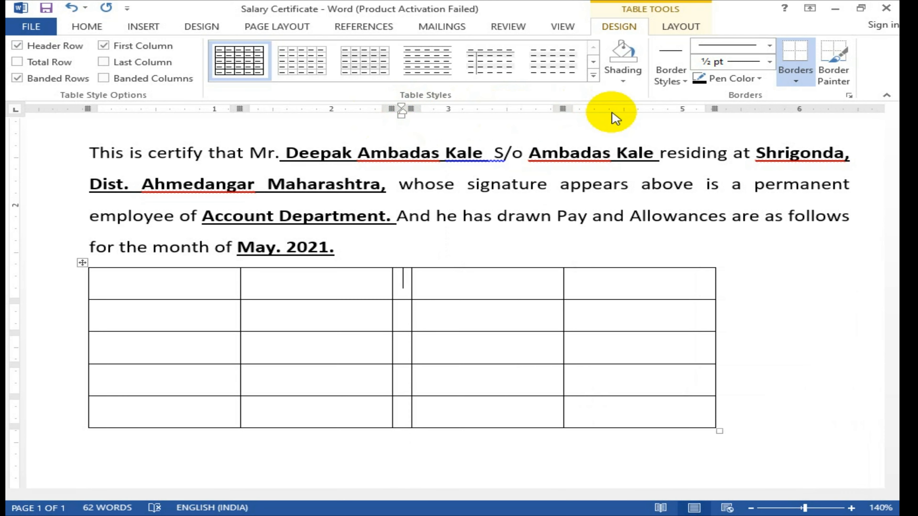
pyautogui.moveTo(715, 108); pyautogui.dragTo(849, 117)
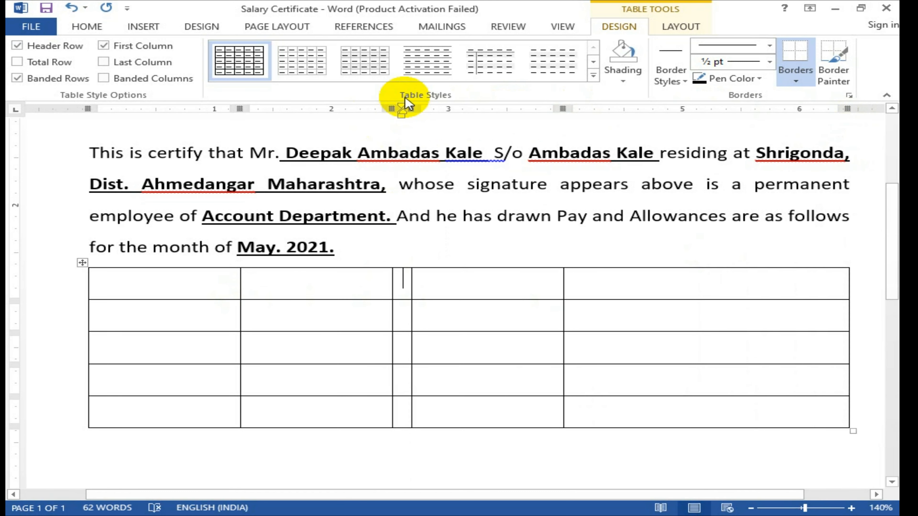
pyautogui.moveTo(389, 104); pyautogui.dragTo(421, 108)
pyautogui.moveTo(164, 291)
pyautogui.mouseDown()
pyautogui.moveTo(293, 343)
pyautogui.moveTo(293, 411)
pyautogui.mouseUp()
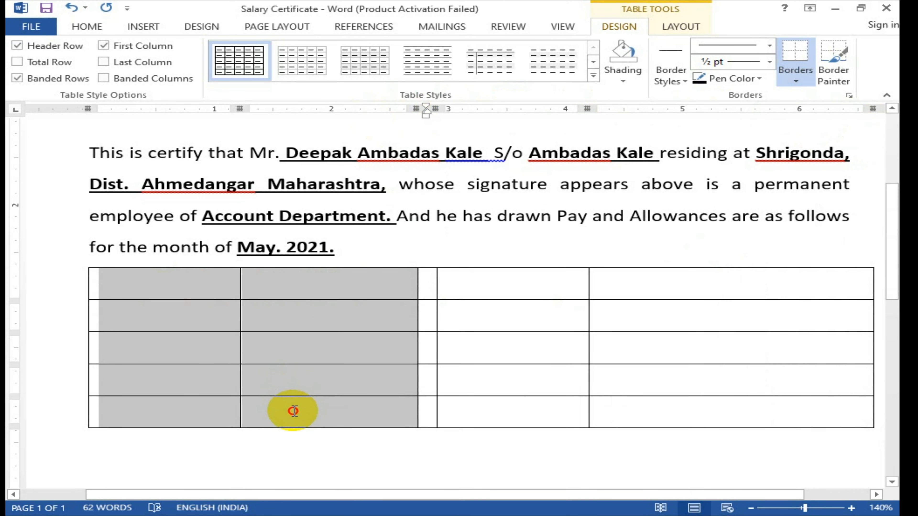
pyautogui.click(679, 26)
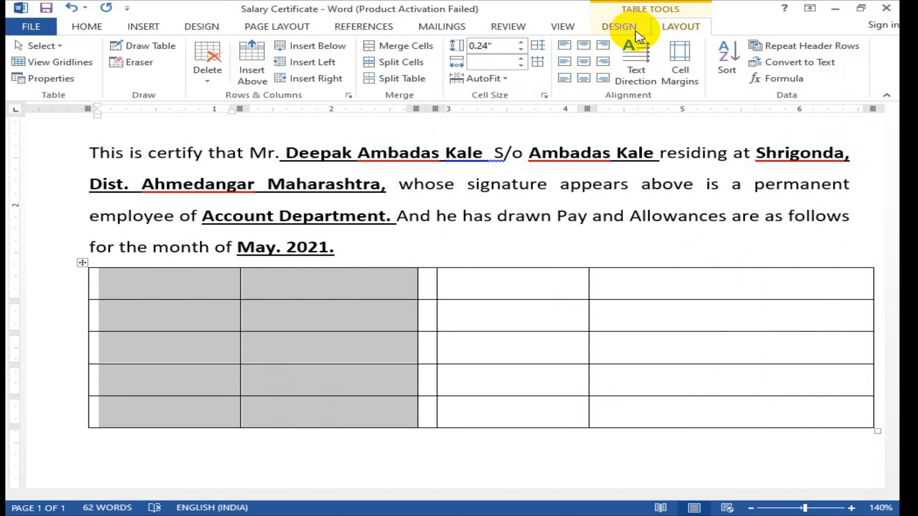
pyautogui.click(626, 29)
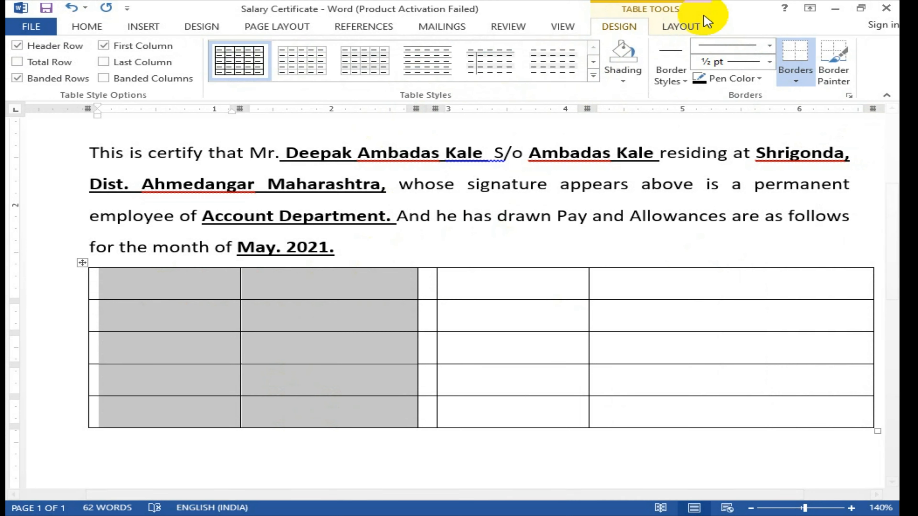
pyautogui.click(686, 27)
pyautogui.click(379, 283)
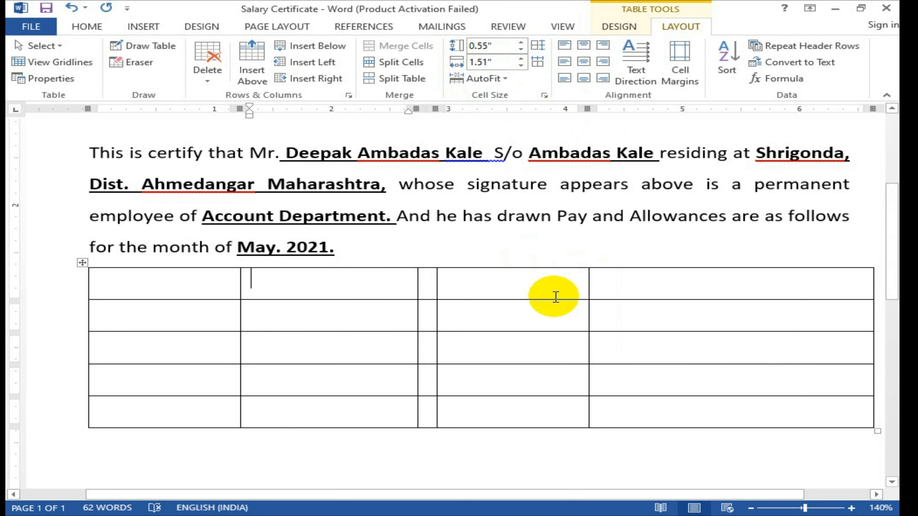
# Step: Make columns 1 and 2 equal width with Distribute Columns
pyautogui.moveTo(537, 287); pyautogui.dragTo(655, 402)
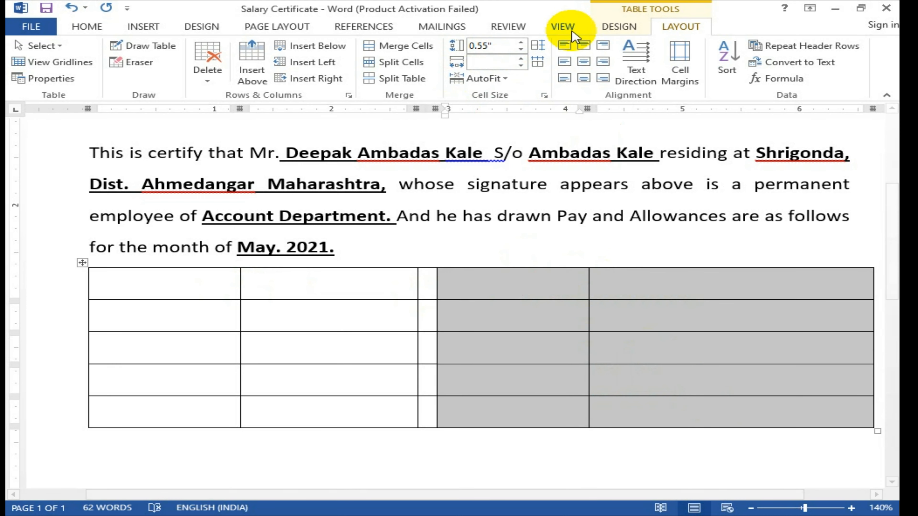
pyautogui.moveTo(182, 286); pyautogui.dragTo(313, 426)
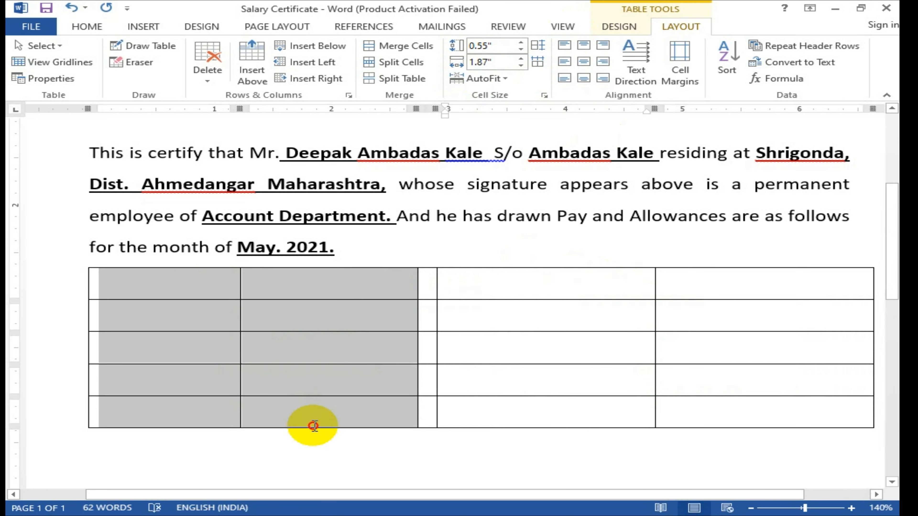
pyautogui.click(537, 62)
pyautogui.click(516, 278)
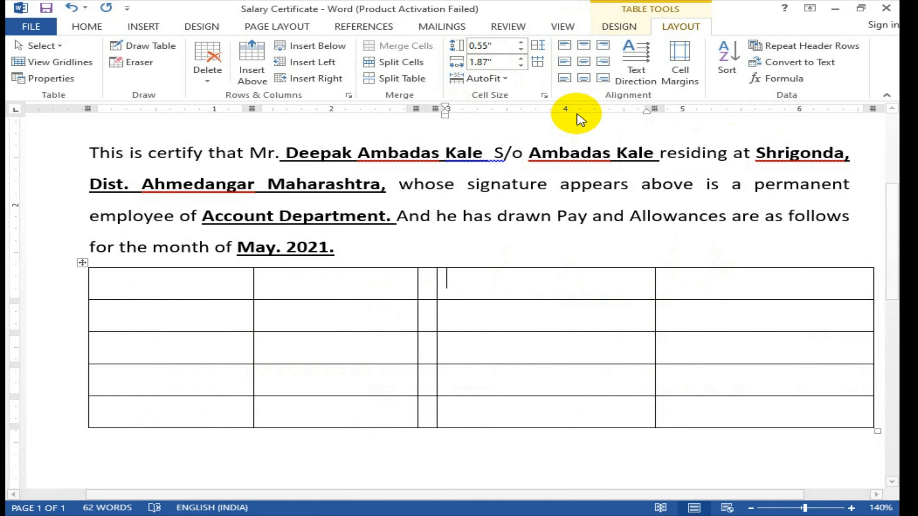
# Step: Narrow the fourth column and pull the table's right edge inward
pyautogui.moveTo(658, 108); pyautogui.dragTo(601, 108)
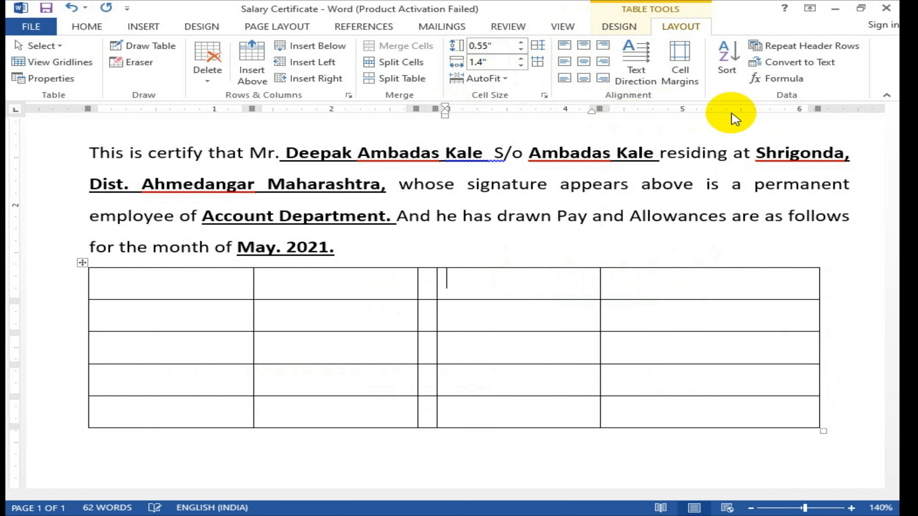
pyautogui.moveTo(819, 107); pyautogui.dragTo(769, 110)
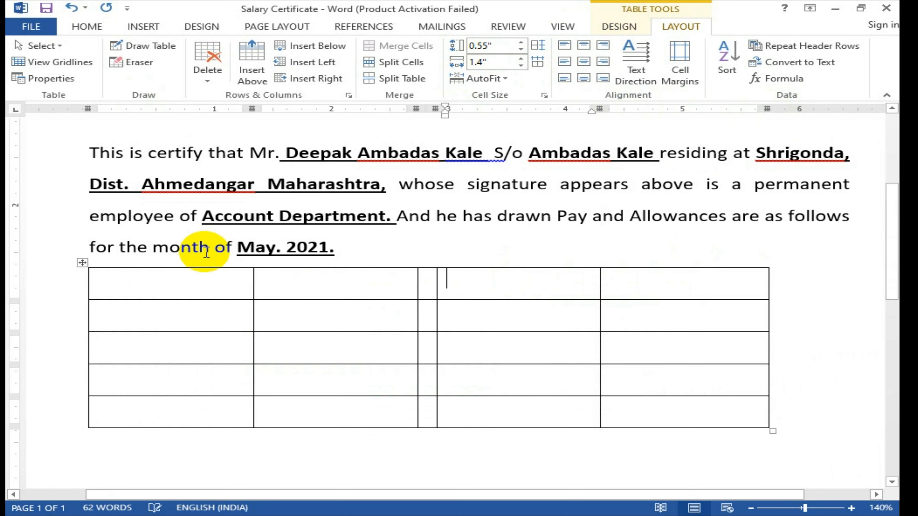
pyautogui.moveTo(199, 287); pyautogui.dragTo(272, 314)
pyautogui.click(281, 322)
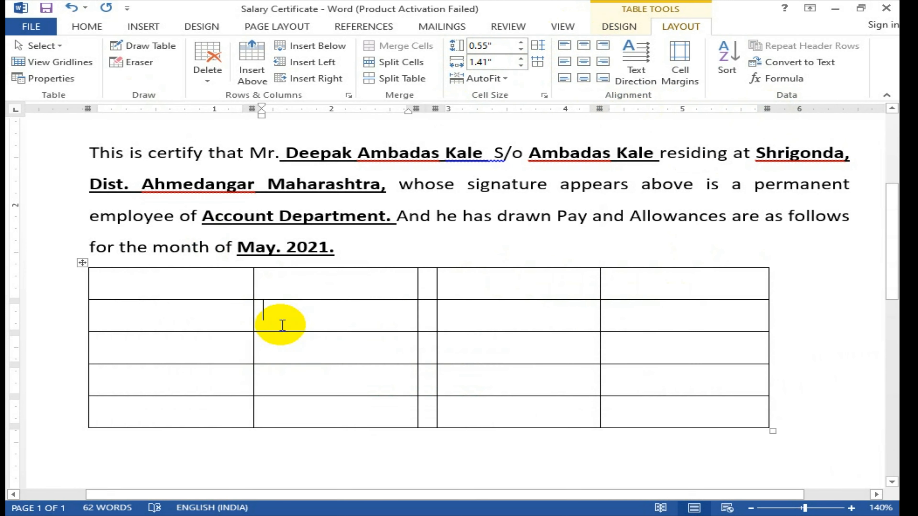
pyautogui.moveTo(232, 289); pyautogui.dragTo(291, 402)
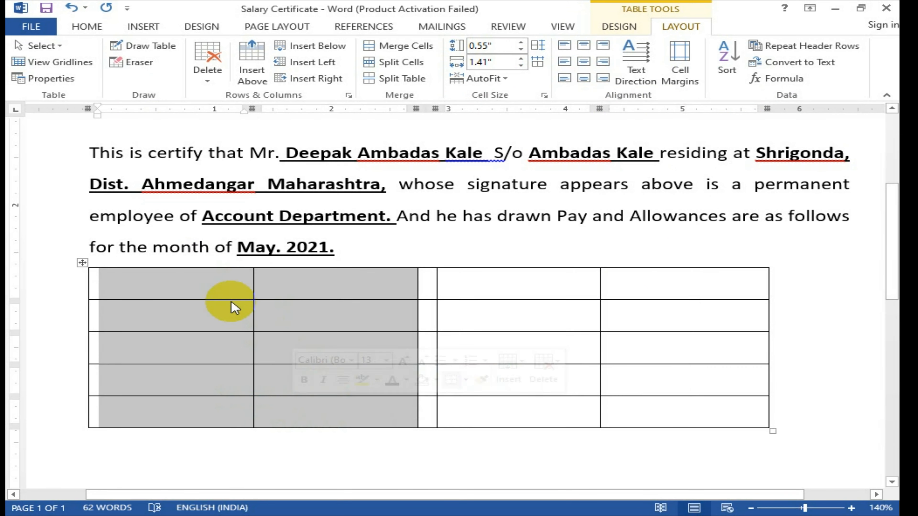
pyautogui.click(194, 287)
# Step: Widen columns 1, 2 and 4, nudge the 0.24" spacer right, and select it
pyautogui.moveTo(254, 108); pyautogui.dragTo(286, 109)
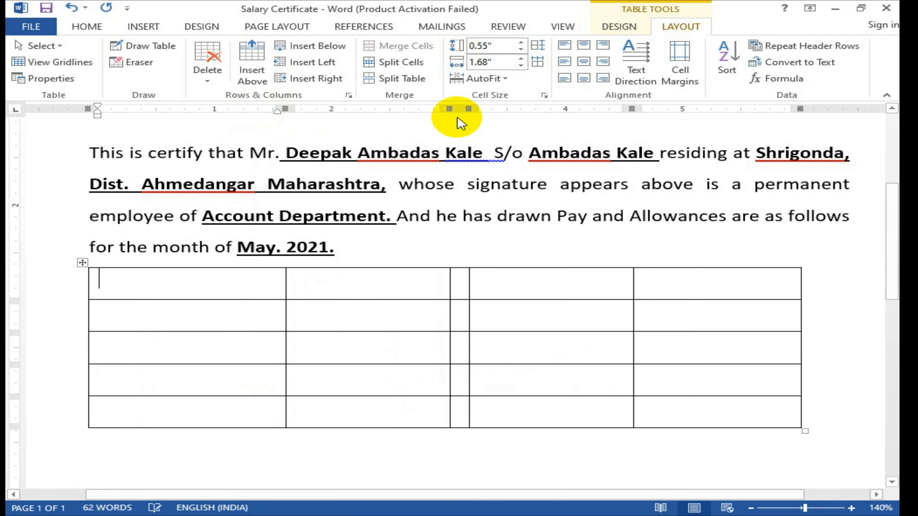
pyautogui.moveTo(455, 109); pyautogui.dragTo(487, 108)
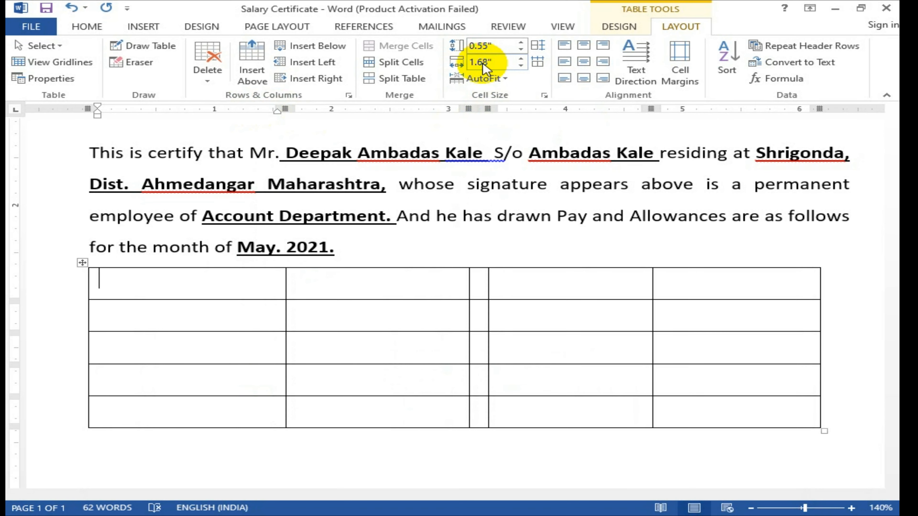
pyautogui.moveTo(487, 110); pyautogui.dragTo(501, 110)
pyautogui.moveTo(661, 108); pyautogui.dragTo(672, 108)
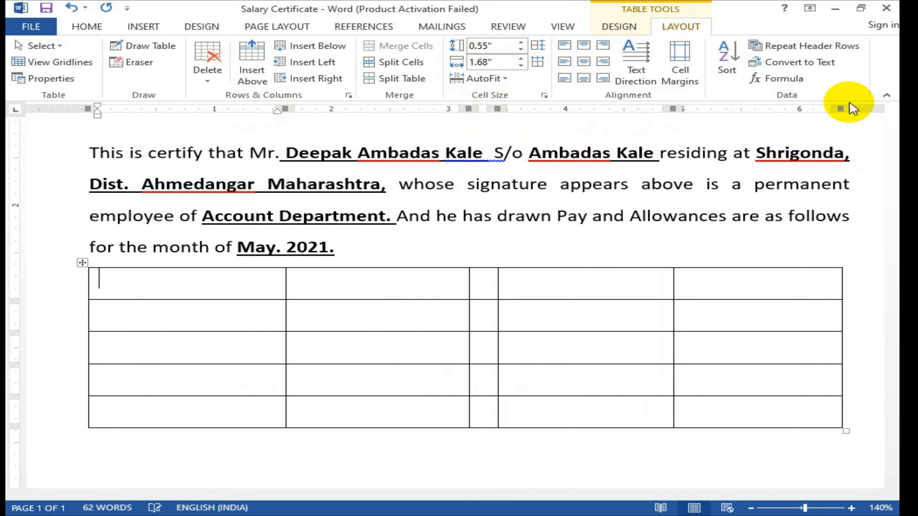
pyautogui.click(841, 108)
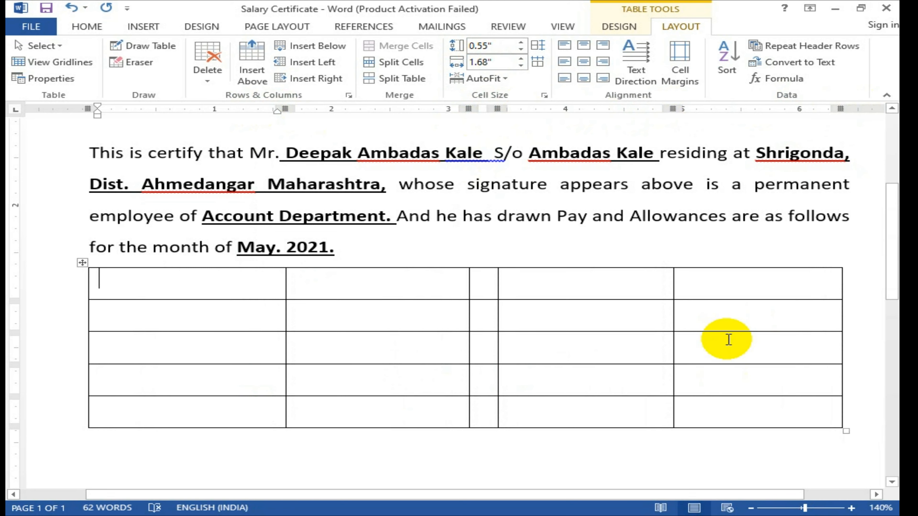
pyautogui.moveTo(484, 295); pyautogui.dragTo(487, 418)
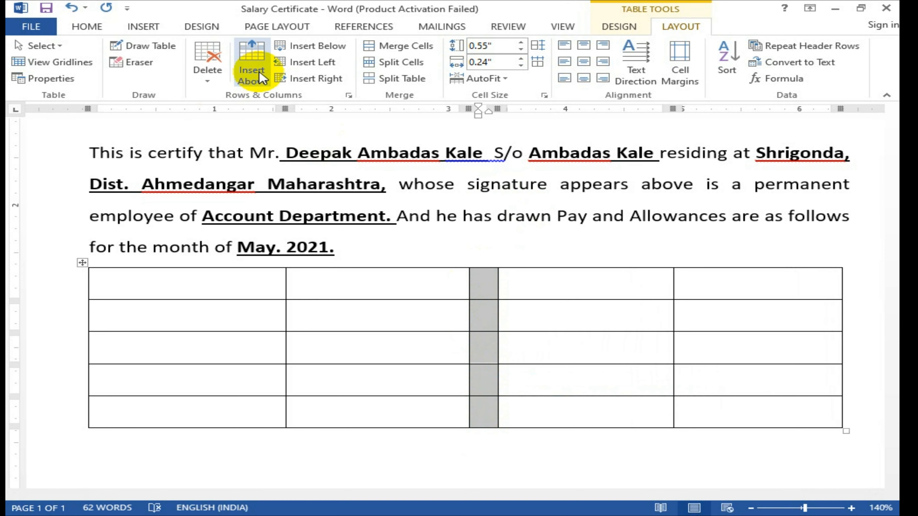
# Step: Remove all borders from the narrow spacer column
pyautogui.click(618, 27)
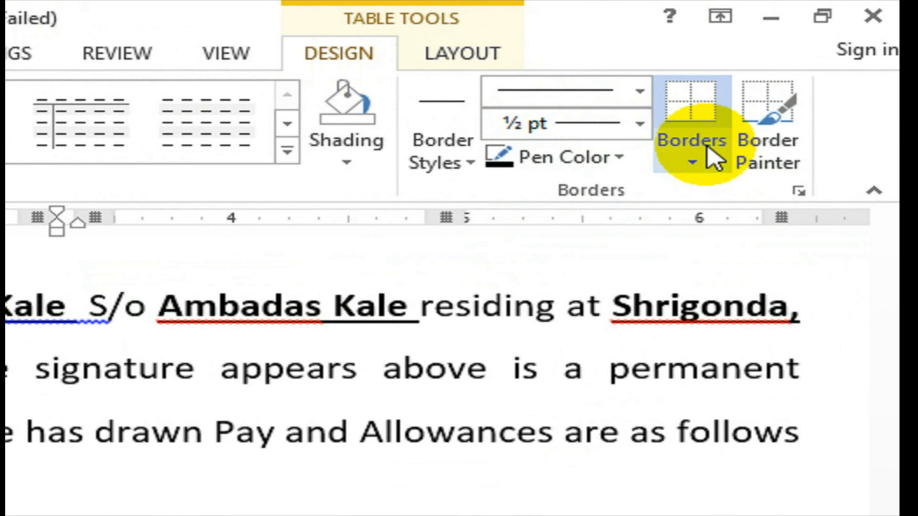
pyautogui.click(718, 145)
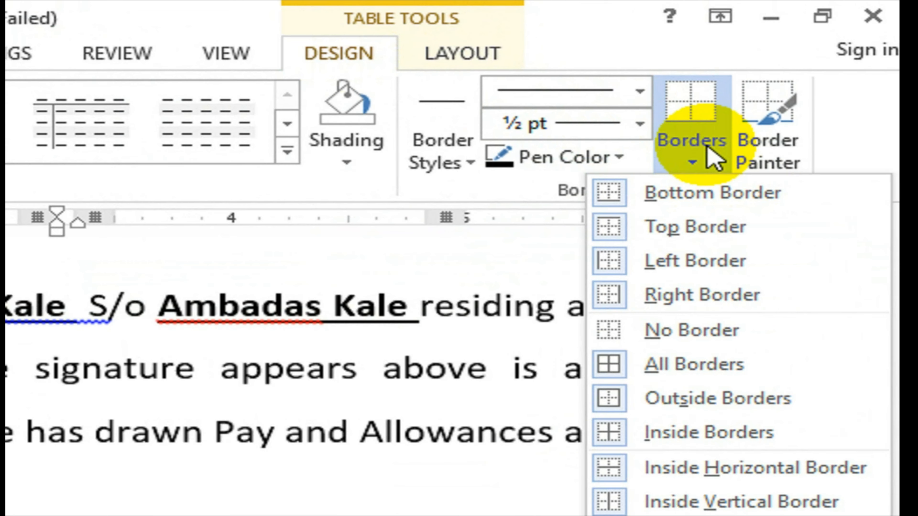
pyautogui.click(701, 337)
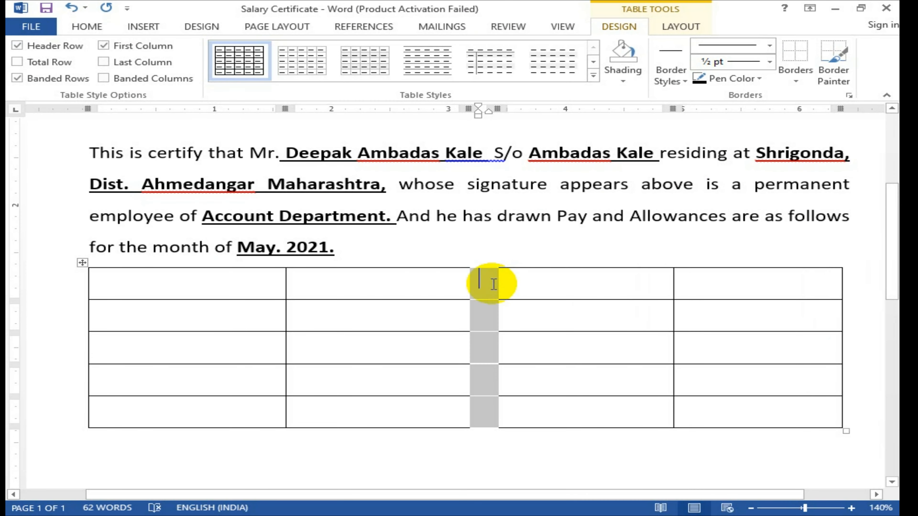
pyautogui.click(481, 322)
# Step: Add a left border to the right table's first column and a right border to the left table's second column
pyautogui.moveTo(524, 286); pyautogui.dragTo(539, 408)
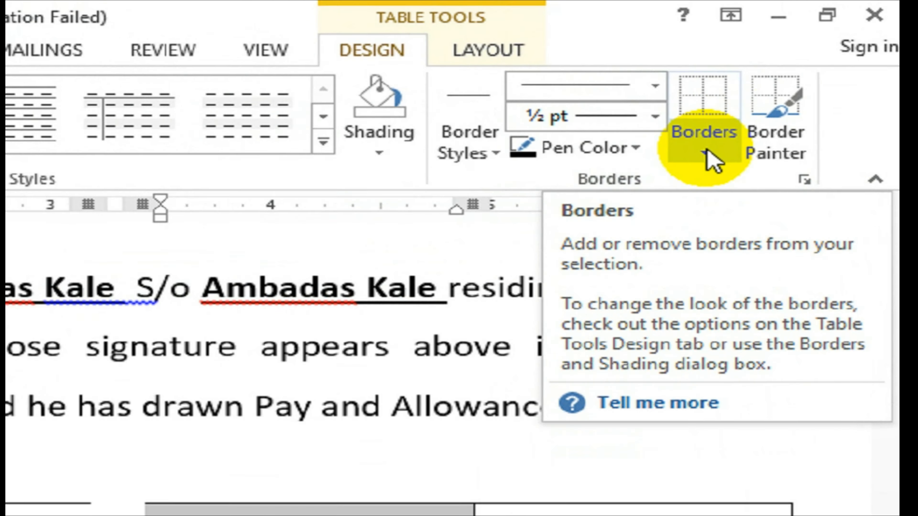
pyautogui.click(796, 81)
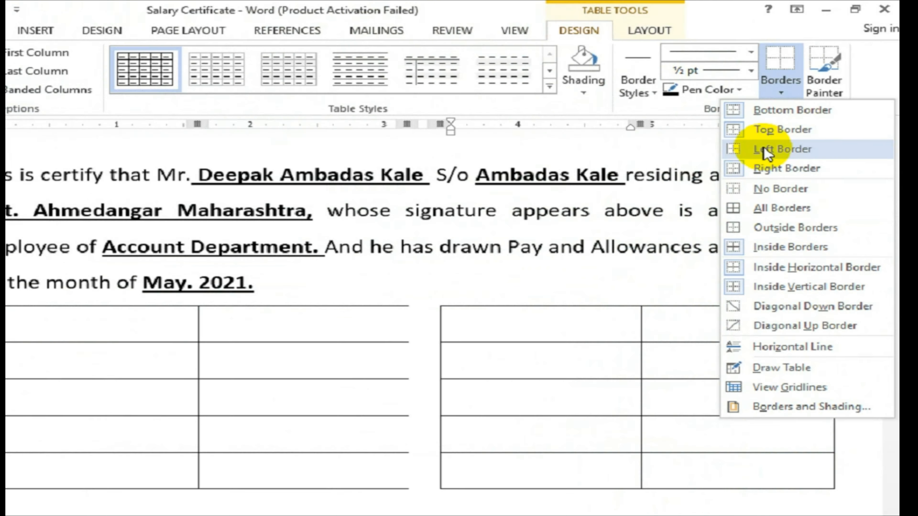
pyautogui.click(663, 261)
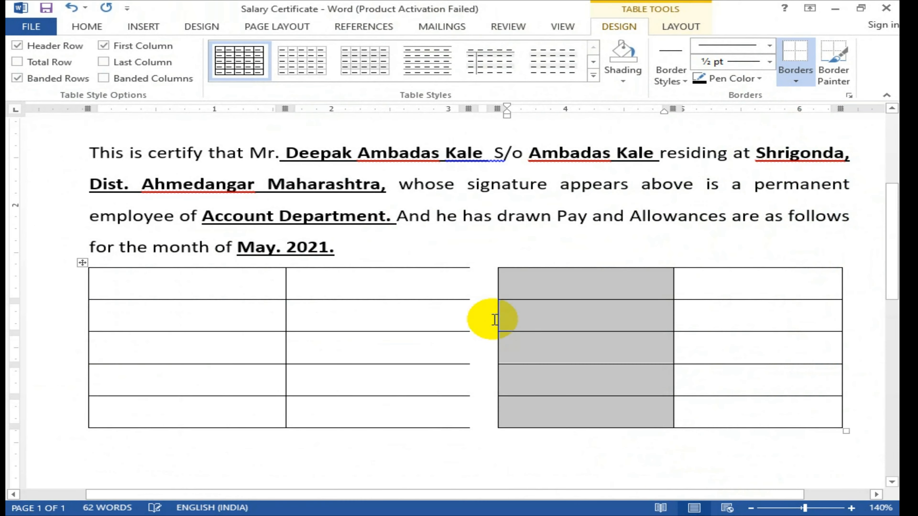
pyautogui.moveTo(384, 276); pyautogui.dragTo(404, 411)
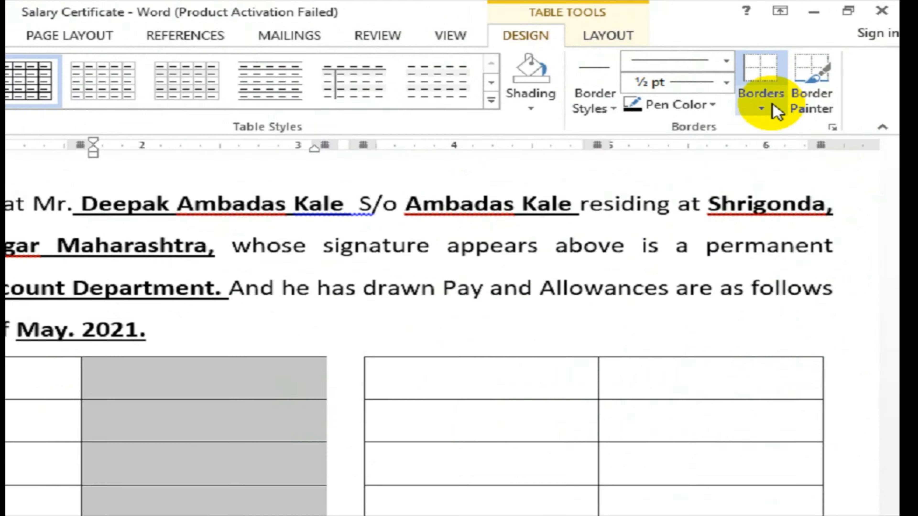
pyautogui.click(803, 79)
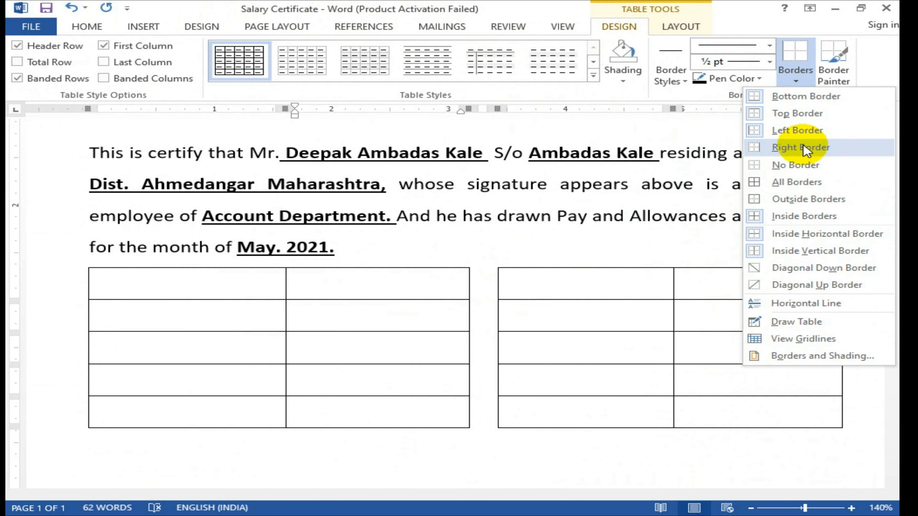
pyautogui.click(710, 295)
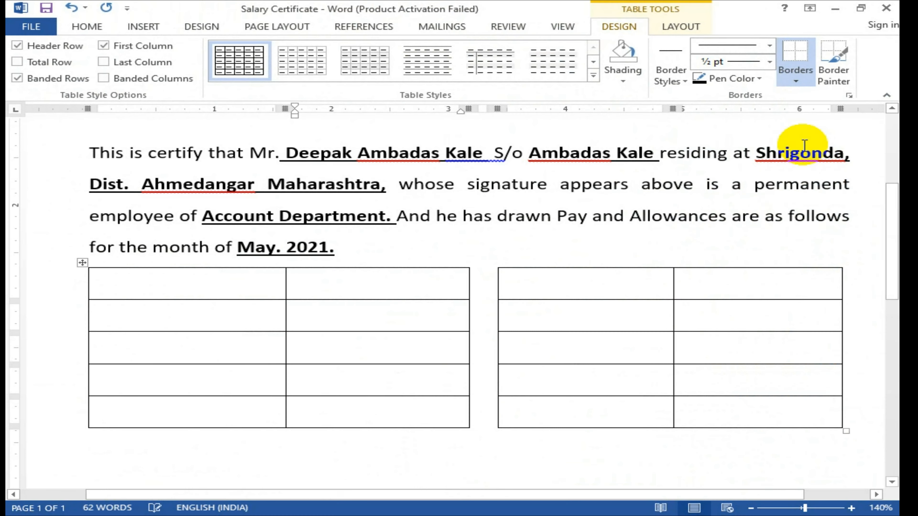
pyautogui.click(535, 290)
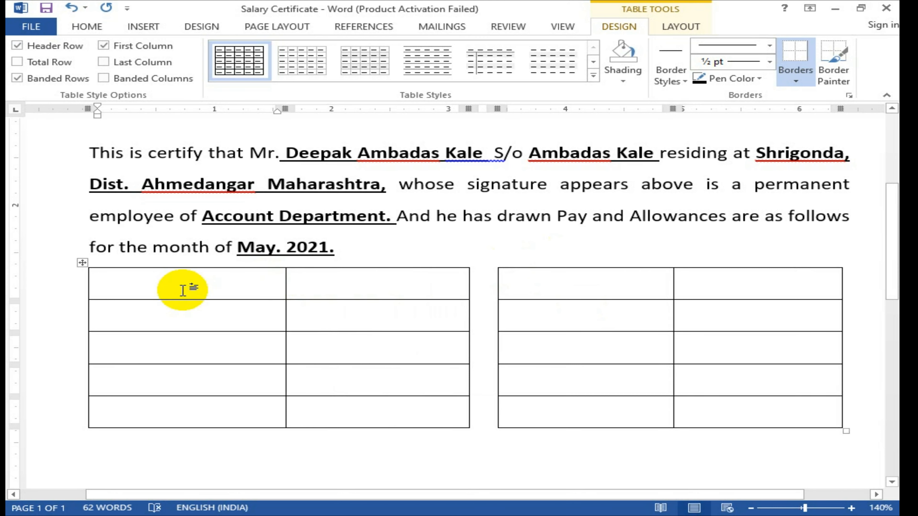
# Step: Merge the left table's two top-row cells into one header cell with centred alignment
pyautogui.moveTo(186, 286); pyautogui.dragTo(295, 288)
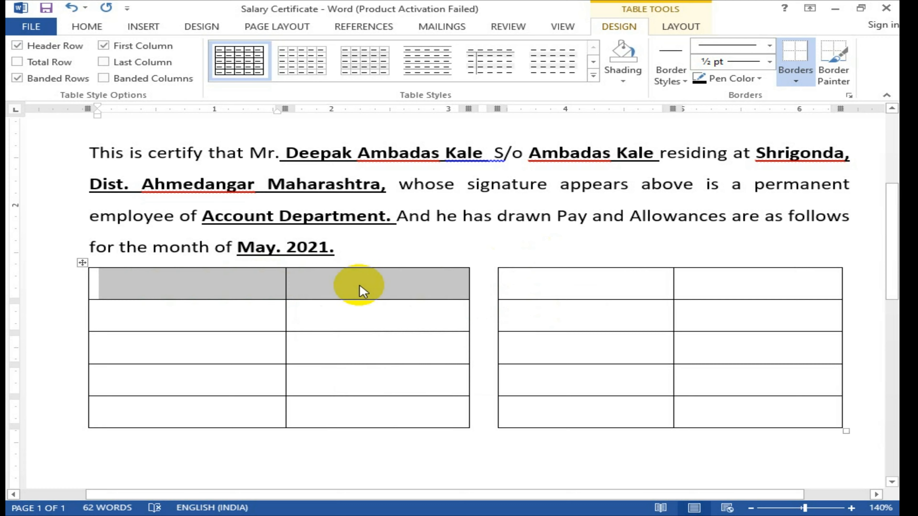
pyautogui.moveTo(221, 289); pyautogui.dragTo(311, 286)
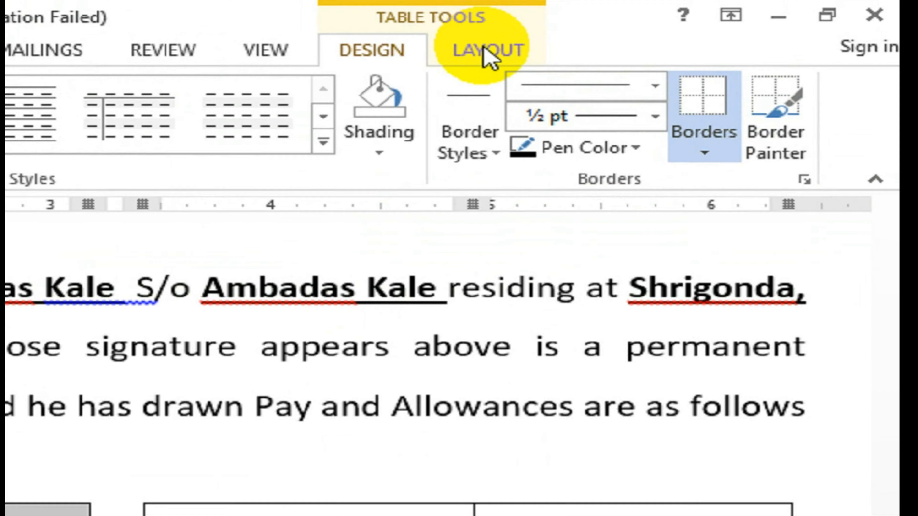
pyautogui.click(680, 27)
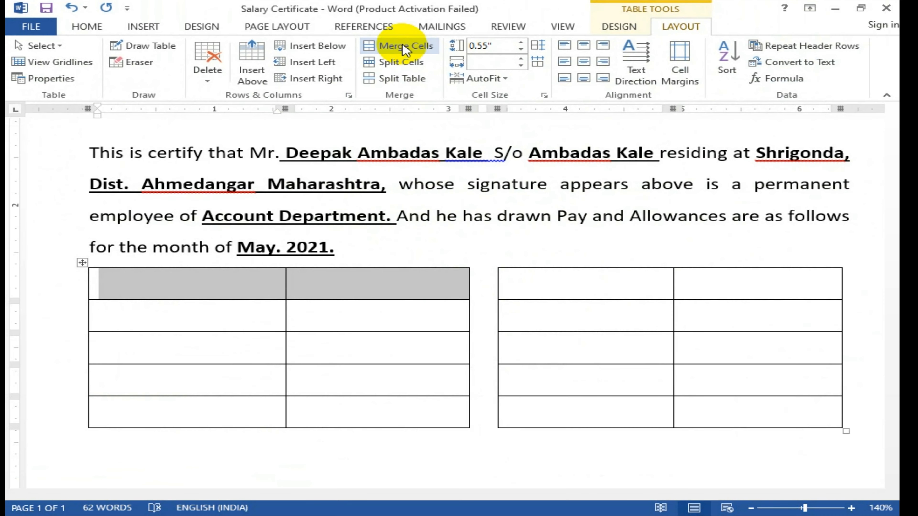
pyautogui.click(408, 54)
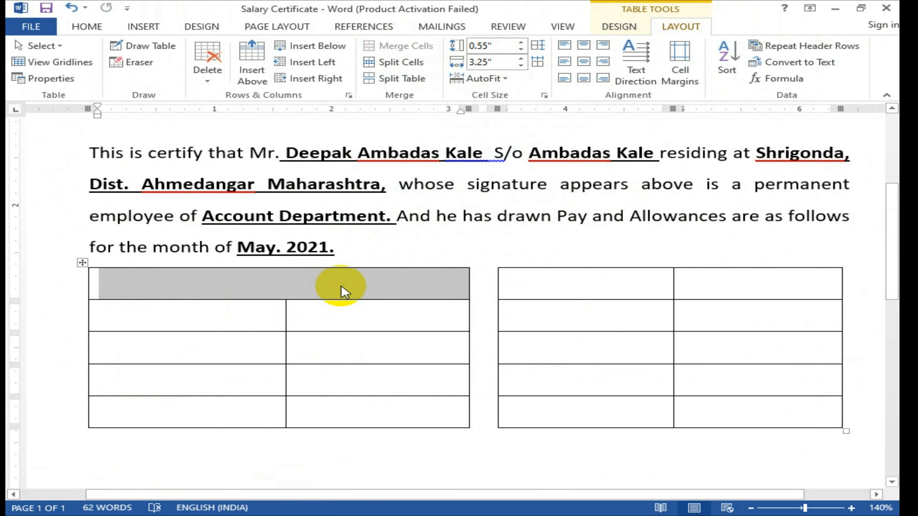
pyautogui.click(302, 287)
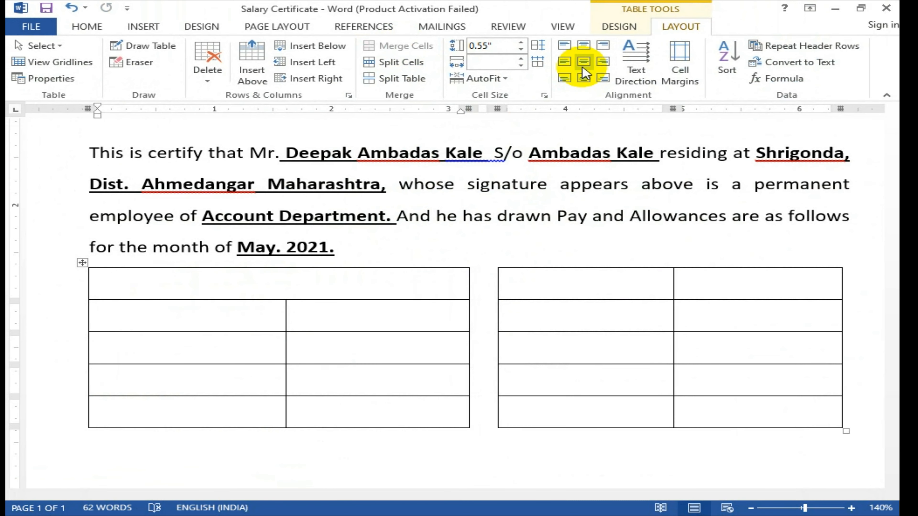
pyautogui.click(583, 64)
pyautogui.click(305, 287)
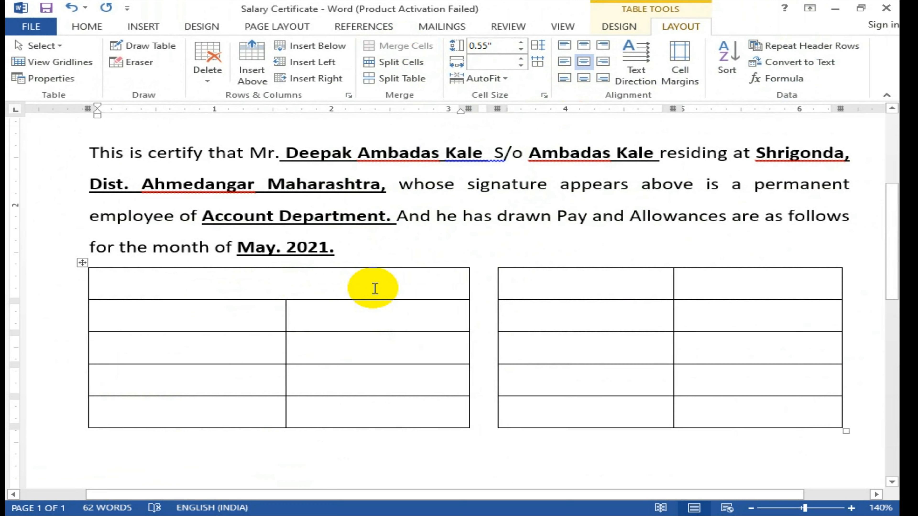
# Step: Type the heading 'GROSS SALARY (Rs.)' in the left table's merged header cell
pyautogui.write('g')
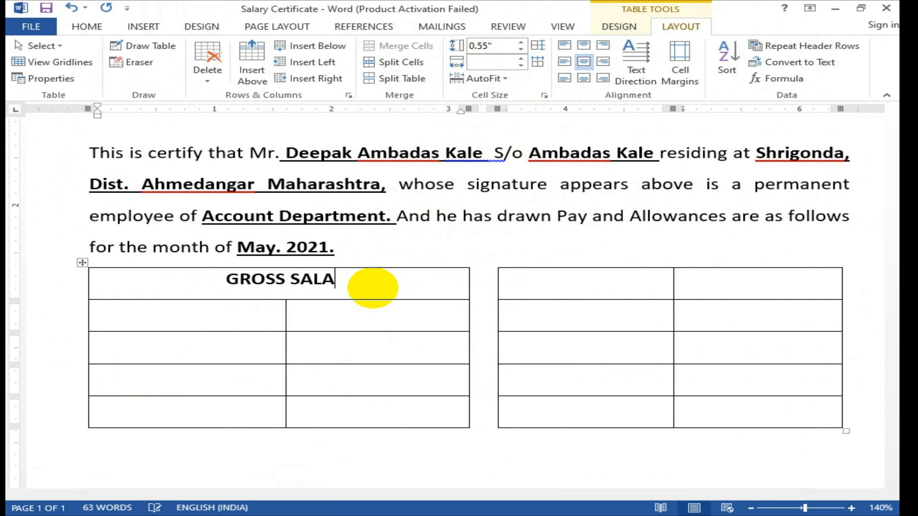
pyautogui.write('rs')
pyautogui.press('BackSpace')
pyautogui.press('BackSpace')
pyautogui.write('Rs/')
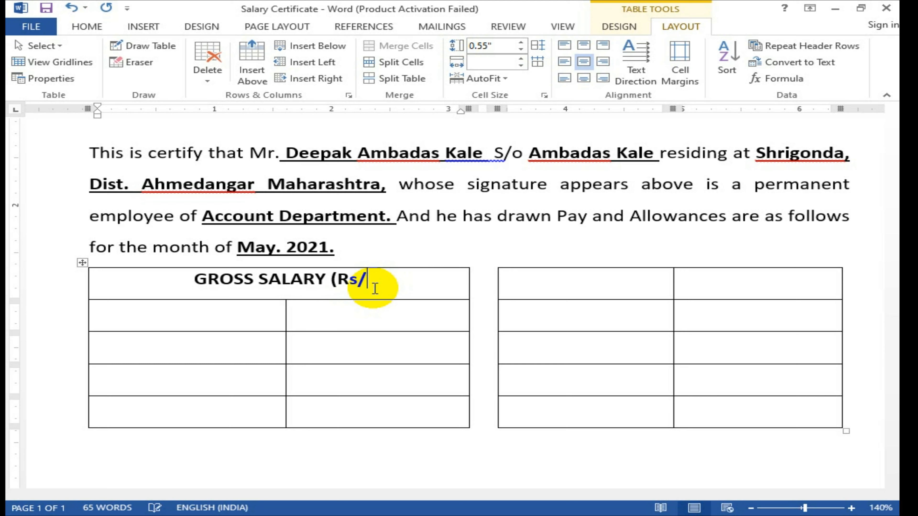
pyautogui.press('BackSpace')
pyautogui.press('BackSpace')
pyautogui.write('s.)')
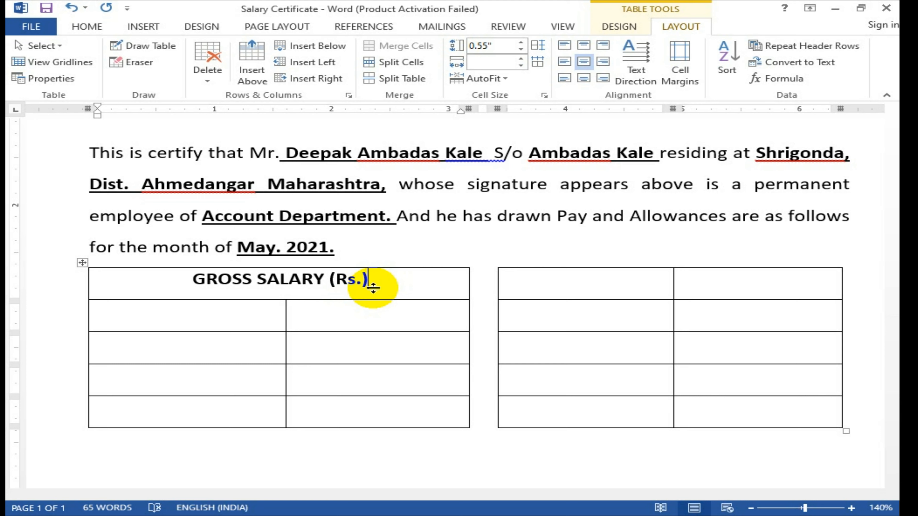
# Step: Merge the right table's top row and paste the same heading there, centred
pyautogui.moveTo(637, 287); pyautogui.dragTo(678, 287)
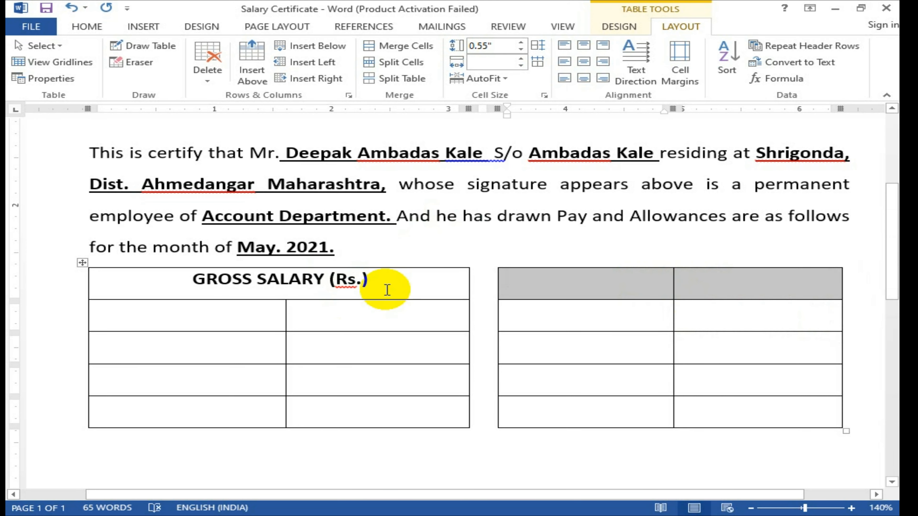
pyautogui.click(401, 46)
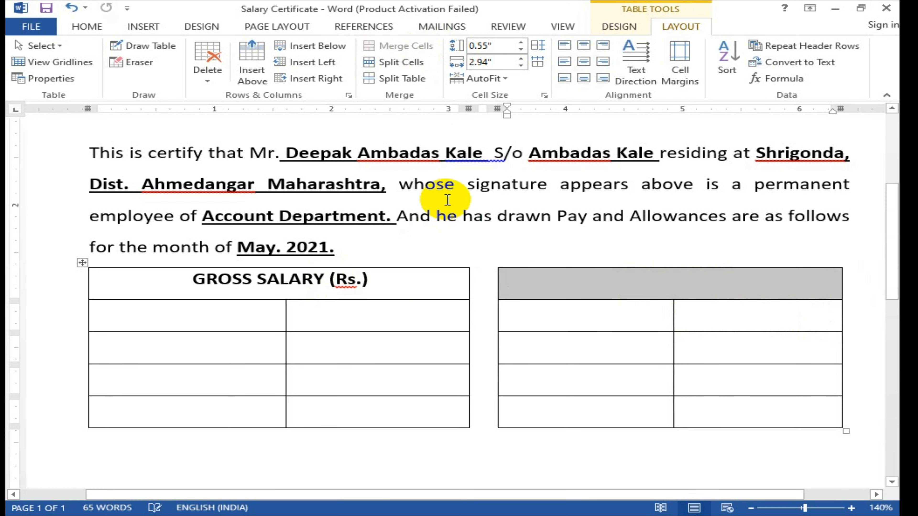
pyautogui.click(269, 283)
pyautogui.moveTo(196, 282); pyautogui.dragTo(360, 280)
pyautogui.hotkey('ctrl', 'c')
pyautogui.click(657, 281)
pyautogui.hotkey('ctrl', 'v')
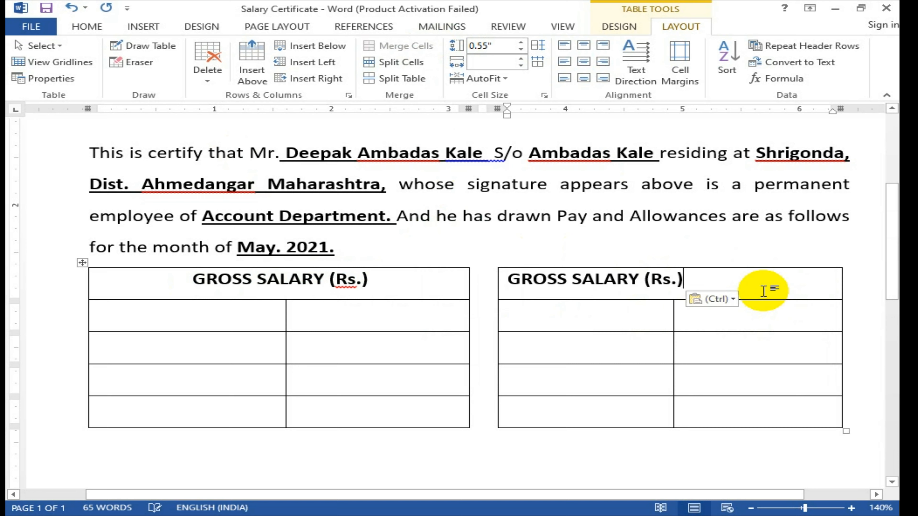
pyautogui.hotkey('ctrl', 'e')
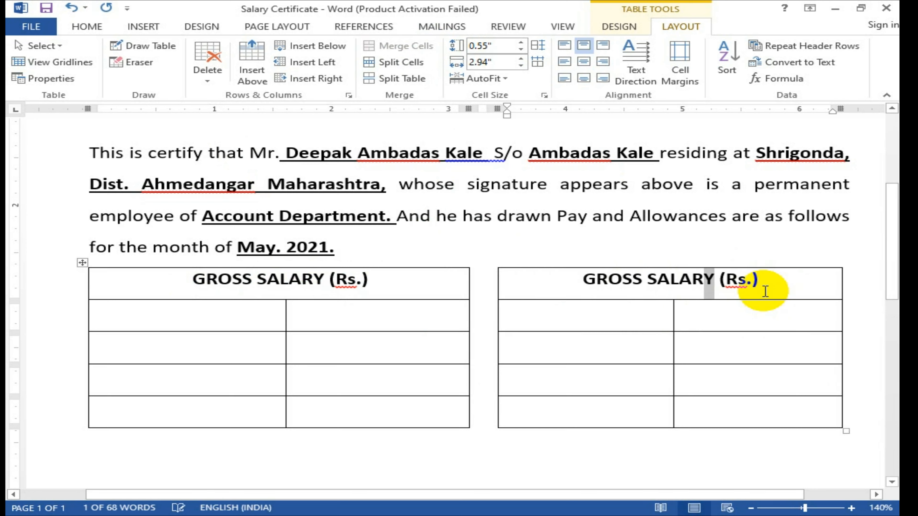
# Step: Replace 'GROSS SALARY' in the right header with 'Deductions', fixing the misspelling
pyautogui.hotkey('shift', 'Home')
pyautogui.write('D')
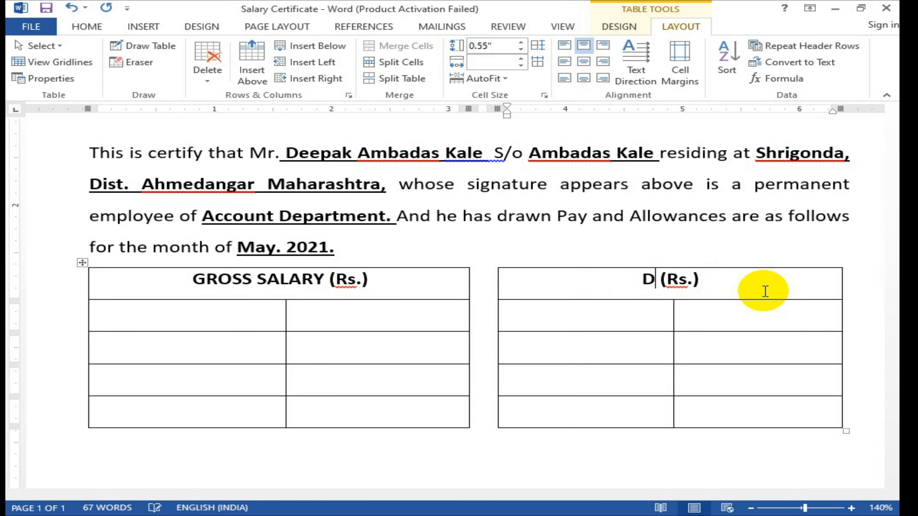
pyautogui.write('ation')
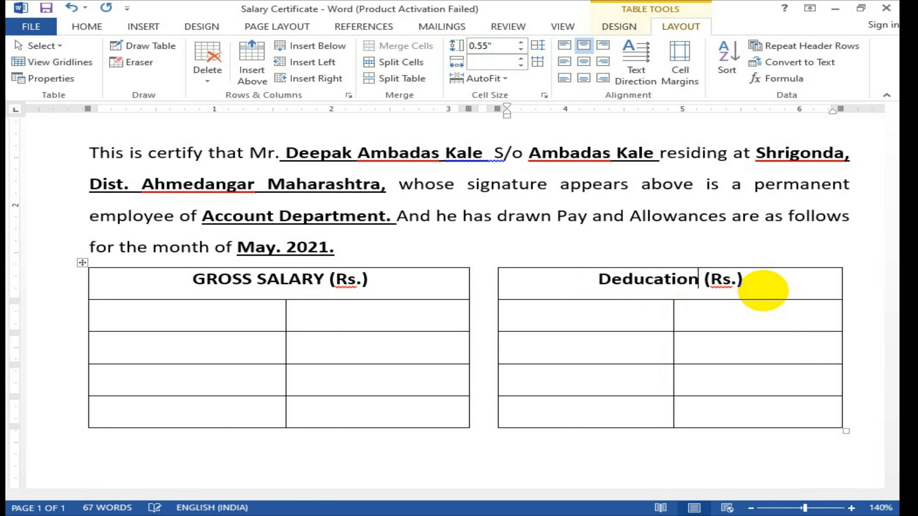
pyautogui.write('s')
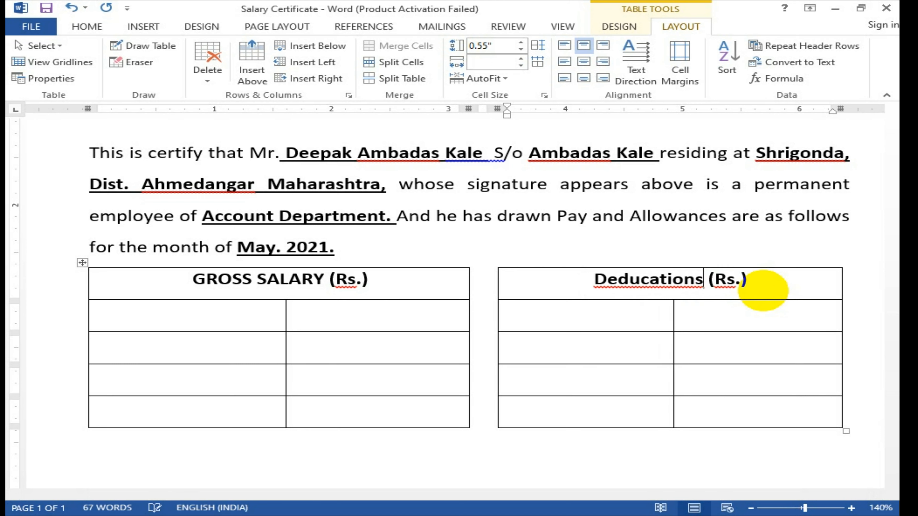
pyautogui.click(684, 280)
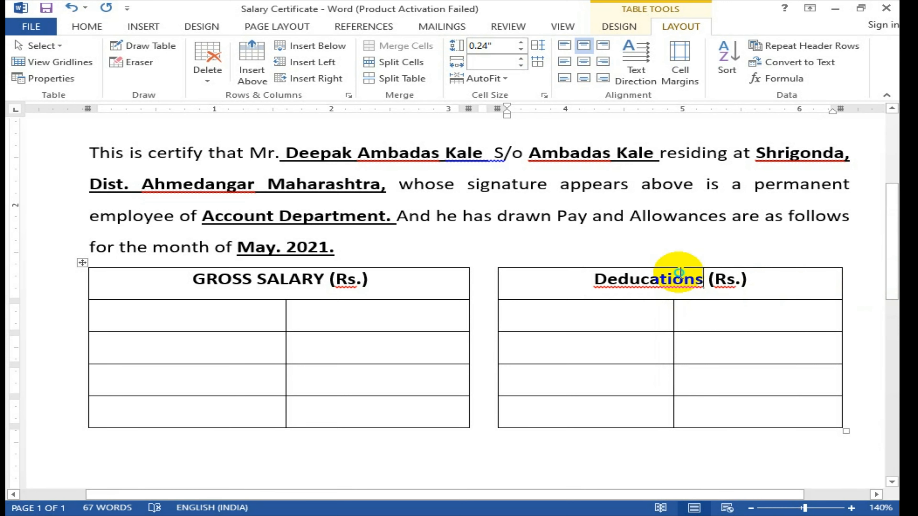
pyautogui.rightClick(684, 280)
pyautogui.click(759, 316)
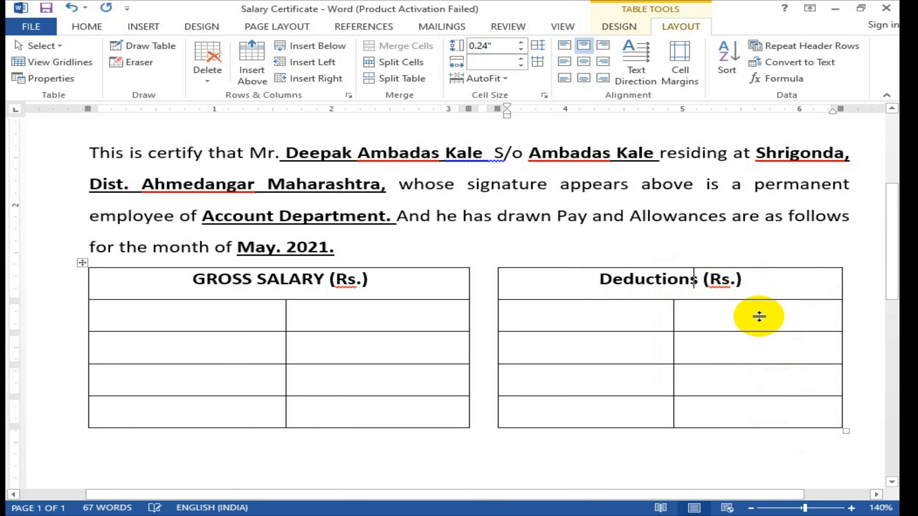
# Step: Change 'Deductions' to all capitals so the heading reads 'DEDUCTIONS (Rs.)'
pyautogui.moveTo(682, 297); pyautogui.dragTo(687, 296)
pyautogui.hotkey('shift', 'Left')
pyautogui.hotkey('shift', 'Left')
pyautogui.hotkey('shift', 'Left')
pyautogui.hotkey('shift', 'Left')
pyautogui.hotkey('shift', 'Left')
pyautogui.hotkey('shift', 'Left')
pyautogui.hotkey('shift', 'Left')
pyautogui.hotkey('shift', 'Left')
pyautogui.hotkey('shift', 'Left')
pyautogui.hotkey('shift', 'Left')
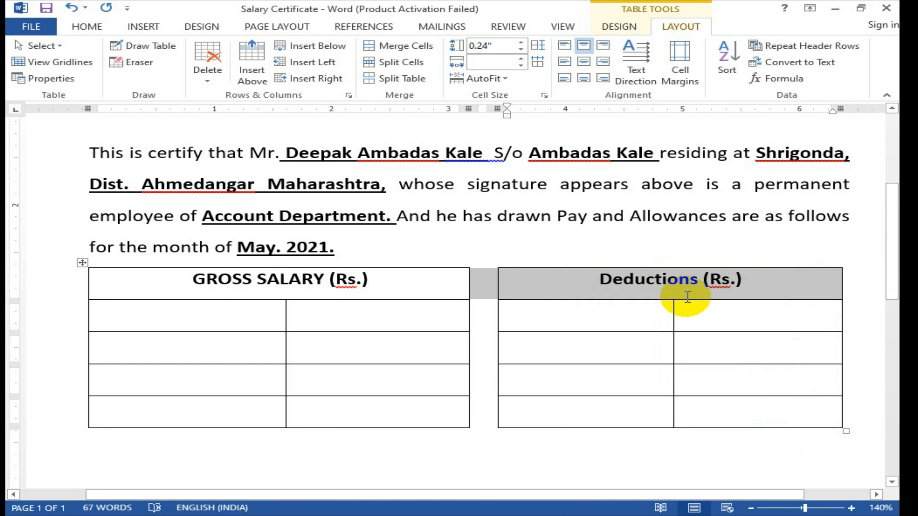
pyautogui.hotkey('shift', 'Right')
pyautogui.hotkey('shift', 'Right')
pyautogui.hotkey('shift', 'Right')
pyautogui.hotkey('shift', 'Left')
pyautogui.hotkey('shift', 'Left')
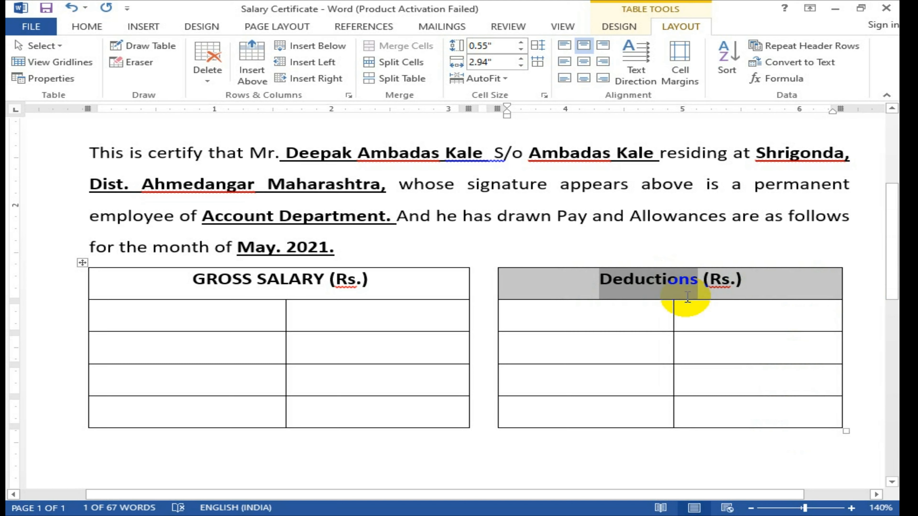
pyautogui.hotkey('shift', 'F3')
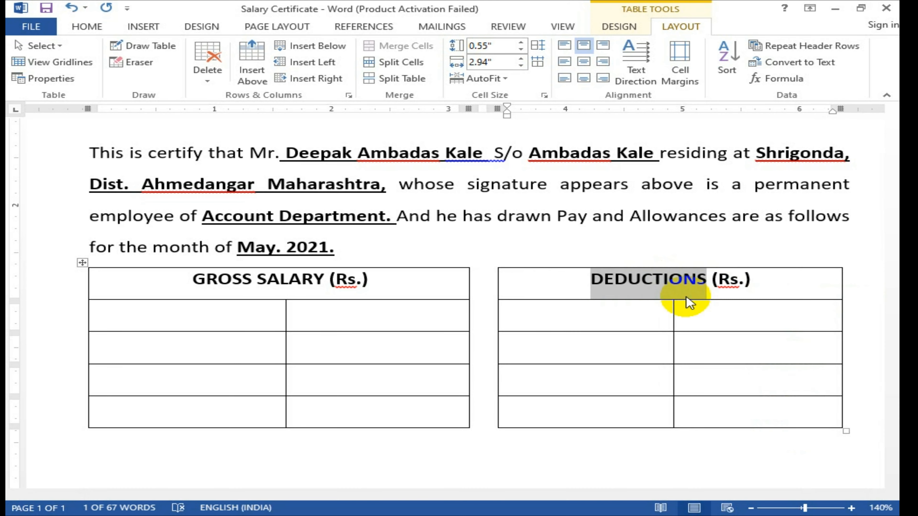
pyautogui.click(186, 320)
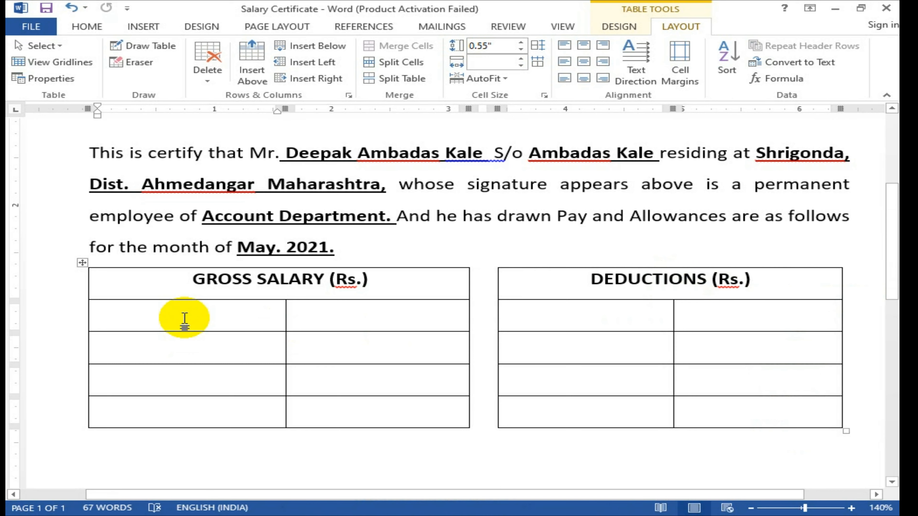
# Step: Label the gross salary rows Basic Pay, DA, HRA and Medical Allowance
pyautogui.write('bAS')
pyautogui.press('BackSpace')
pyautogui.press('BackSpace')
pyautogui.press('BackSpace')
pyautogui.write('Ba')
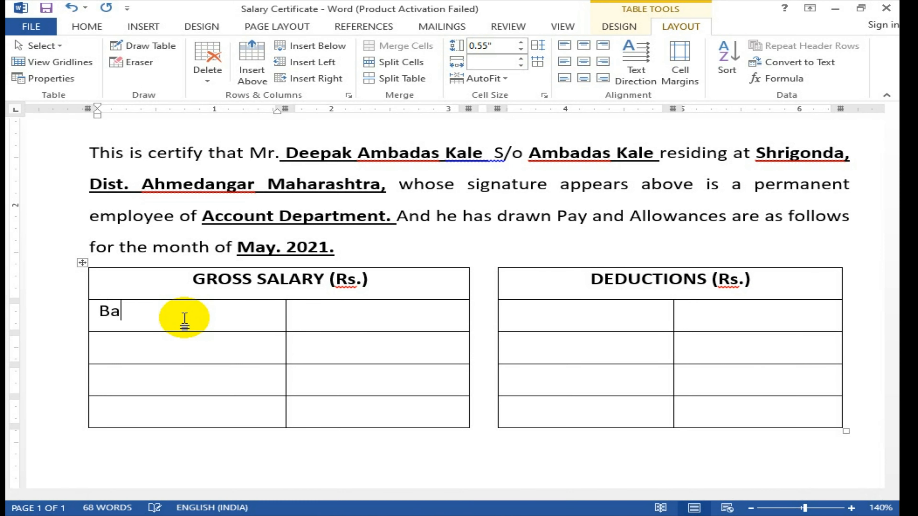
pyautogui.write('sic Pay')
pyautogui.press('Down')
pyautogui.write('DA')
pyautogui.press('Down')
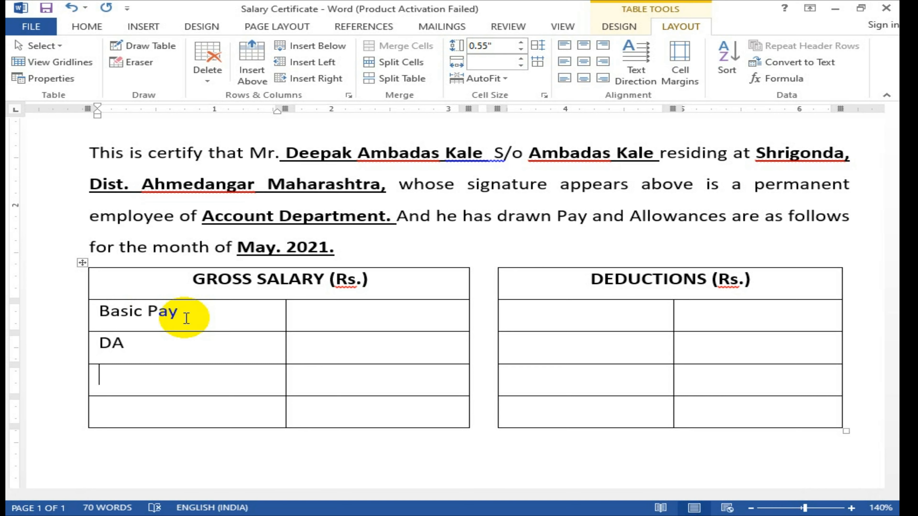
pyautogui.write('Hr')
pyautogui.press('BackSpace')
pyautogui.write('RA')
pyautogui.press('Down')
pyautogui.write('Me')
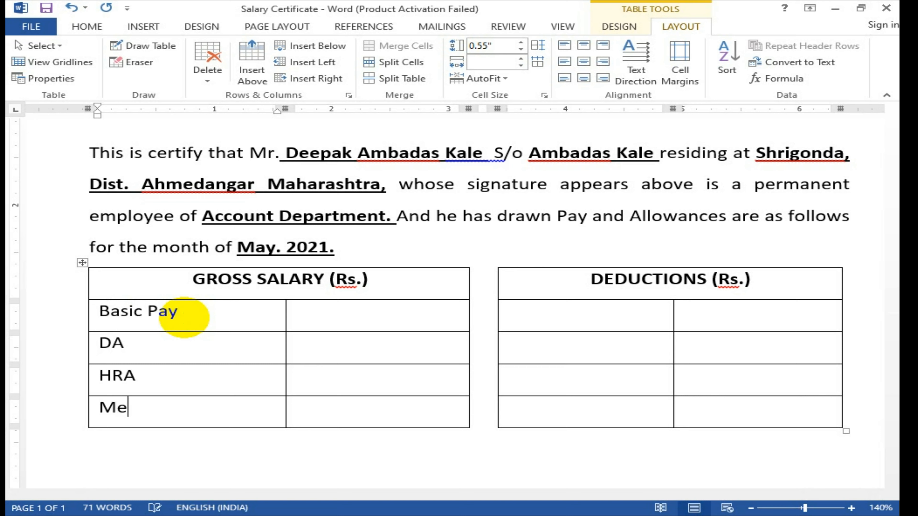
pyautogui.write('dical A')
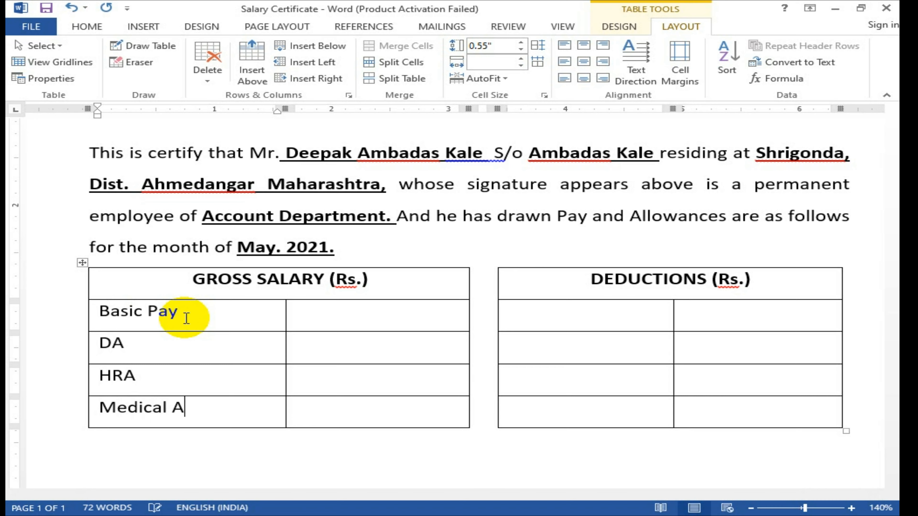
pyautogui.write('llowance')
# Step: Add an 'Other/ Misc.' row and a bold 'Goss Salary (1)' total label
pyautogui.press('Tab')
pyautogui.press('Tab')
pyautogui.press('Tab')
pyautogui.press('Tab')
pyautogui.press('Tab')
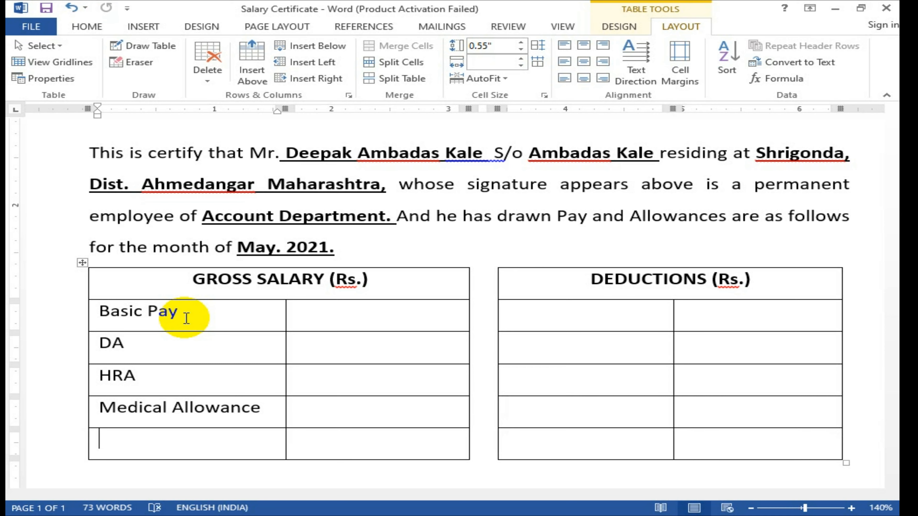
pyautogui.write('Other/ Misc.')
pyautogui.press('Tab')
pyautogui.press('Tab')
pyautogui.press('Tab')
pyautogui.press('Tab')
pyautogui.press('Tab')
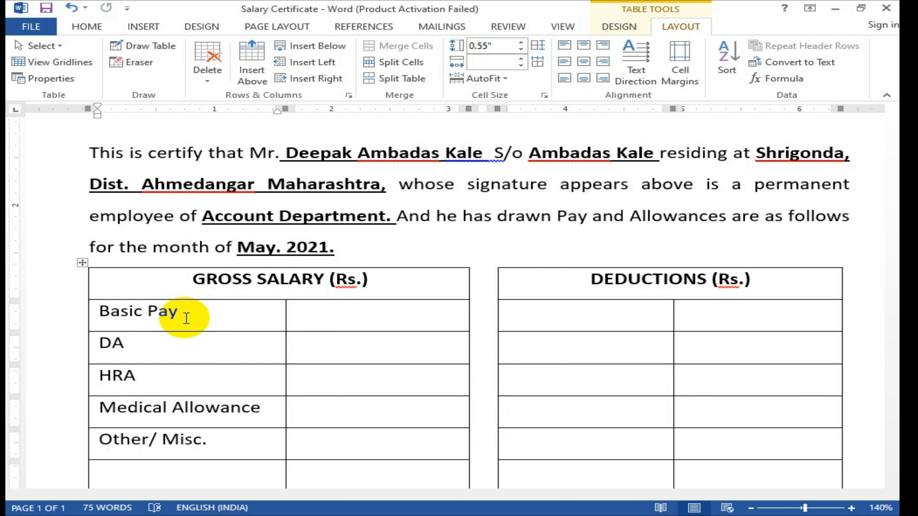
pyautogui.write('Goss Sala')
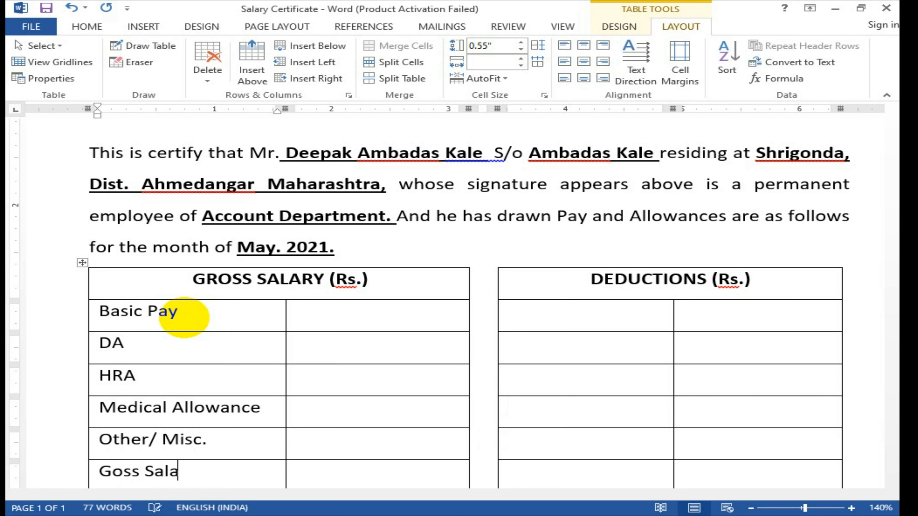
pyautogui.write('ry (1')
pyautogui.write('_')
pyautogui.hotkey('shift', 'Home')
pyautogui.hotkey('ctrl', 'b')
pyautogui.press('End')
pyautogui.press('BackSpace')
pyautogui.write(')')
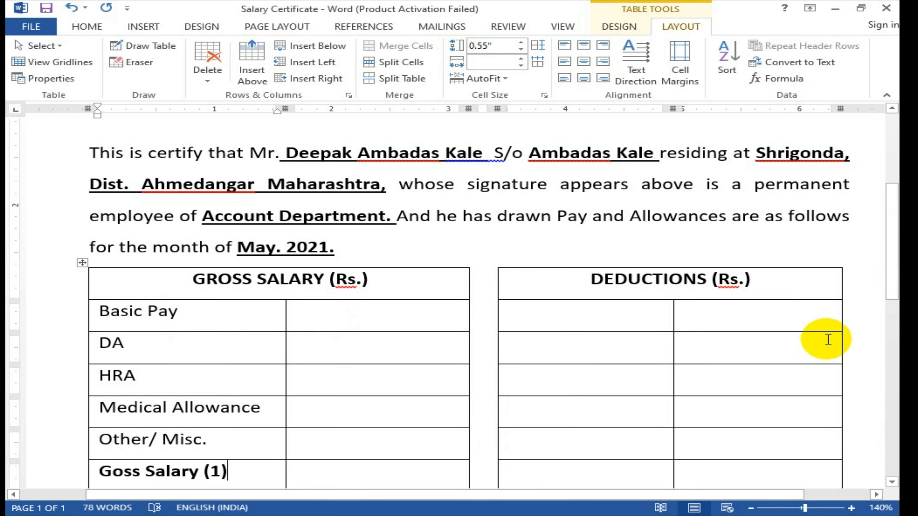
pyautogui.scroll(-2, 778, 338)
pyautogui.click(194, 270)
pyautogui.moveTo(194, 270); pyautogui.dragTo(204, 396)
# Step: Label the first deduction rows EPF, Insurance and Home Loan, correcting 'Insureance'
pyautogui.click(598, 278)
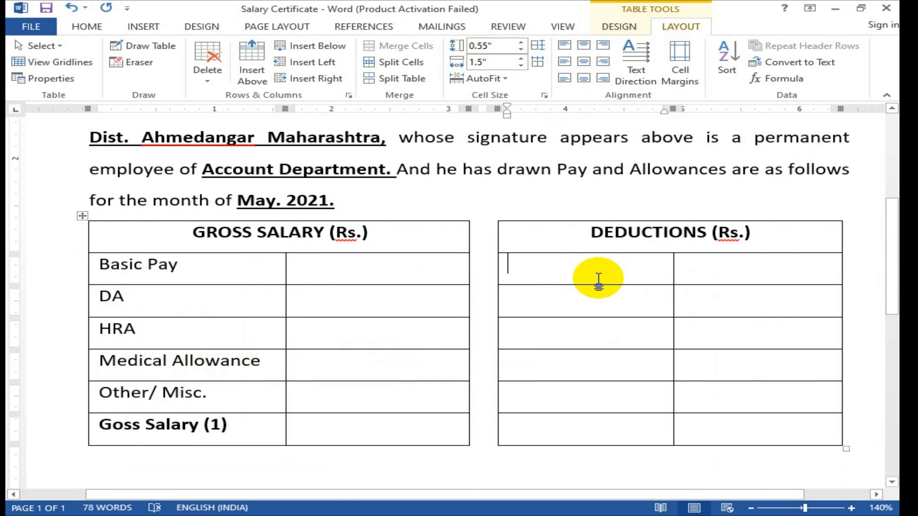
pyautogui.write('EPF')
pyautogui.press('Down')
pyautogui.write('Insure')
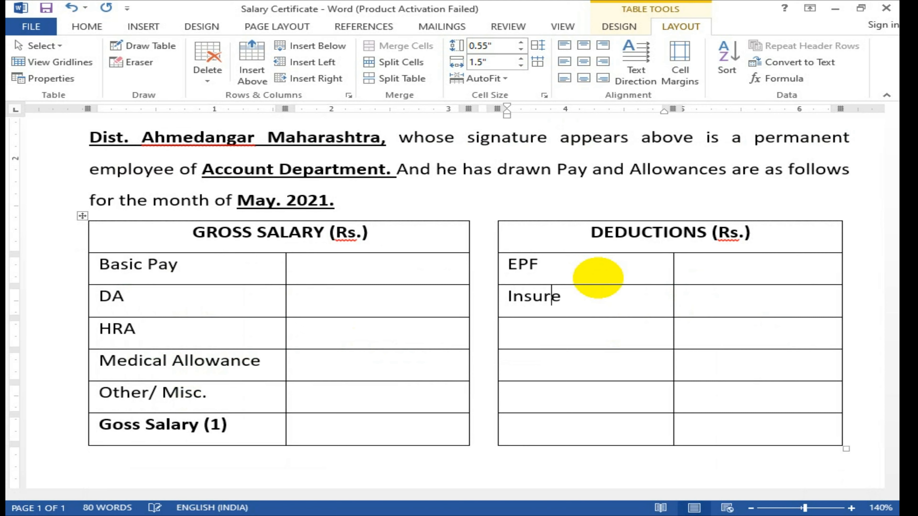
pyautogui.write('ance')
pyautogui.press('Down')
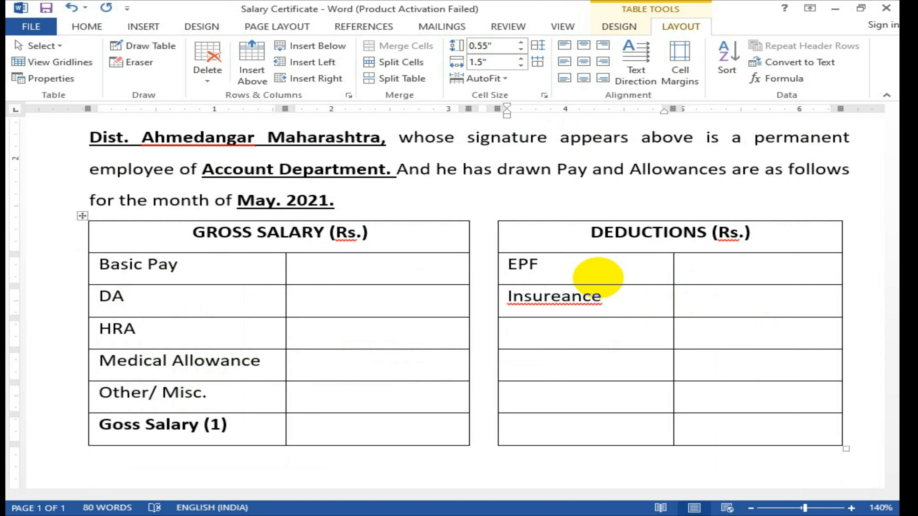
pyautogui.write('HOn')
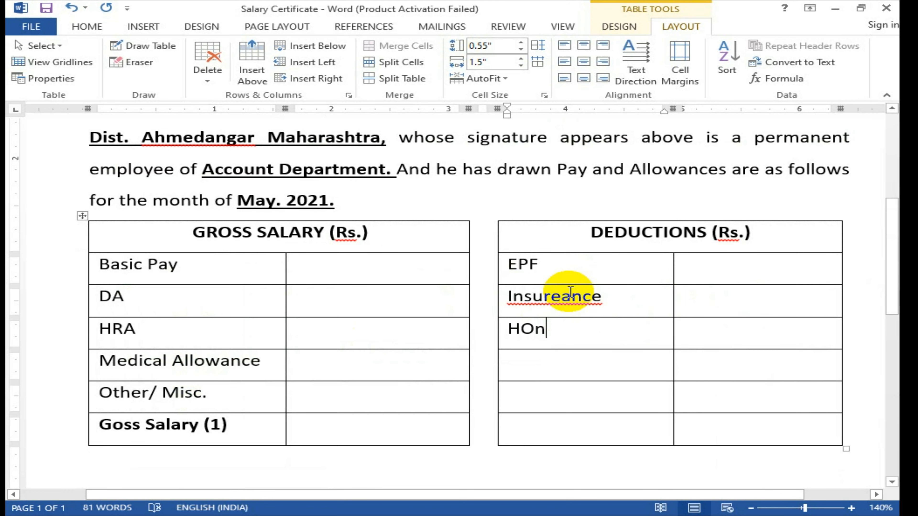
pyautogui.rightClick(565, 295)
pyautogui.click(644, 314)
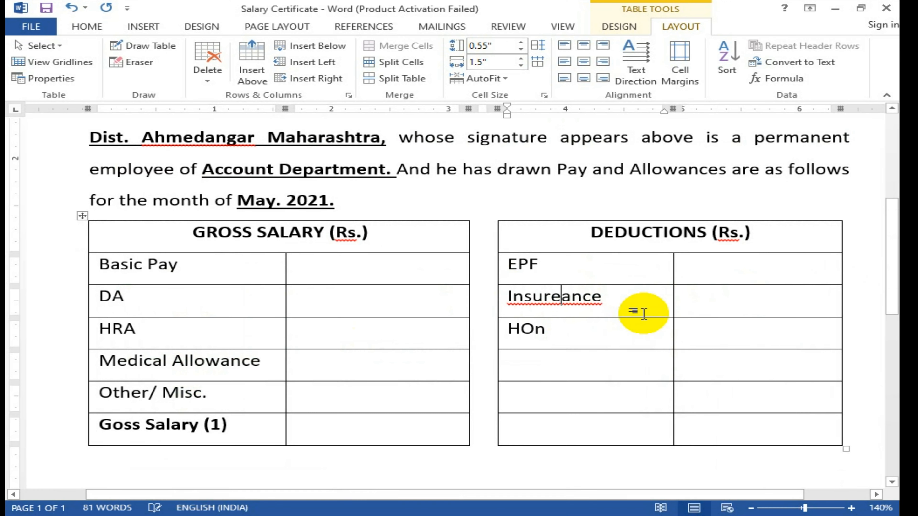
pyautogui.press('BackSpace')
pyautogui.press('BackSpace')
pyautogui.write('om')
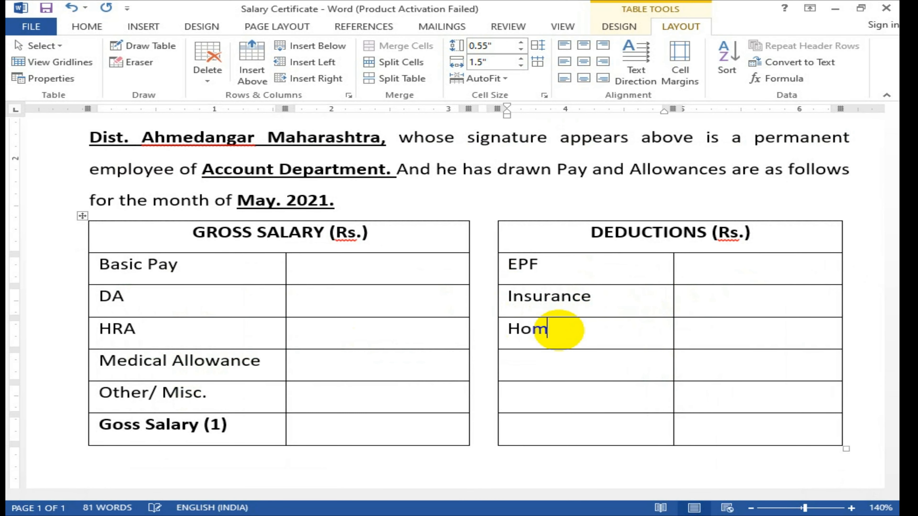
pyautogui.write('e Loan')
# Step: Add the LIC, 'Other / Misc' and 'Total Duduction (2)' deduction labels
pyautogui.press('Down')
pyautogui.write('LIC')
pyautogui.press('Down')
pyautogui.write('Other / <o')
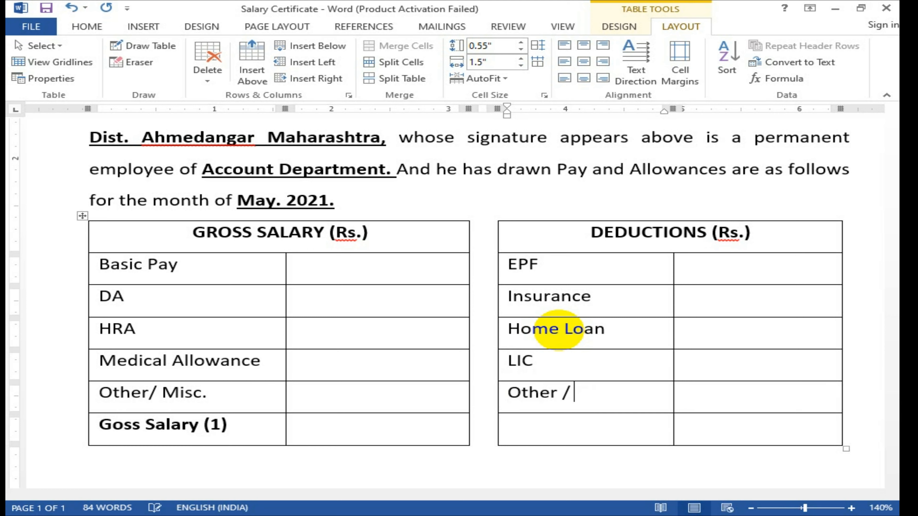
pyautogui.press('BackSpace')
pyautogui.press('BackSpace')
pyautogui.write('m')
pyautogui.press('BackSpace')
pyautogui.write('Misc')
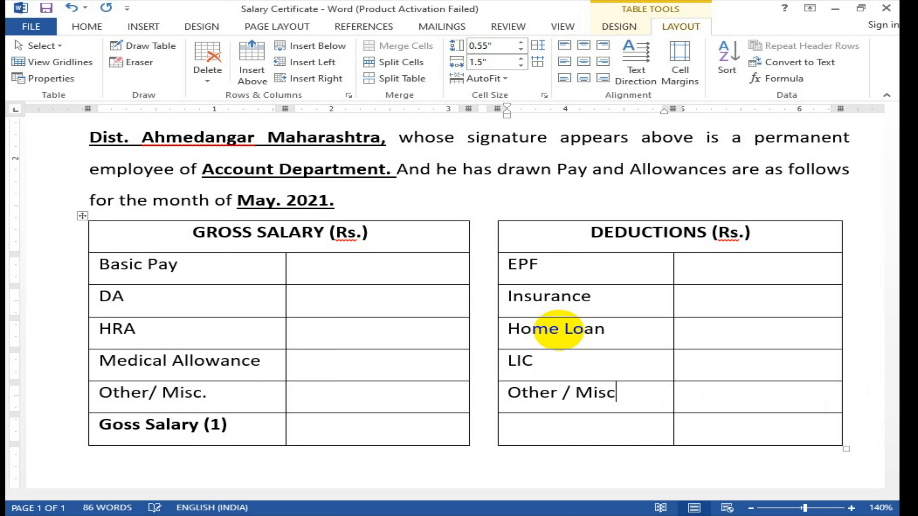
pyautogui.press('Tab')
pyautogui.press('Tab')
pyautogui.press('Tab')
pyautogui.press('Tab')
pyautogui.press('Tab')
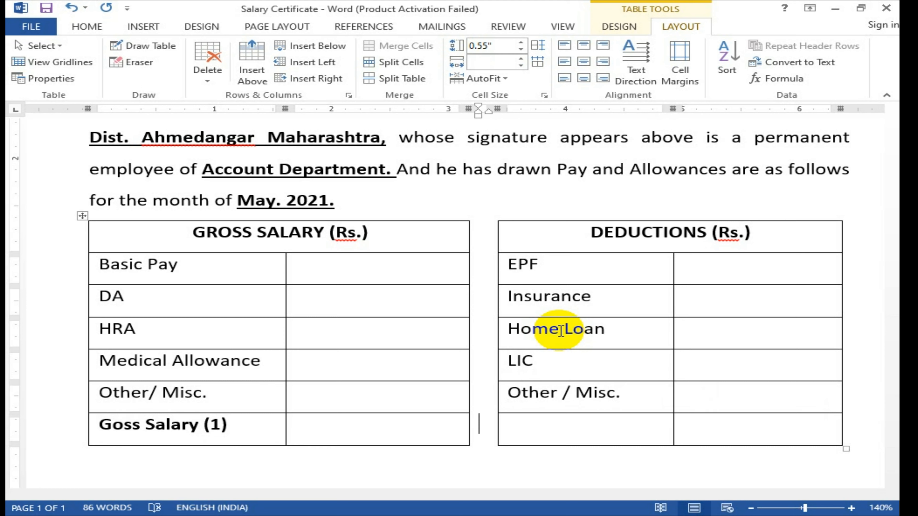
pyautogui.write('To')
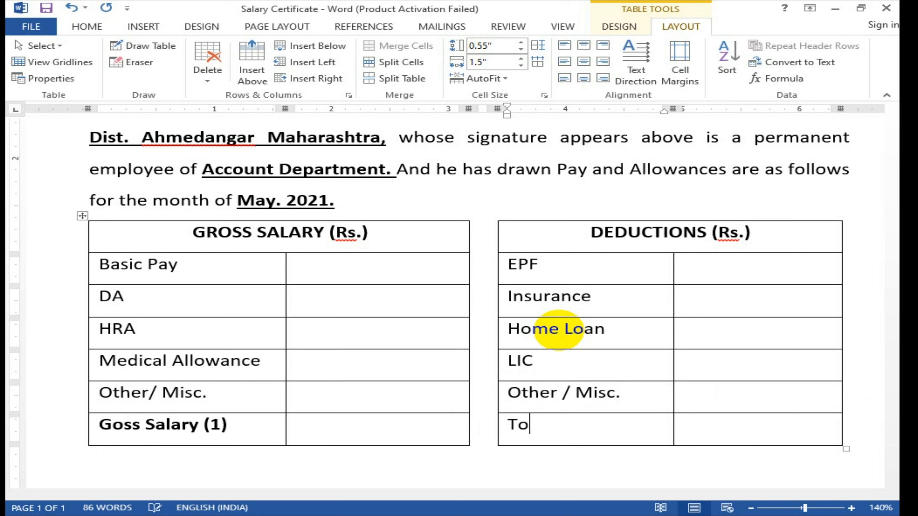
pyautogui.write('tal Duduction')
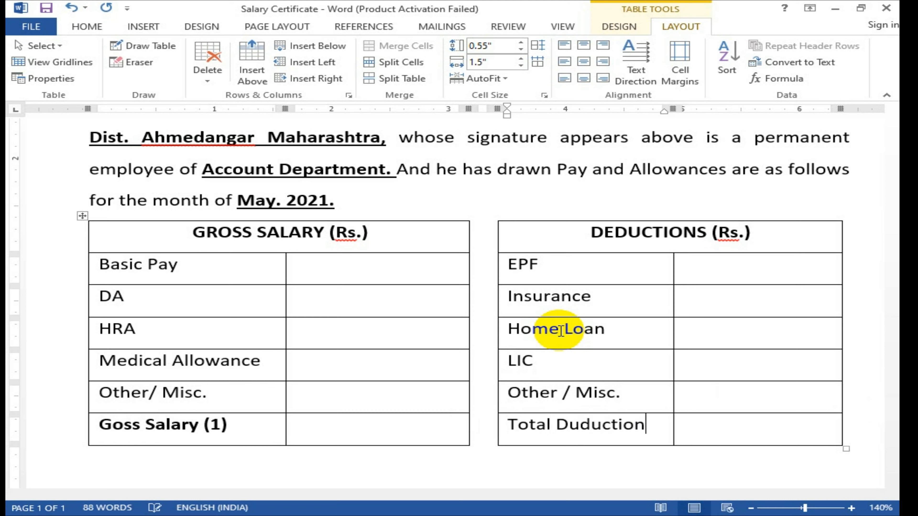
pyautogui.write(' (2)')
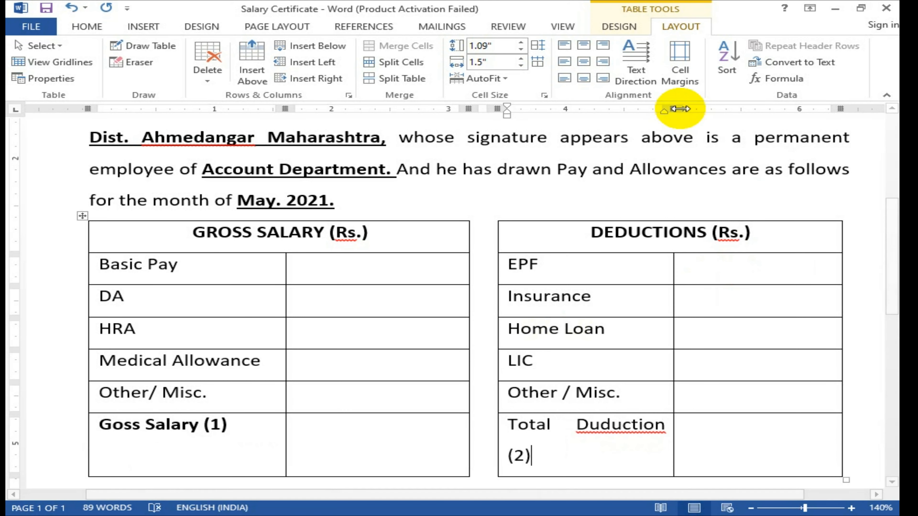
# Step: Widen the Deductions label column and adjust that table's right edge
pyautogui.moveTo(679, 108); pyautogui.dragTo(685, 108)
pyautogui.moveTo(855, 108); pyautogui.dragTo(850, 108)
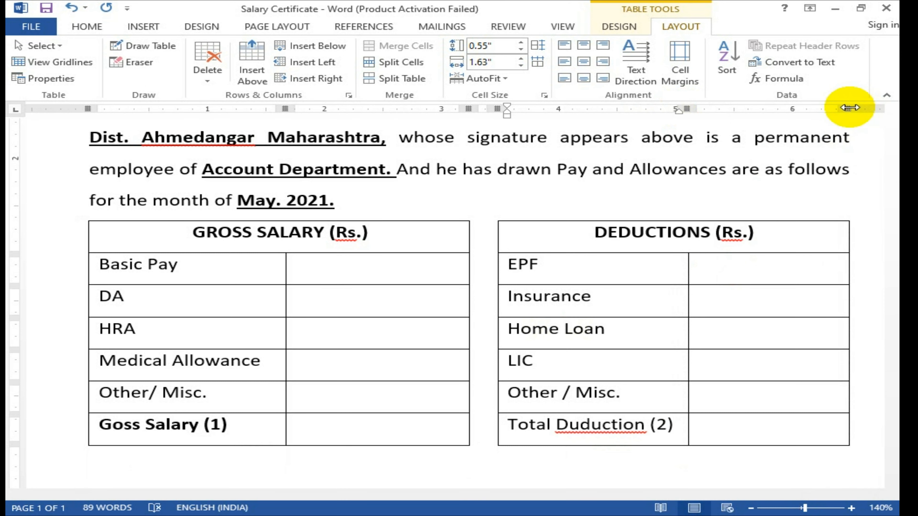
pyautogui.click(379, 272)
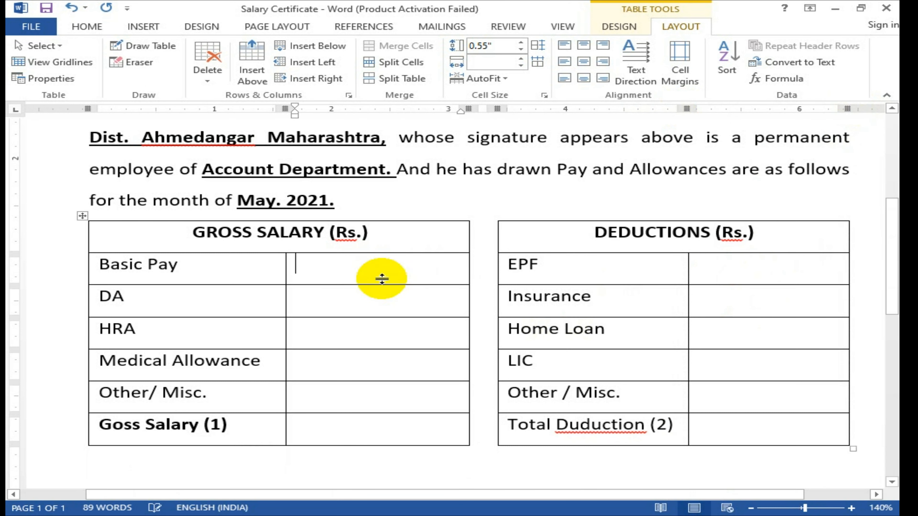
pyautogui.click(366, 427)
pyautogui.scroll(-2, 366, 425)
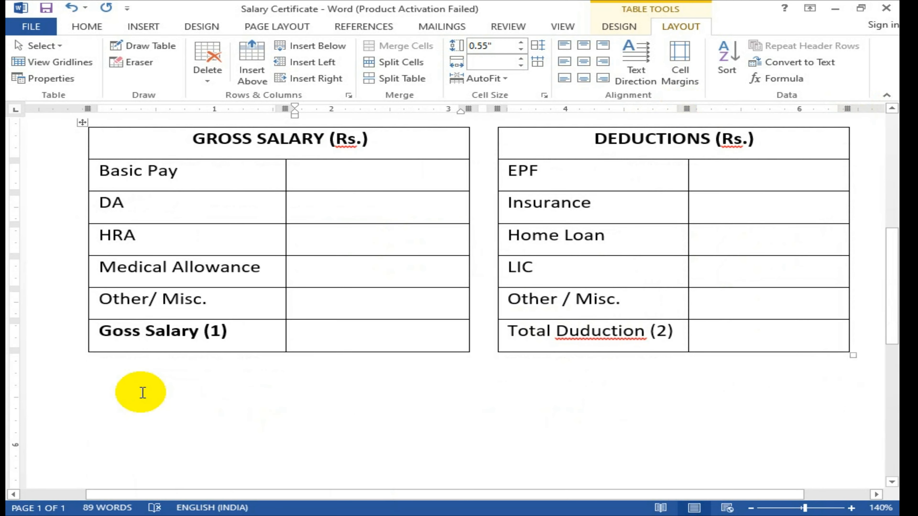
pyautogui.click(139, 389)
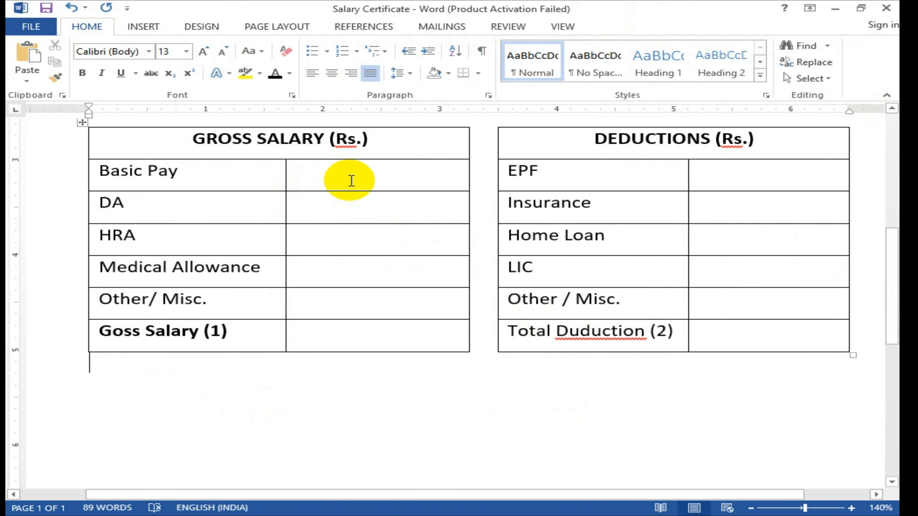
# Step: Right-align the amount cells of both the Gross Salary and Deductions tables
pyautogui.moveTo(351, 181); pyautogui.dragTo(359, 301)
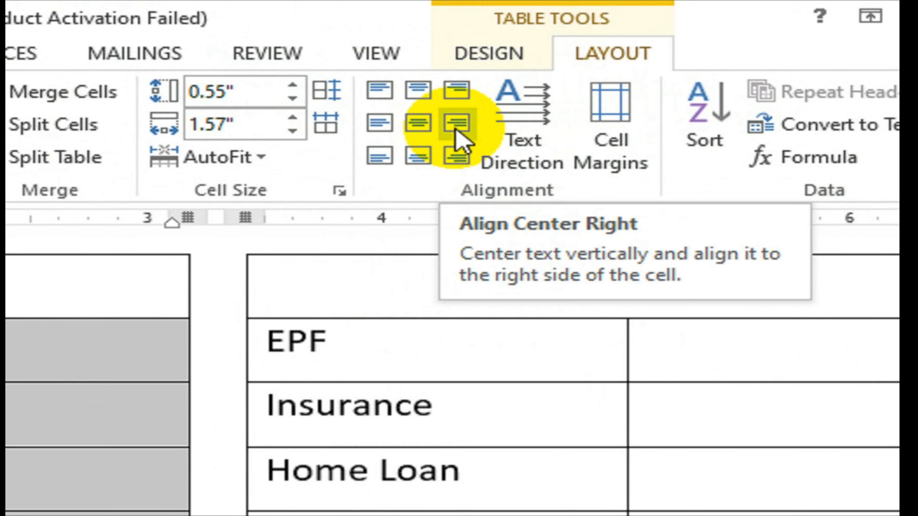
pyautogui.click(458, 135)
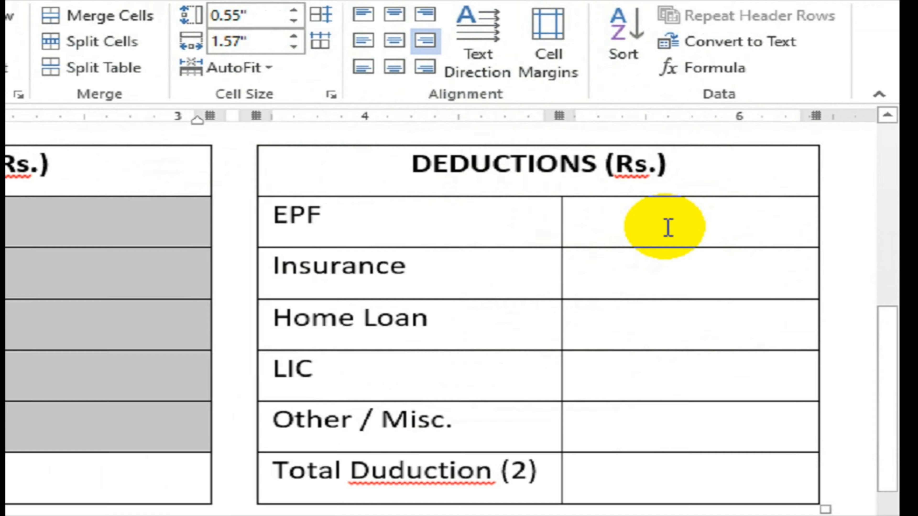
pyautogui.click(754, 179)
pyautogui.moveTo(609, 258); pyautogui.dragTo(600, 486)
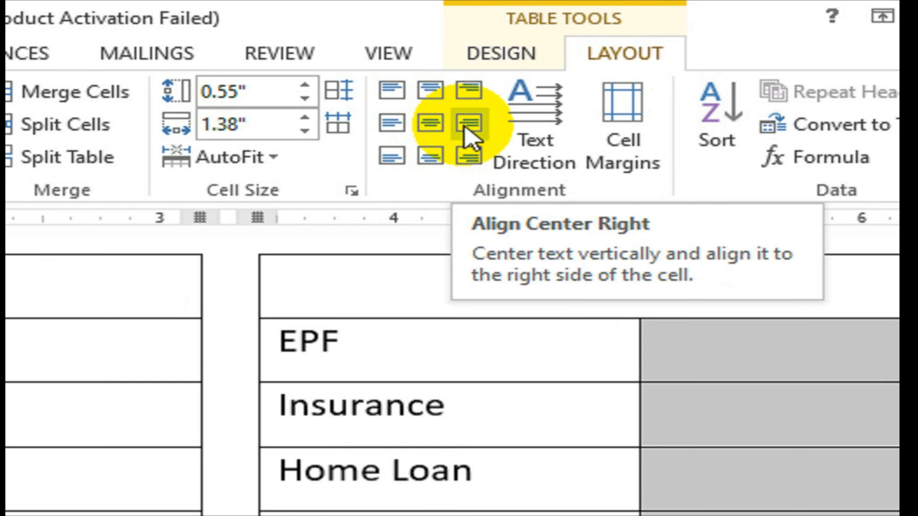
pyautogui.click(486, 133)
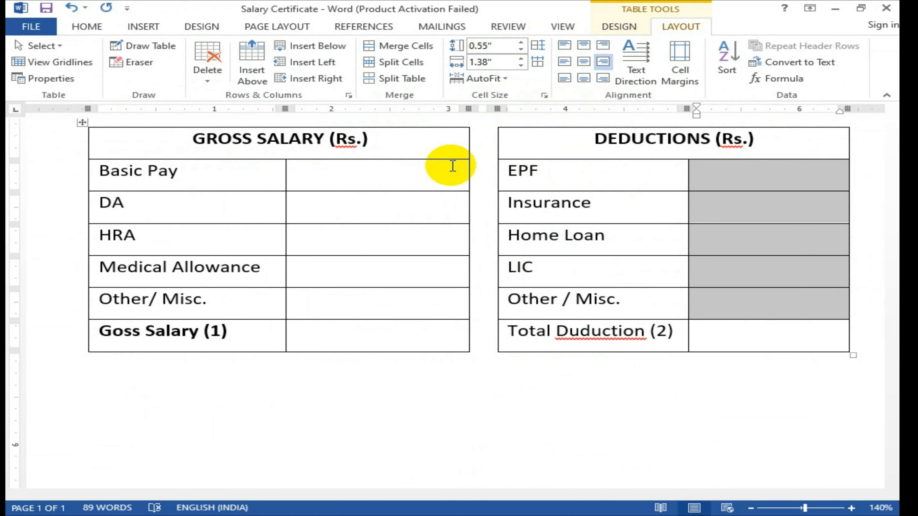
pyautogui.click(351, 174)
# Step: Enter the Basic Pay, DA and HRA amounts as 25,200, 27,300 and 2500
pyautogui.write('20')
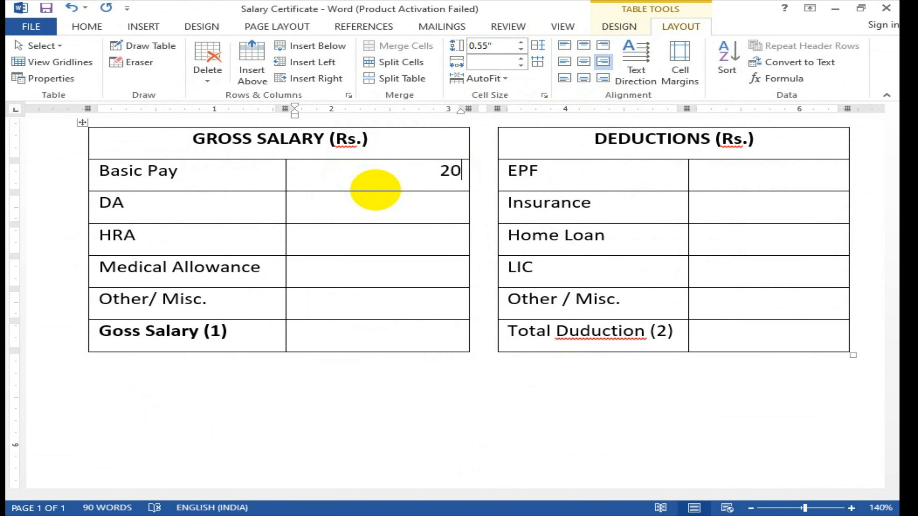
pyautogui.press('BackSpace')
pyautogui.write('520')
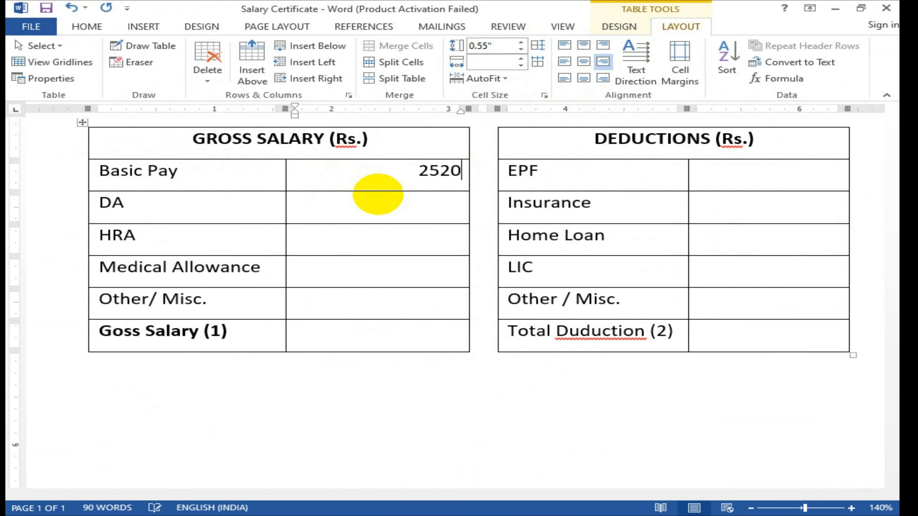
pyautogui.write('0,200')
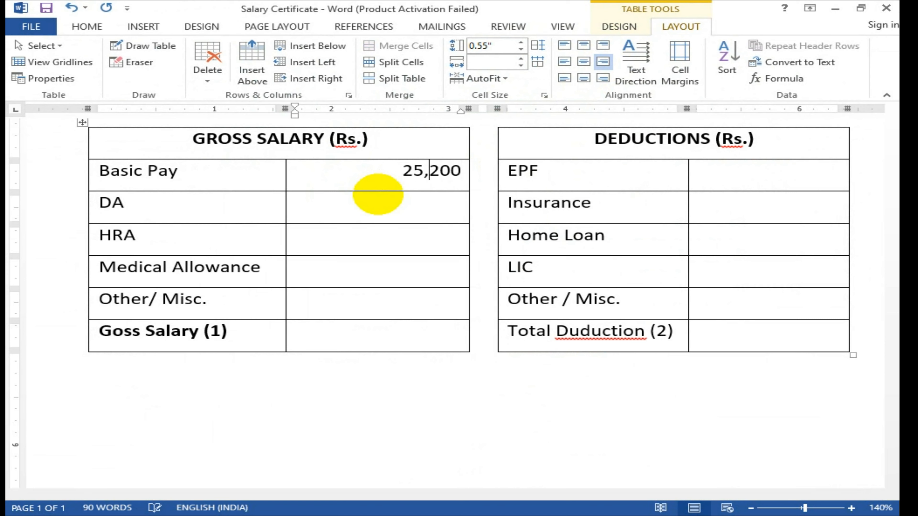
pyautogui.click(380, 195)
pyautogui.write('27,300')
pyautogui.press('Down')
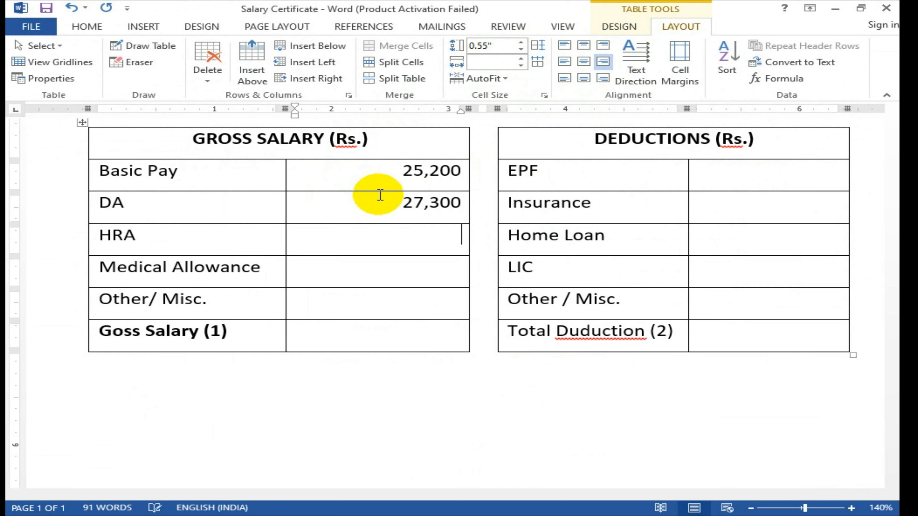
pyautogui.write('2500')
# Step: Remove the commas so Basic Pay and DA read 25200 and 27300
pyautogui.press('Left')
pyautogui.press('Left')
pyautogui.press('Left')
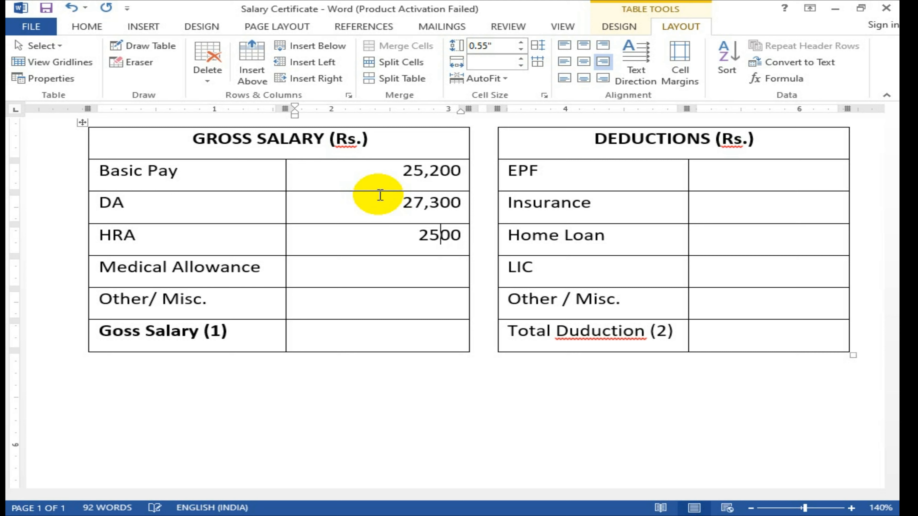
pyautogui.press('Up')
pyautogui.press('BackSpace')
pyautogui.press('Down')
pyautogui.press('BackSpace')
# Step: Enter 3200 for Medical Allowance and 500 for Other/ Misc
pyautogui.press('Down')
pyautogui.press('Down')
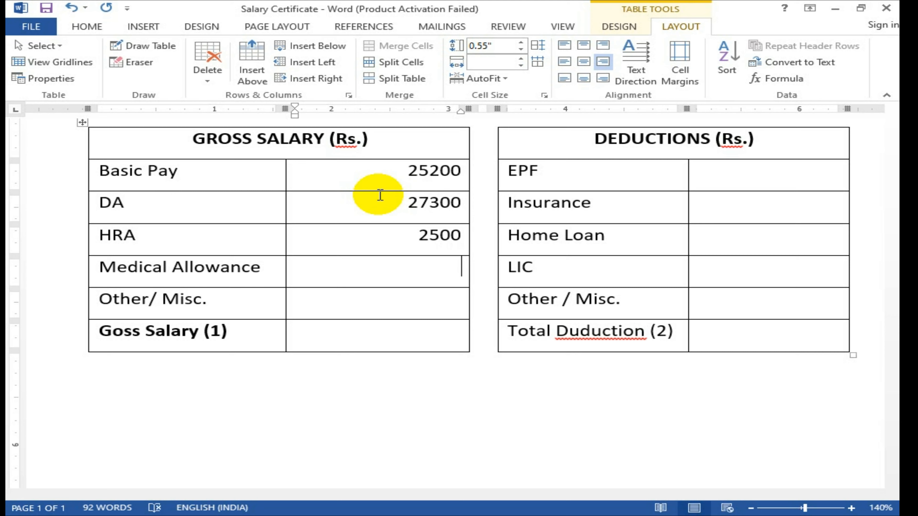
pyautogui.write('3200')
pyautogui.press('Down')
pyautogui.write('500')
pyautogui.press('Down')
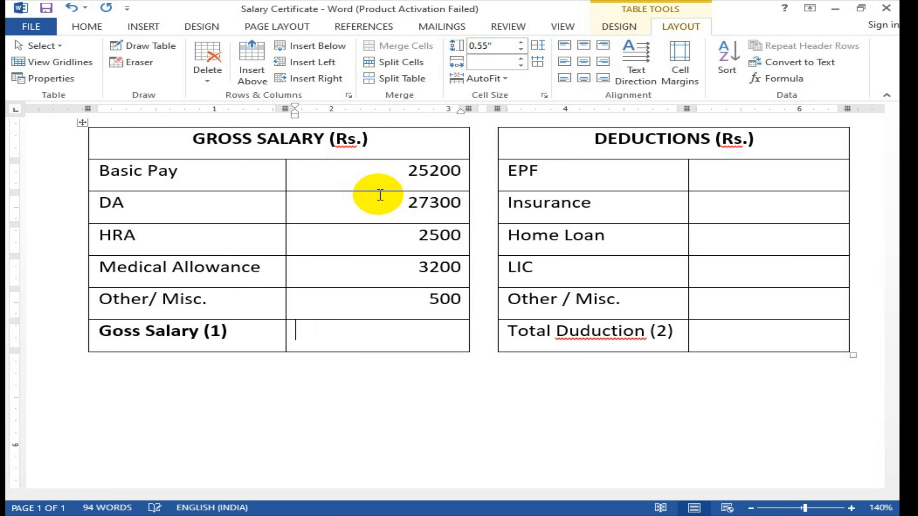
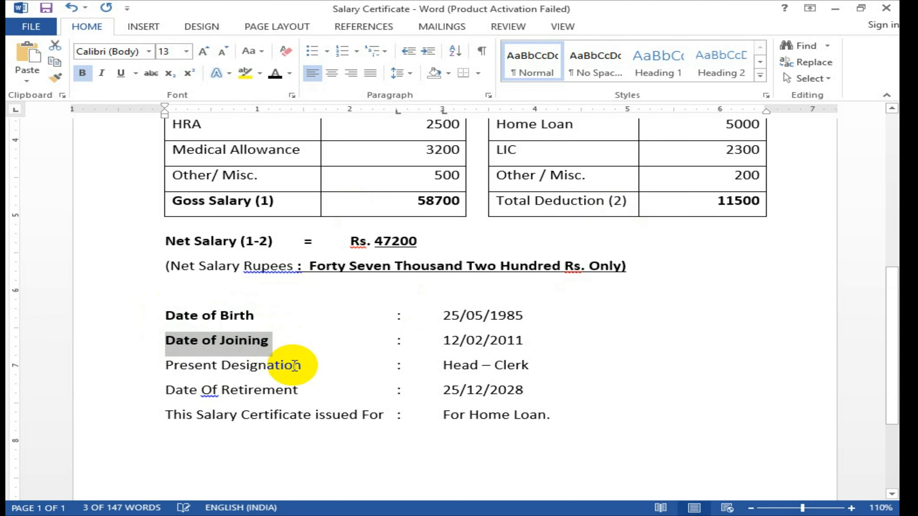
# Step: Bold the Present Designation, Date Of Retirement and 'This Salary Certificate issued For' labels
pyautogui.moveTo(303, 366); pyautogui.dragTo(166, 367)
pyautogui.hotkey('ctrl', 'b')
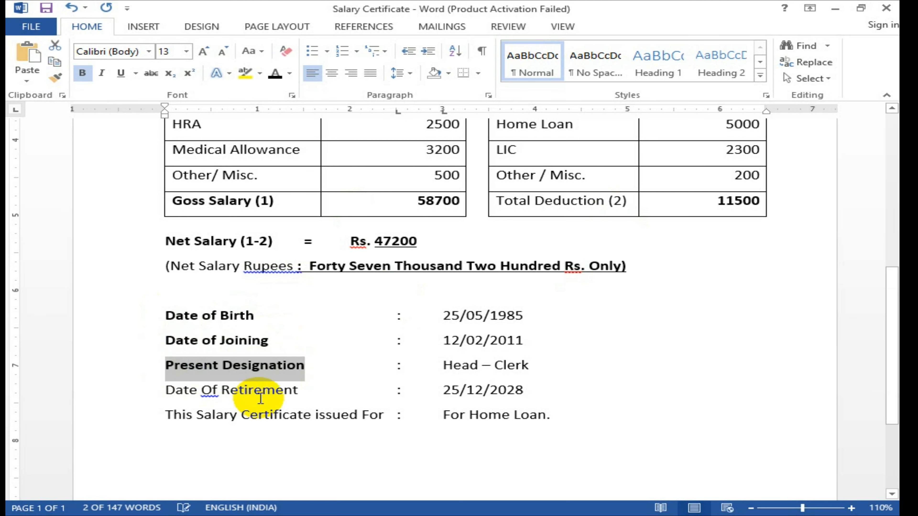
pyautogui.moveTo(301, 390); pyautogui.dragTo(164, 394)
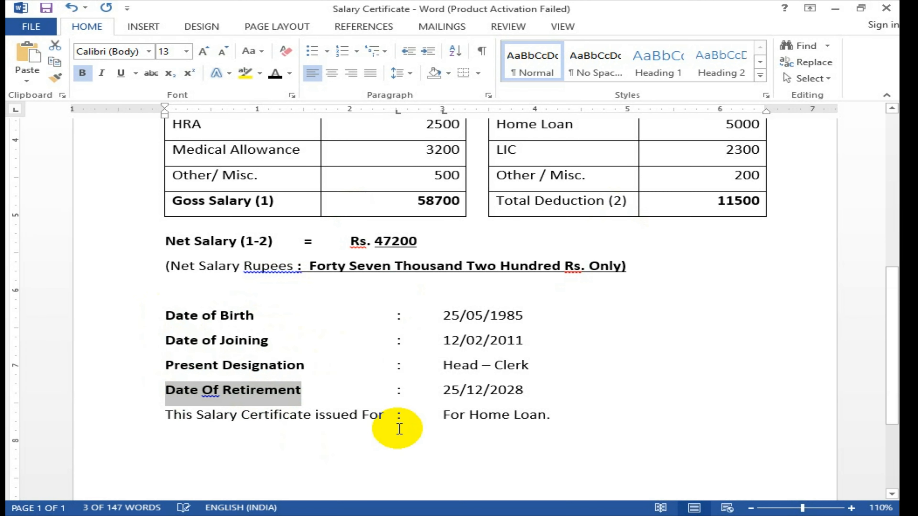
pyautogui.hotkey('ctrl', 'b')
pyautogui.moveTo(384, 417); pyautogui.dragTo(175, 417)
pyautogui.hotkey('ctrl', 'b')
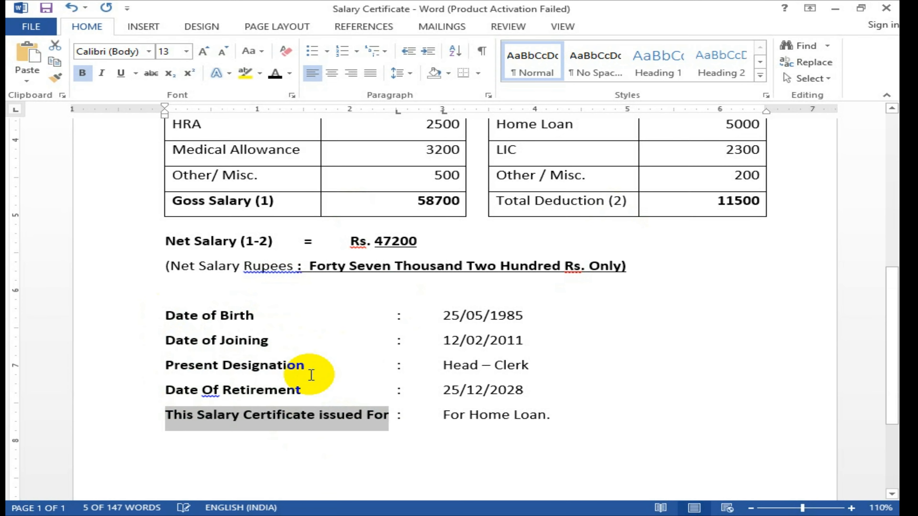
# Step: Add an empty line after 'For Home Loan.'
pyautogui.scroll(10, 312, 365)
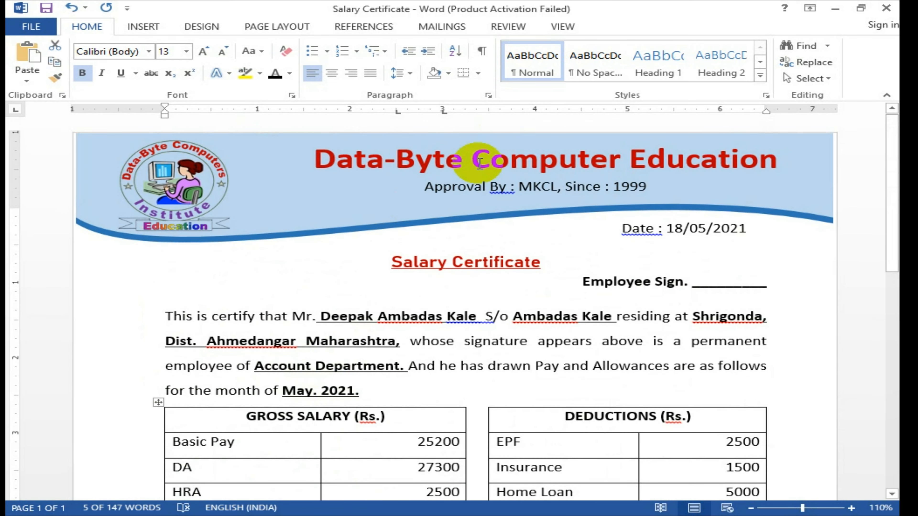
pyautogui.scroll(-10, 479, 163)
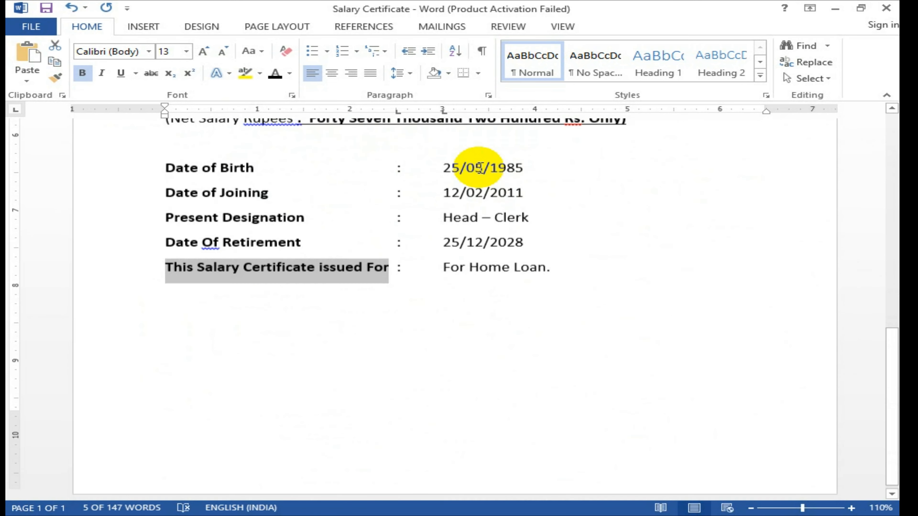
pyautogui.click(561, 264)
pyautogui.press('Return')
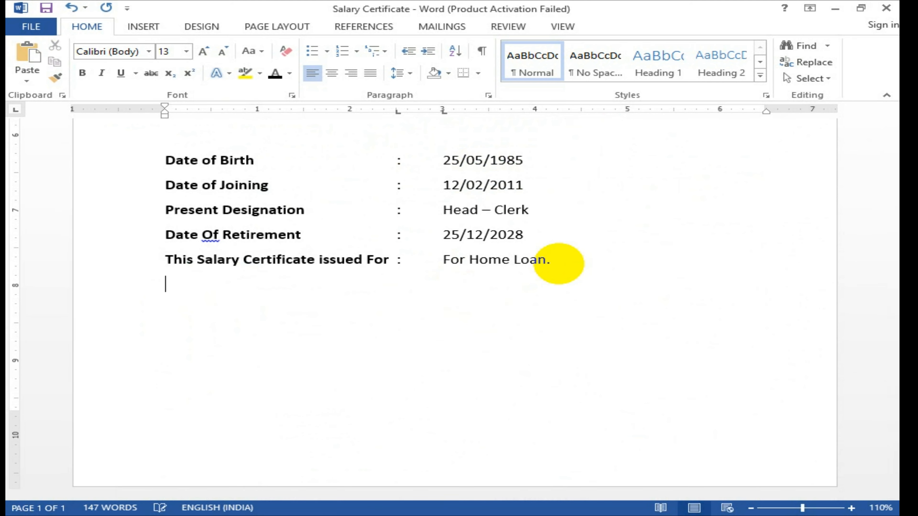
# Step: Type the 'For' line followed by a blank underline
pyautogui.write('For')
pyautogui.write('_______________')
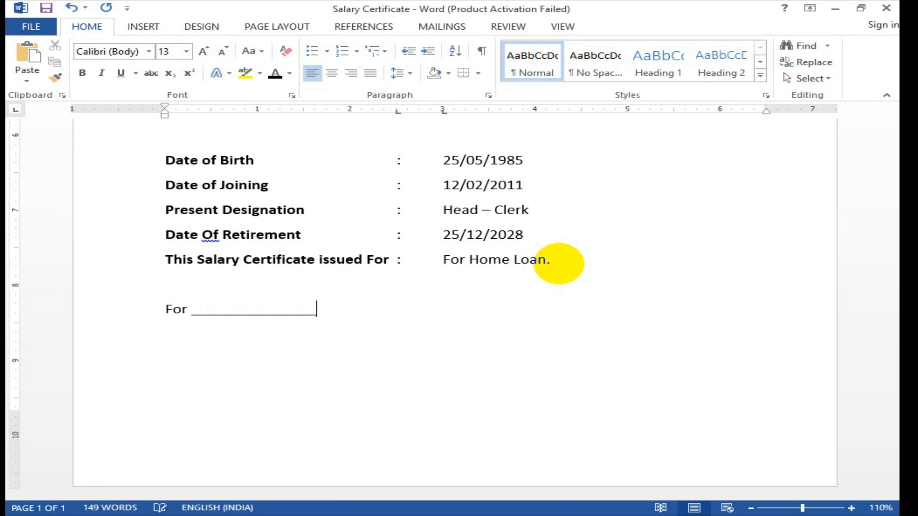
pyautogui.write('_______________________')
pyautogui.press('Return')
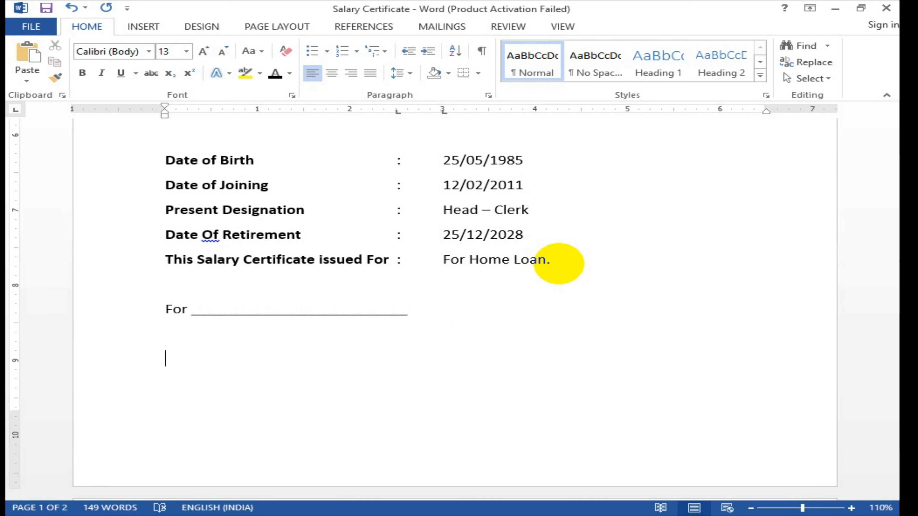
# Step: Type the 'Signature and Designation of Officer Authorised' line, correcting Desgnation to Designation
pyautogui.write('Sighature ')
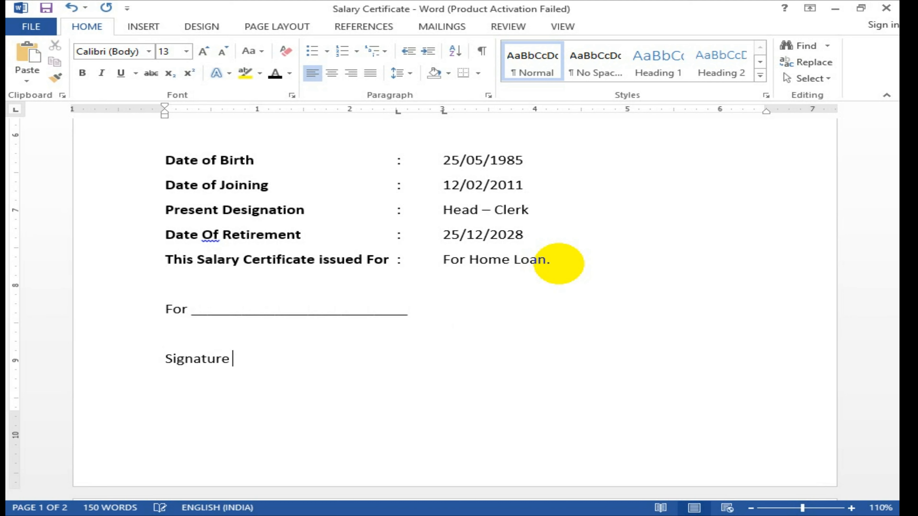
pyautogui.write('and Desgnation')
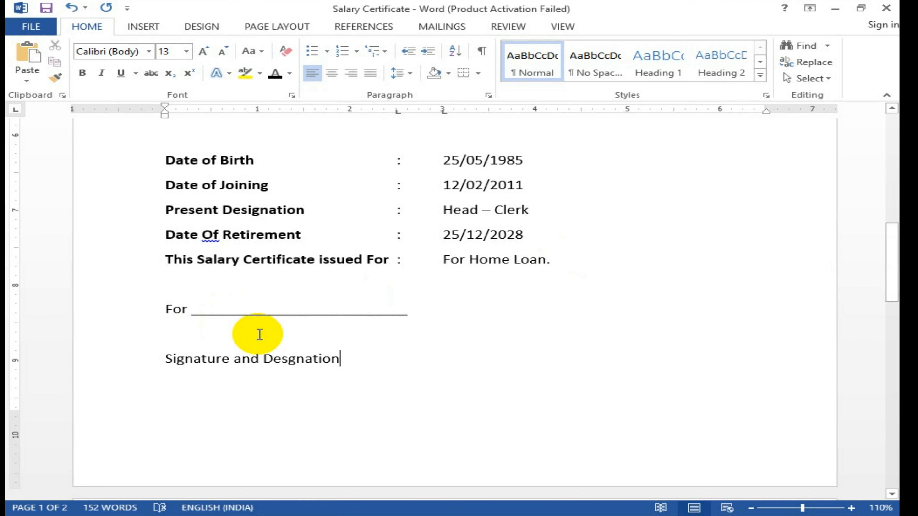
pyautogui.write('of O')
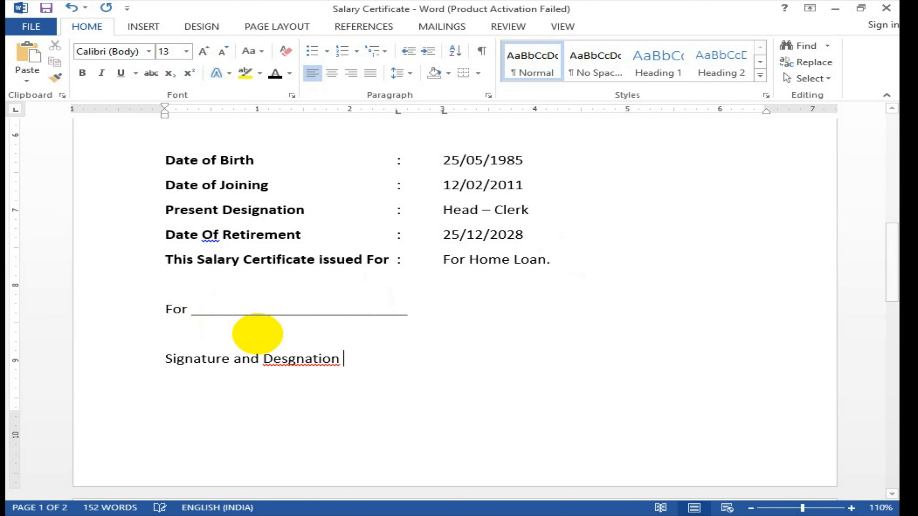
pyautogui.write('ffi')
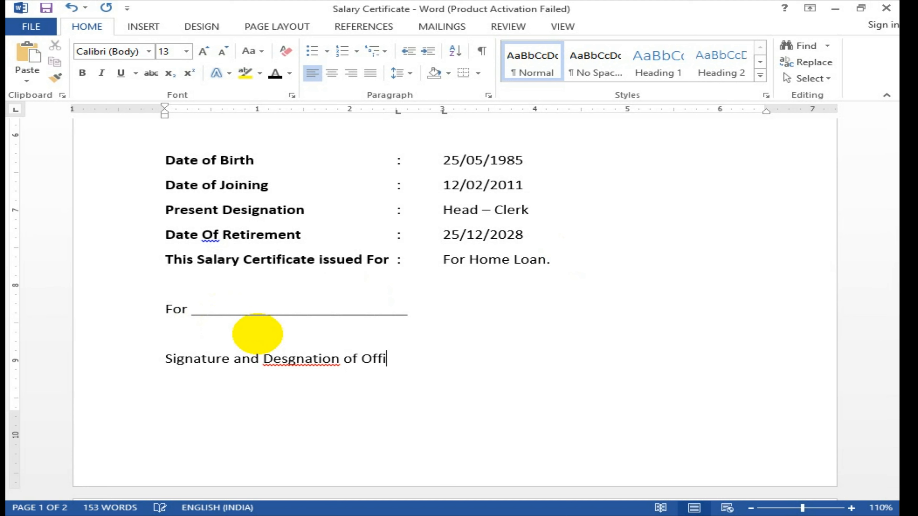
pyautogui.write('cer Autho')
pyautogui.write('rie')
pyautogui.write('ed')
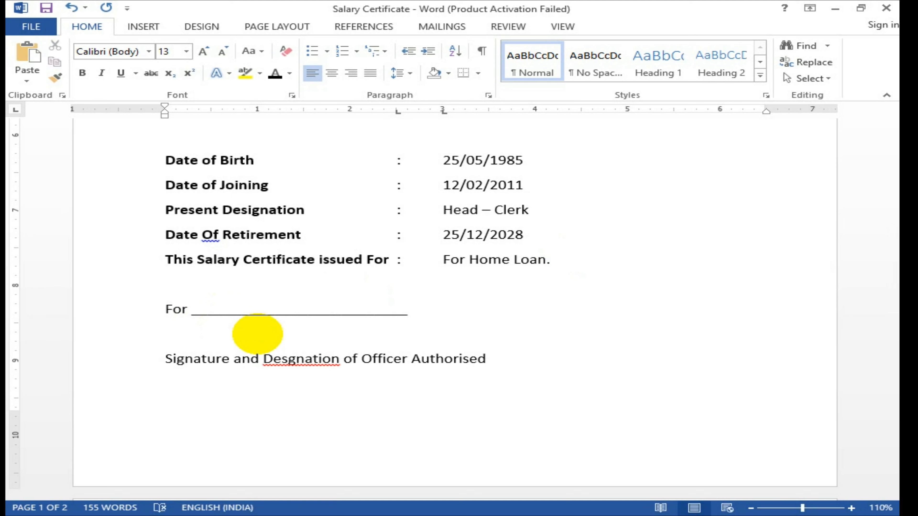
pyautogui.rightClick(282, 358)
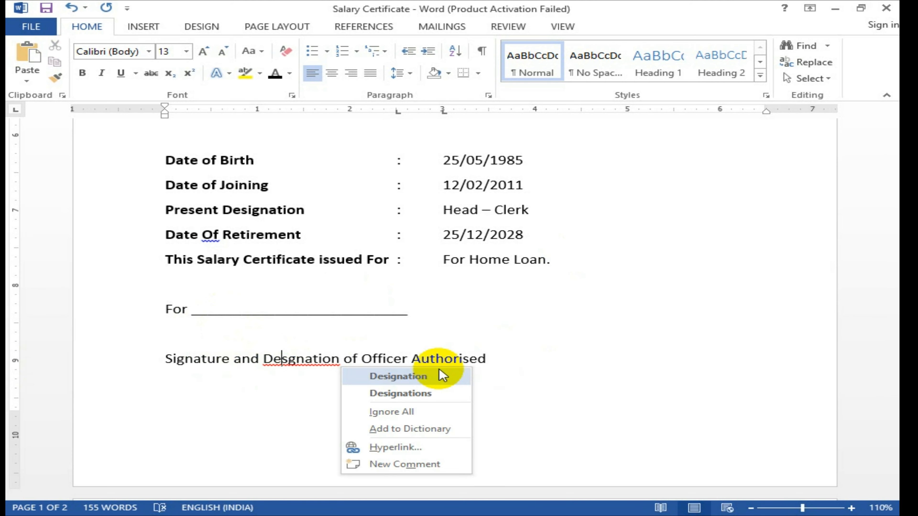
pyautogui.click(422, 376)
pyautogui.click(506, 361)
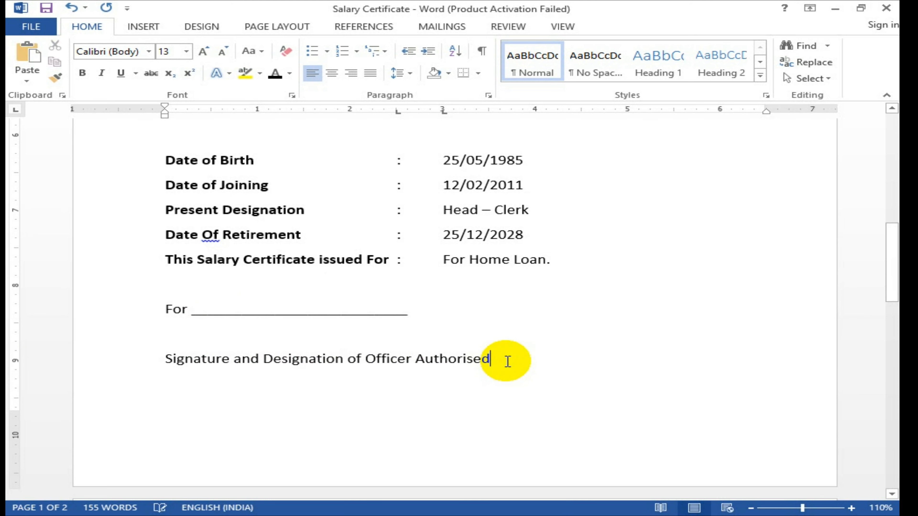
pyautogui.press('Return')
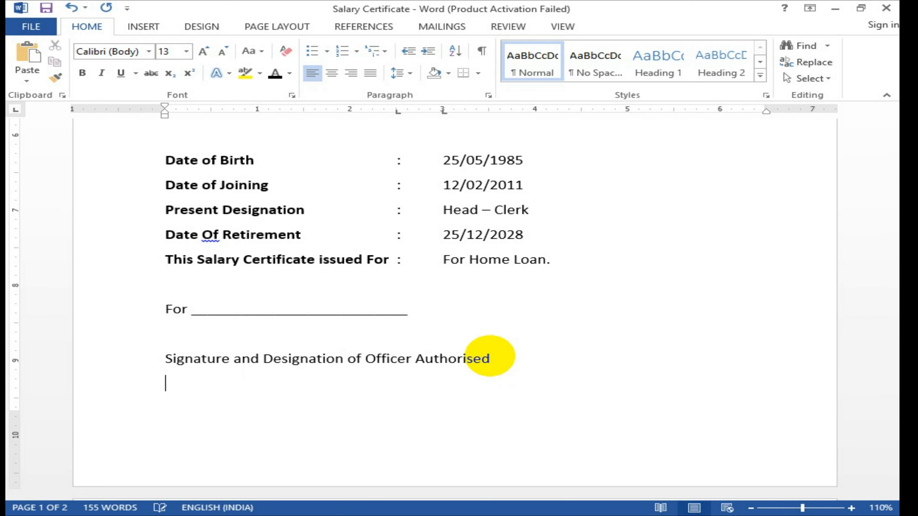
# Step: Add the 'Place' and 'Office Stamp' lines below the signature block
pyautogui.write('Place')
pyautogui.write('Of')
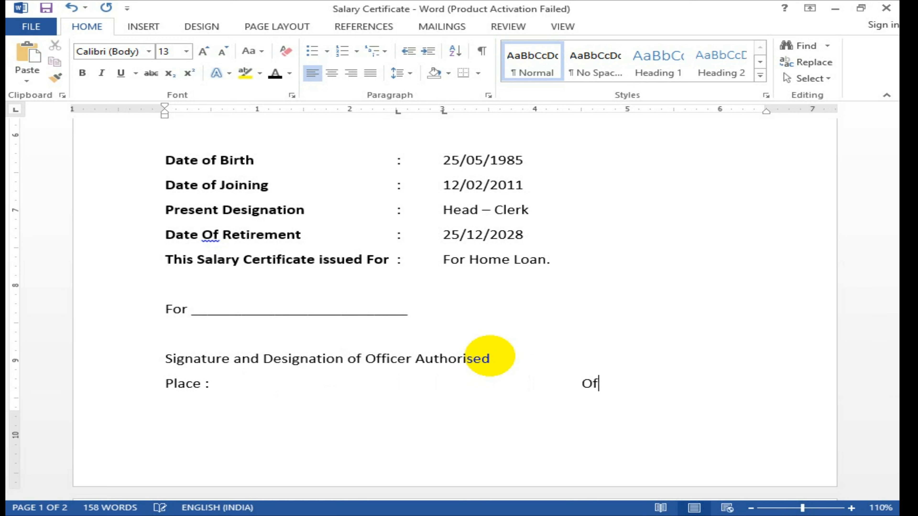
pyautogui.write('fice Stamp')
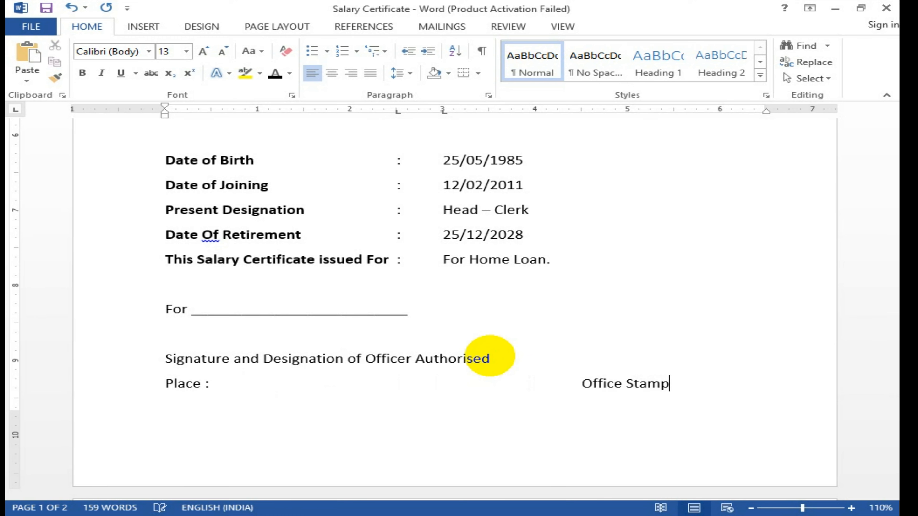
pyautogui.press('Return')
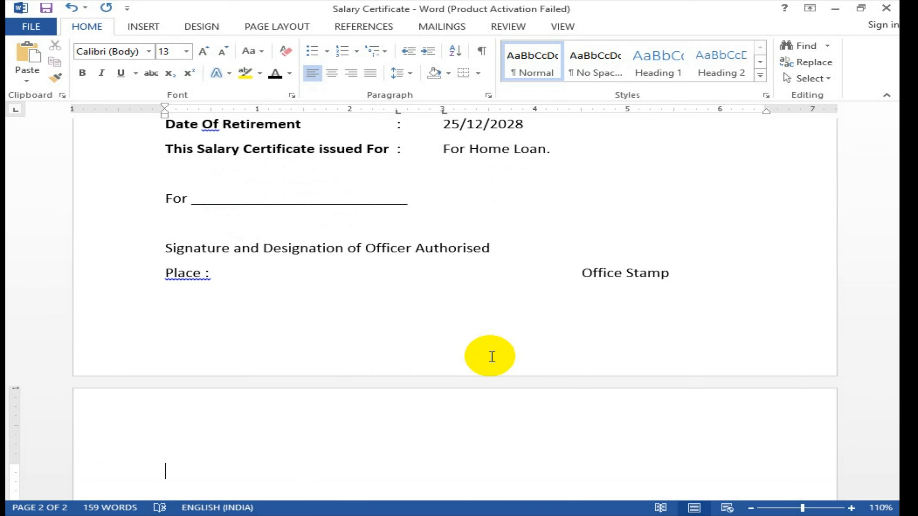
pyautogui.click(266, 303)
pyautogui.moveTo(14, 301); pyautogui.dragTo(15, 336)
pyautogui.doubleClick(650, 275)
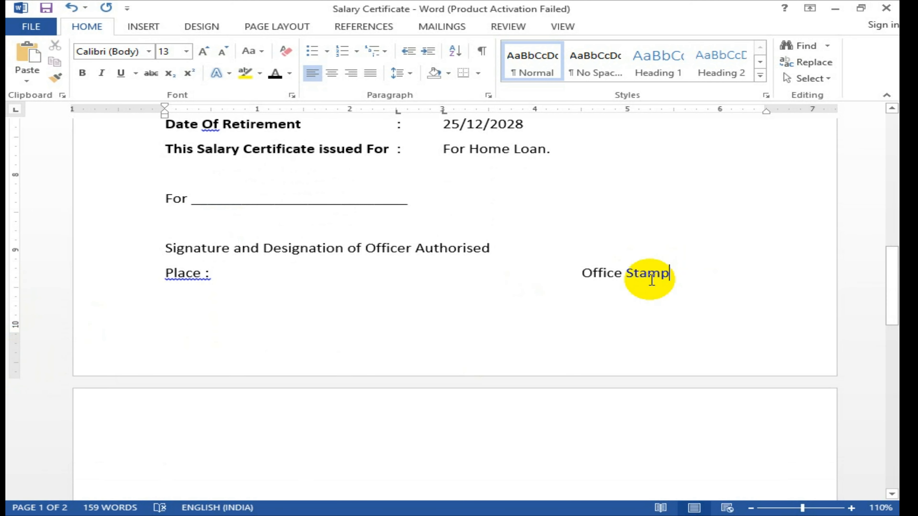
# Step: Add a 'Date :' line and enter the place name Shrigonda in bold after 'Place :'
pyautogui.press('Return')
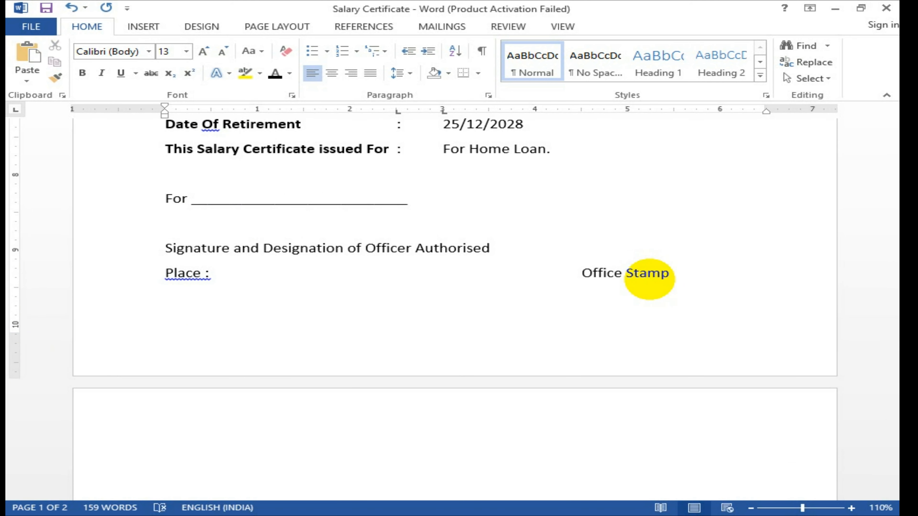
pyautogui.write('Date :')
pyautogui.press('Up')
pyautogui.write('Shrigonda')
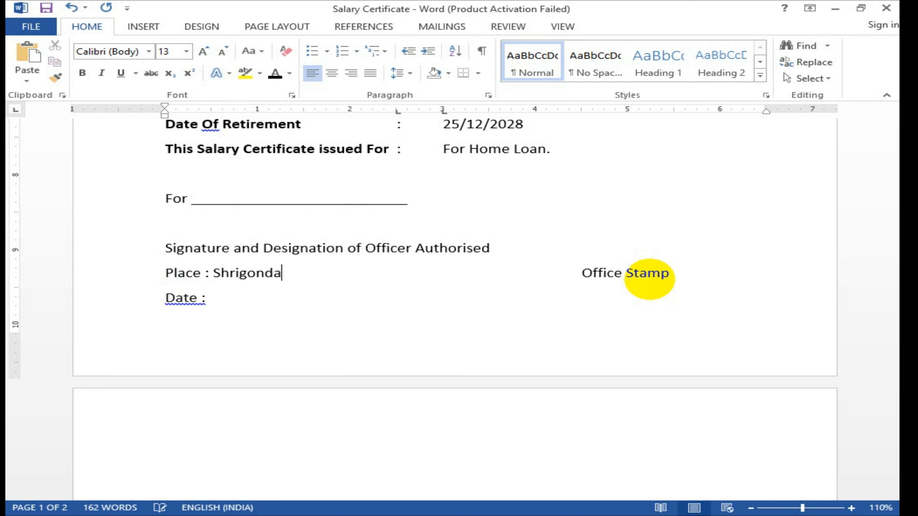
pyautogui.hotkey('shift', 'Left')
pyautogui.hotkey('shift', 'Left')
pyautogui.hotkey('shift', 'Left')
pyautogui.hotkey('shift', 'Left')
pyautogui.hotkey('shift', 'Left')
pyautogui.hotkey('shift', 'Left')
pyautogui.hotkey('shift', 'Left')
pyautogui.hotkey('shift', 'Left')
pyautogui.hotkey('shift', 'Left')
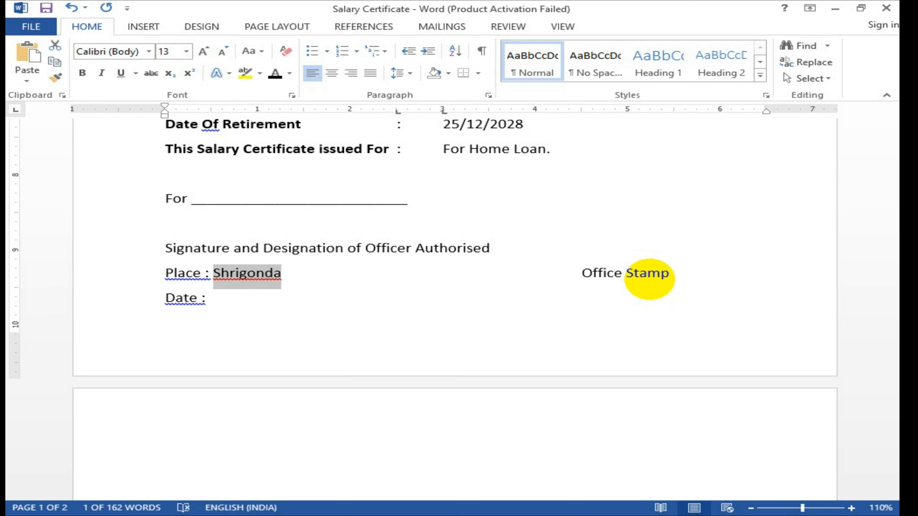
pyautogui.hotkey('ctrl', 'b')
pyautogui.press('Down')
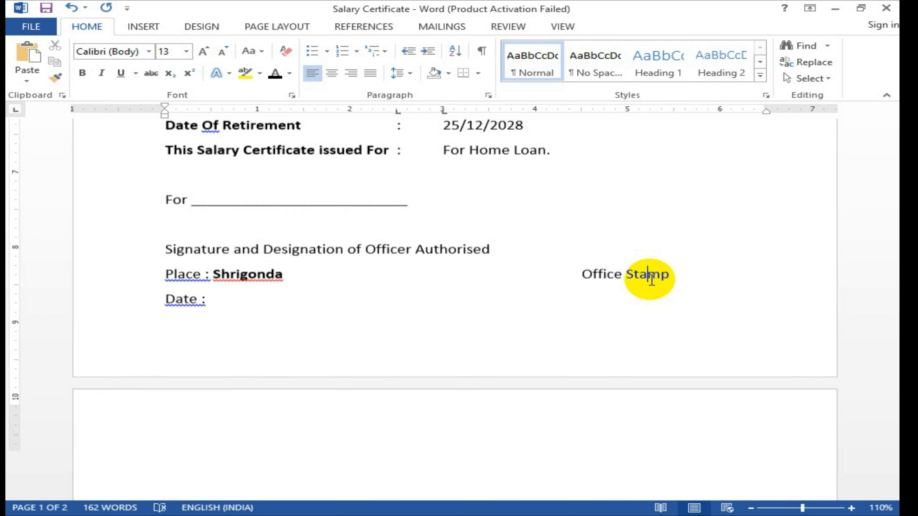
# Step: Trim the trailing character from the end of the 'Date :' label
pyautogui.scroll(15, 649, 274)
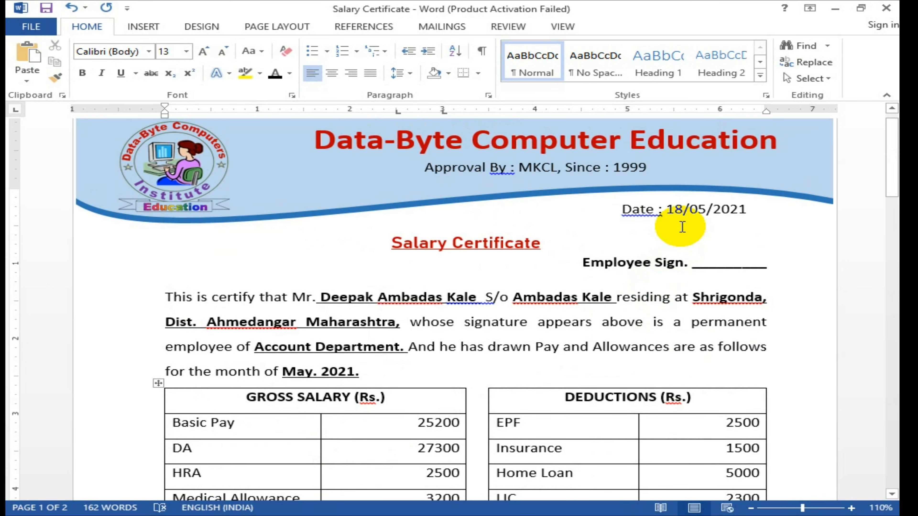
pyautogui.scroll(-15, 635, 239)
pyautogui.click(212, 444)
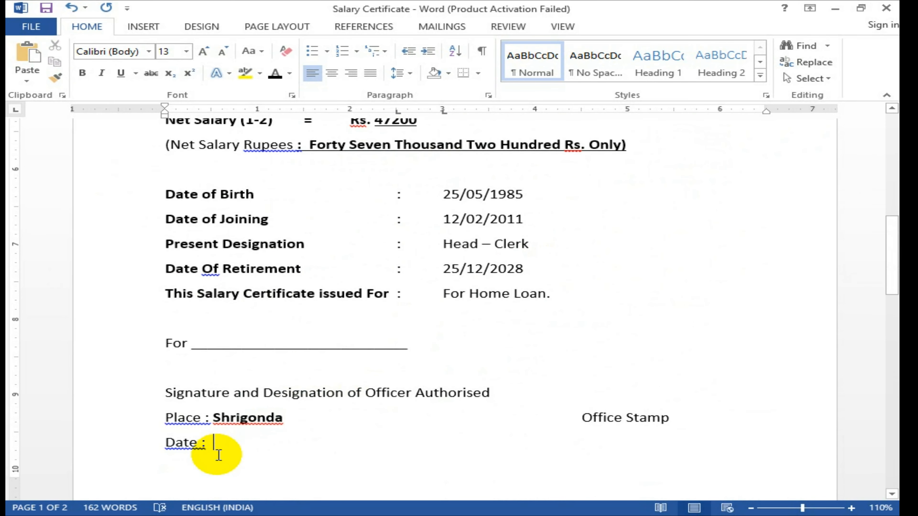
pyautogui.press('BackSpace')
pyautogui.press('BackSpace')
pyautogui.press('BackSpace')
pyautogui.press('BackSpace')
pyautogui.press('BackSpace')
pyautogui.press('BackSpace')
pyautogui.press('BackSpace')
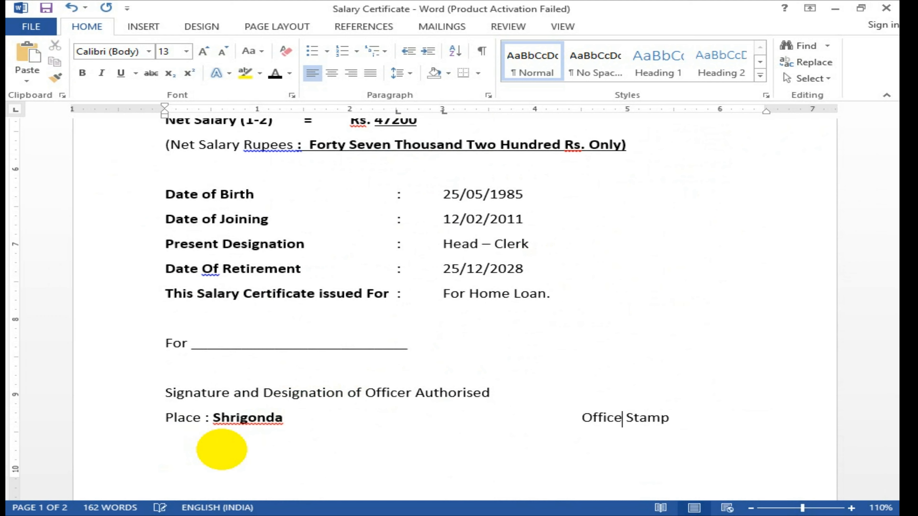
# Step: Delete the blank lines after 'Office Stamp' so the empty second page disappears
pyautogui.click(582, 414)
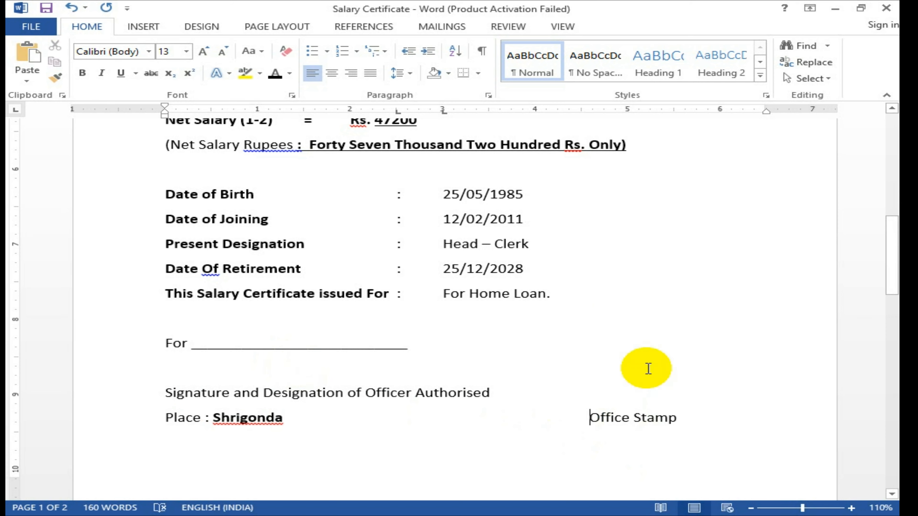
pyautogui.scroll(-3, 619, 356)
pyautogui.scroll(-2, 621, 357)
pyautogui.scroll(1, 192, 329)
pyautogui.click(697, 274)
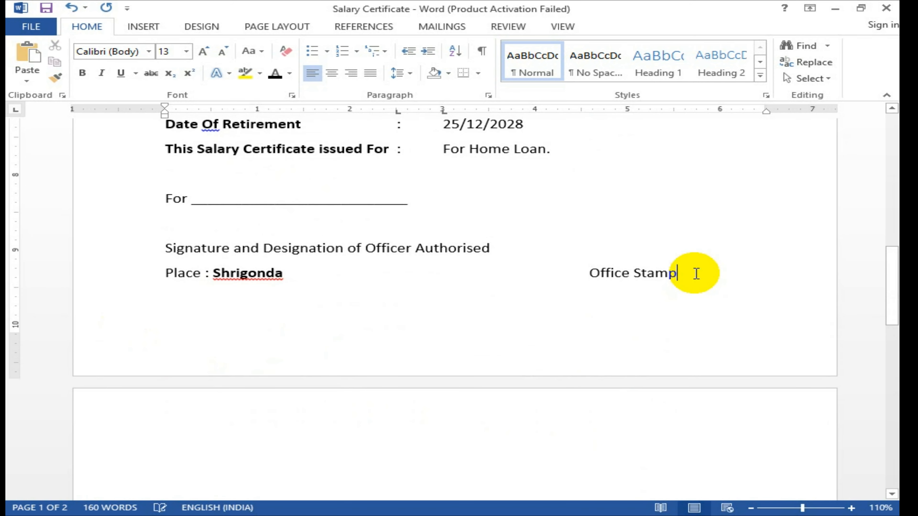
pyautogui.press('Delete')
pyautogui.keyDown('ctrl'); pyautogui.scroll(-4, 608, 416); pyautogui.keyUp('ctrl')
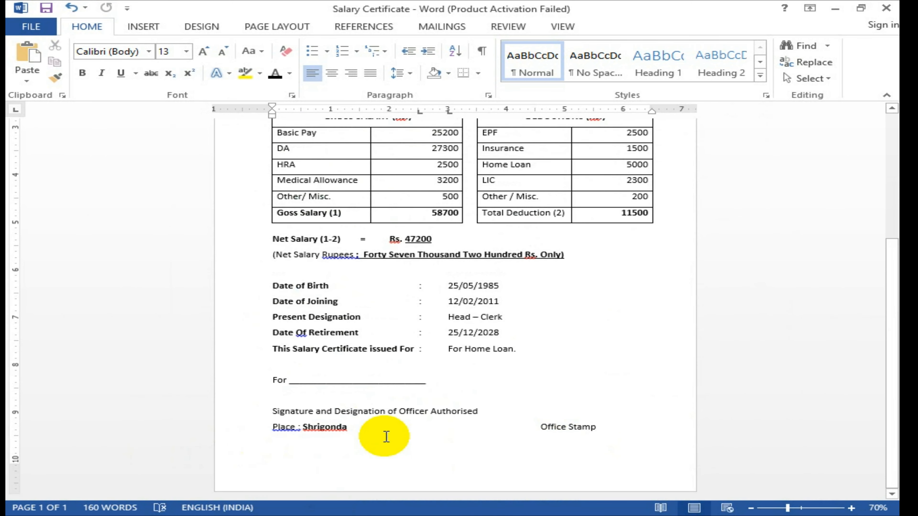
pyautogui.scroll(2, 383, 436)
pyautogui.scroll(2, 386, 437)
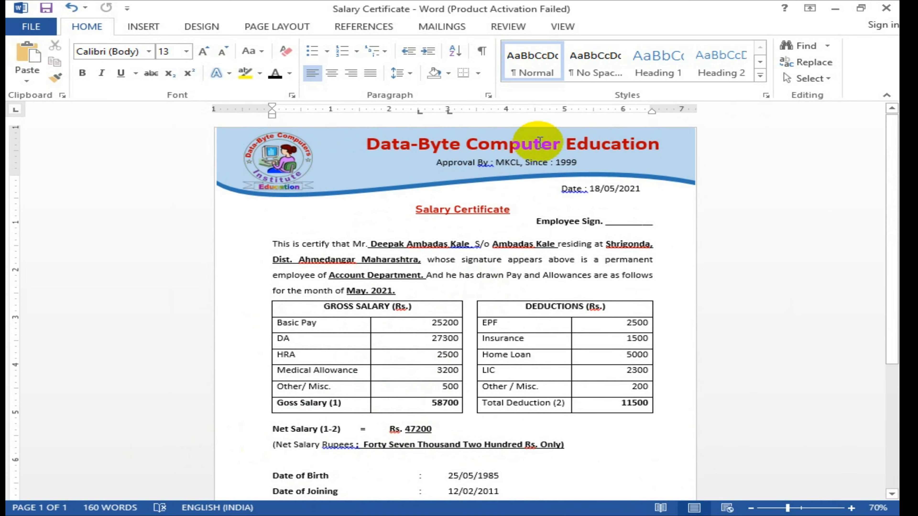
pyautogui.scroll(-4, 539, 142)
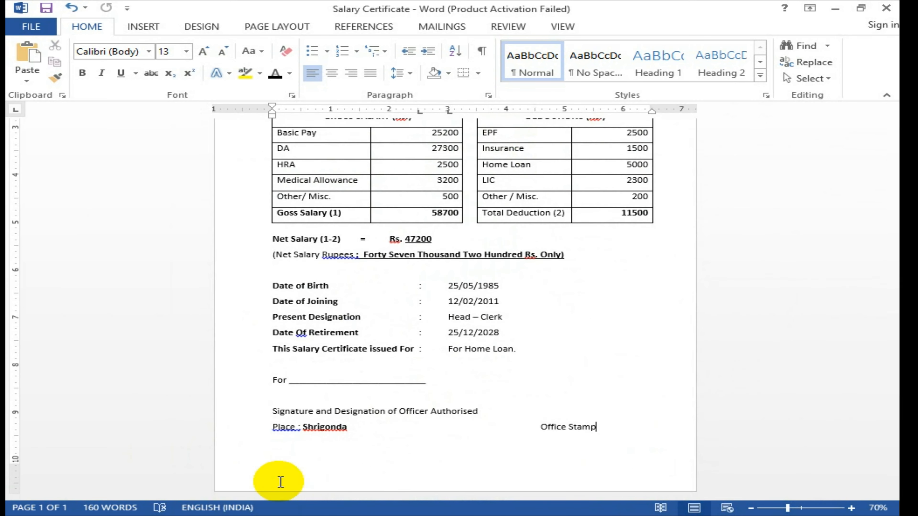
pyautogui.click(142, 27)
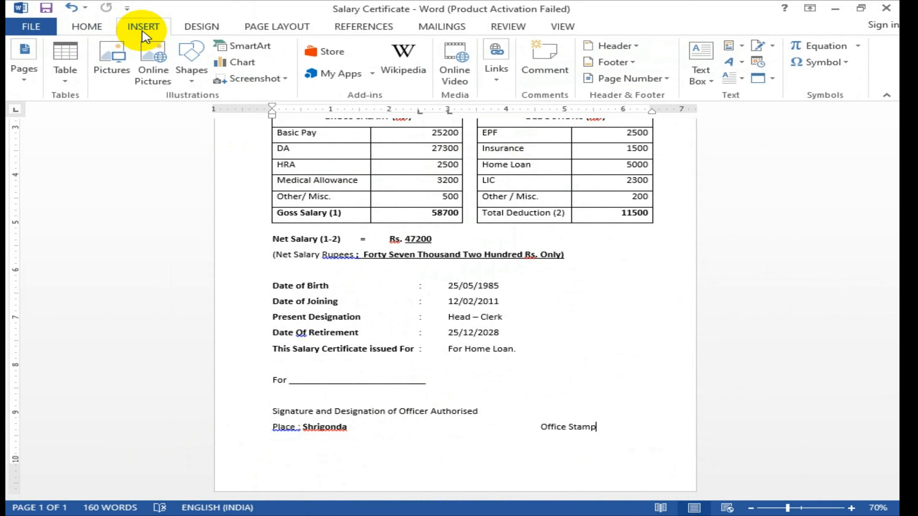
# Step: Draw a full-width rectangle along the page bottom and fill it dark navy blue
pyautogui.click(202, 81)
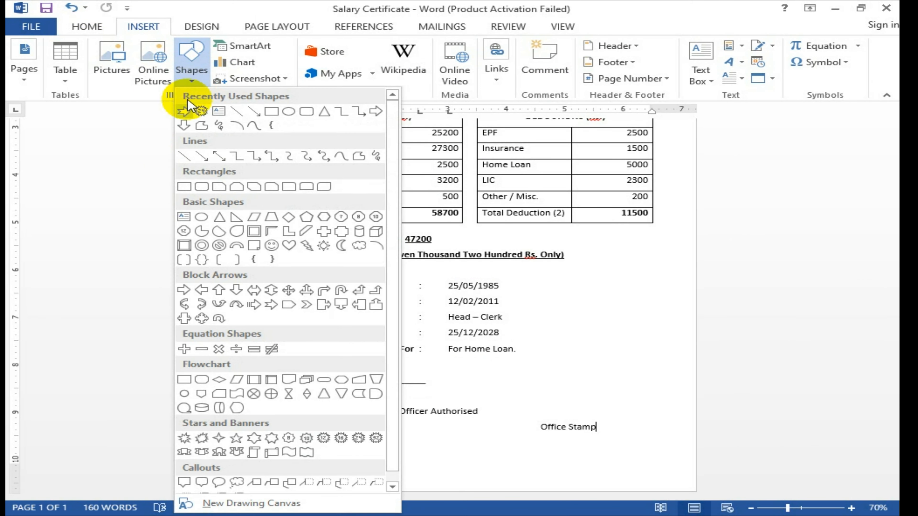
pyautogui.click(271, 113)
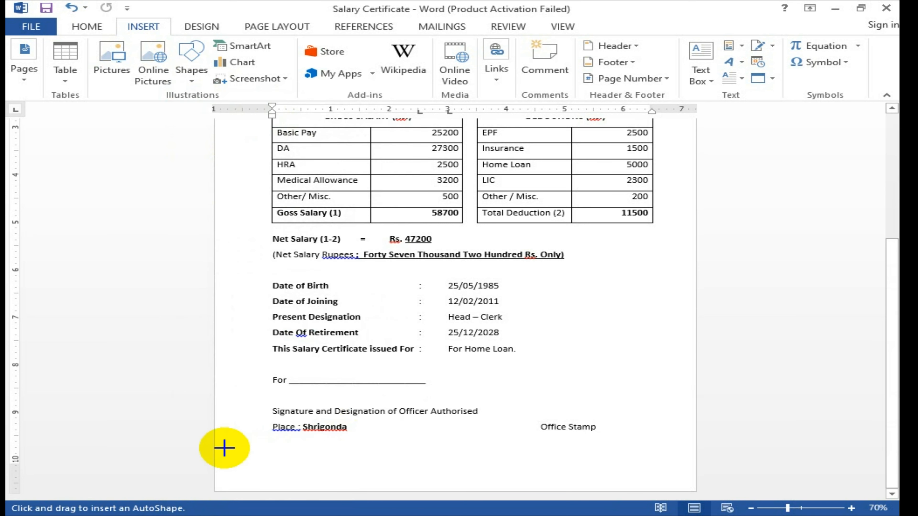
pyautogui.moveTo(217, 456); pyautogui.dragTo(695, 490)
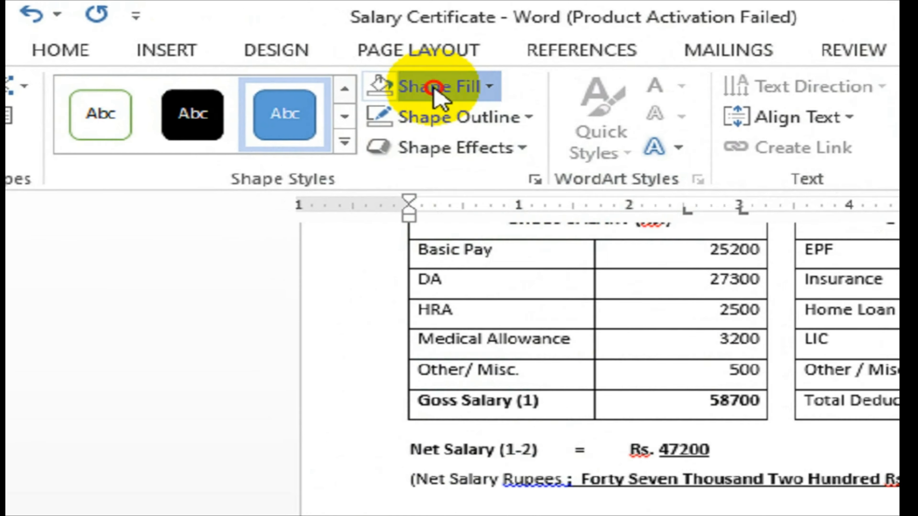
pyautogui.click(288, 47)
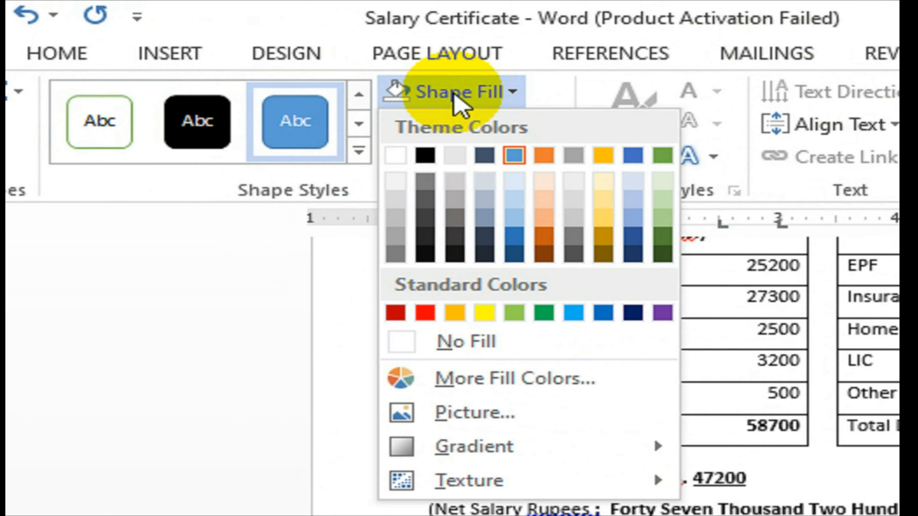
pyautogui.click(635, 313)
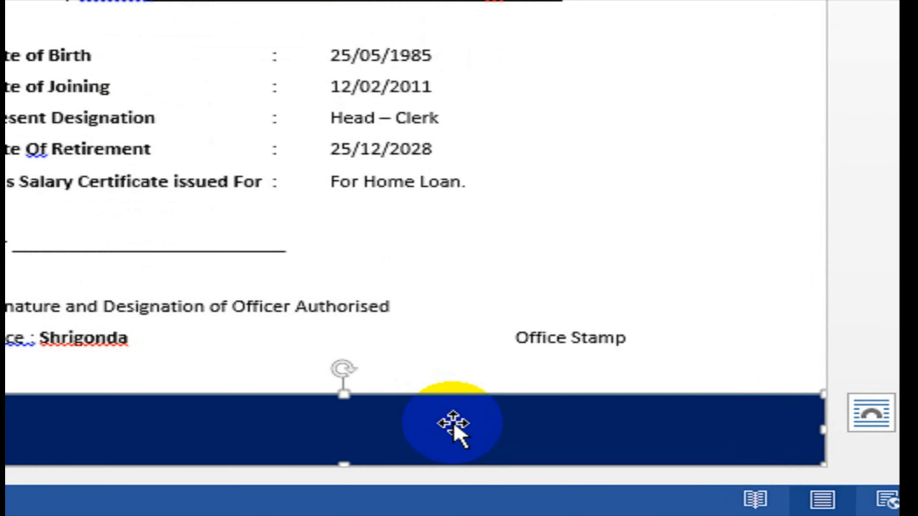
# Step: Add the text 'Company Address' inside the navy rectangle, fixing the misspelling
pyautogui.scroll(3, 511, 470)
pyautogui.scroll(-1, 525, 429)
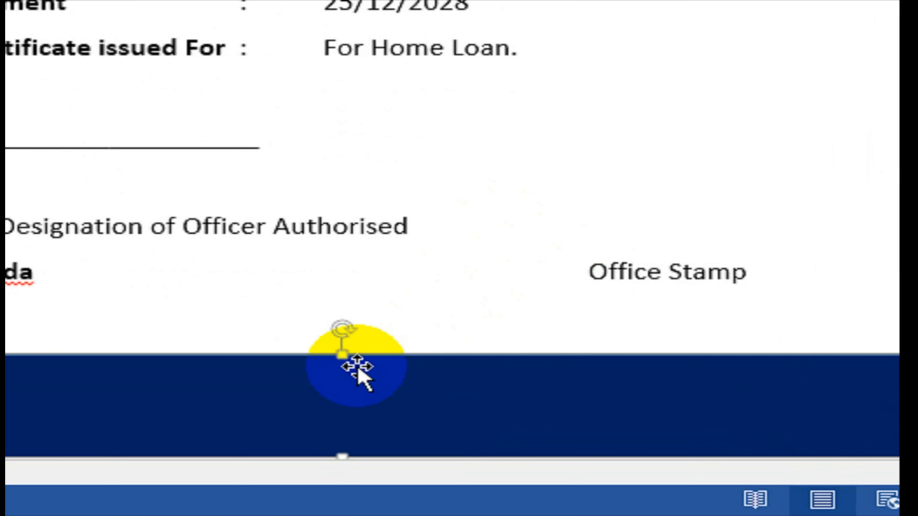
pyautogui.rightClick(343, 374)
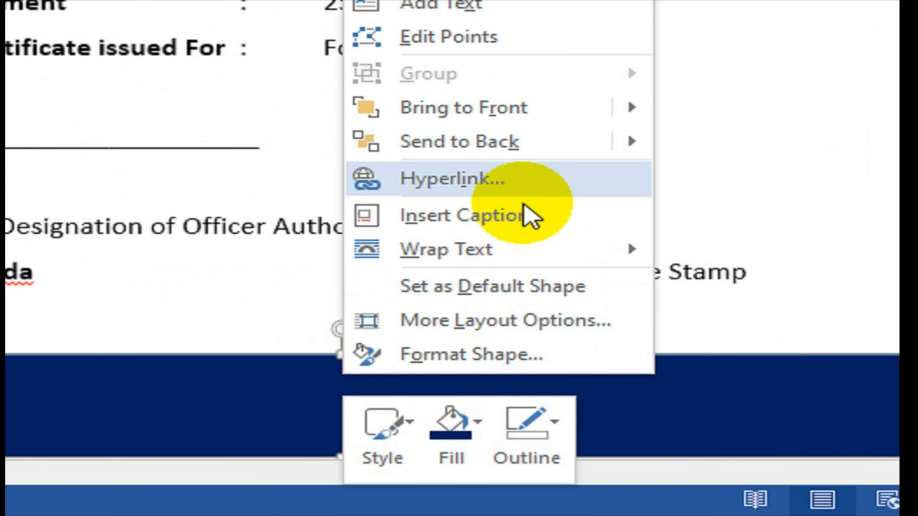
pyautogui.moveTo(569, 149)
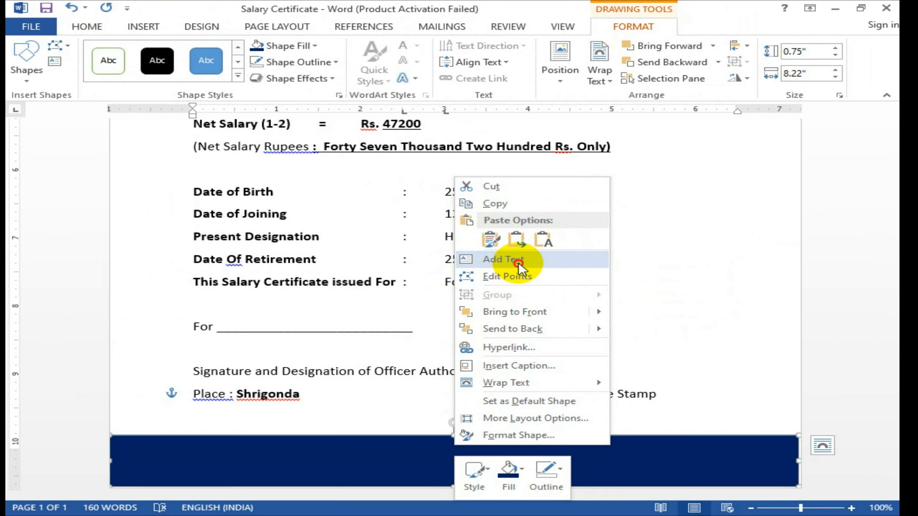
pyautogui.click(453, 258)
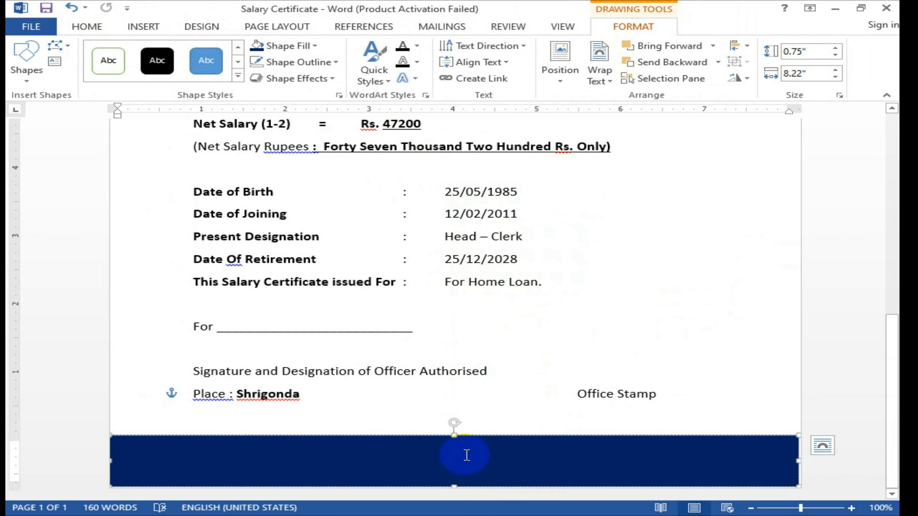
pyautogui.write('Ad')
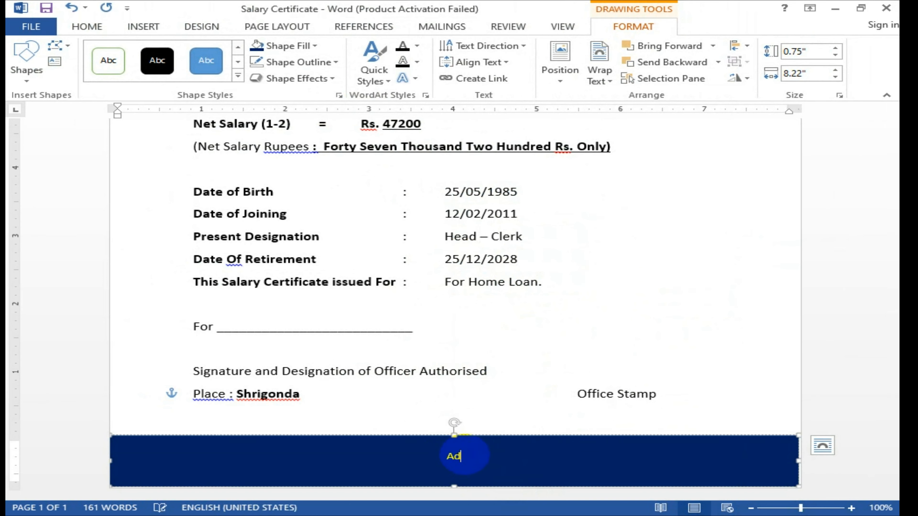
pyautogui.write('dComapy')
pyautogui.press('BackSpace')
pyautogui.press('BackSpace')
pyautogui.press('BackSpace')
pyautogui.write('pany Add')
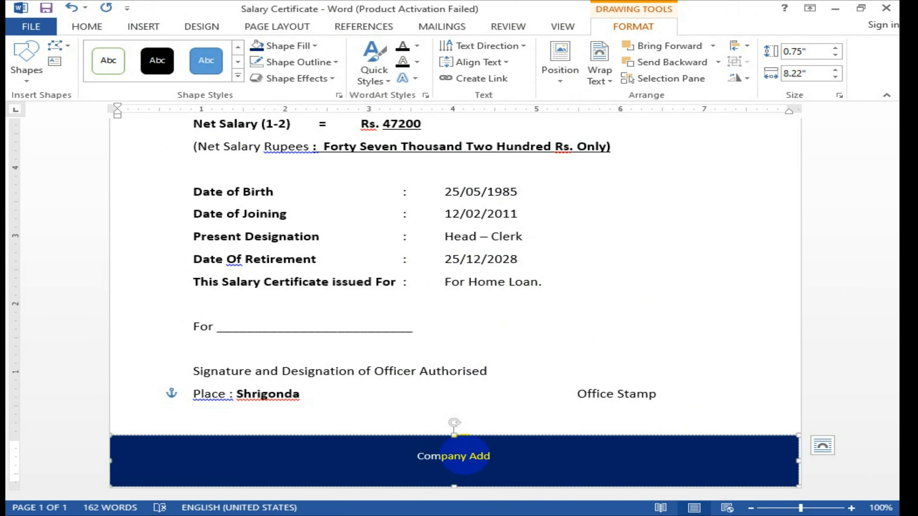
pyautogui.write('ress')
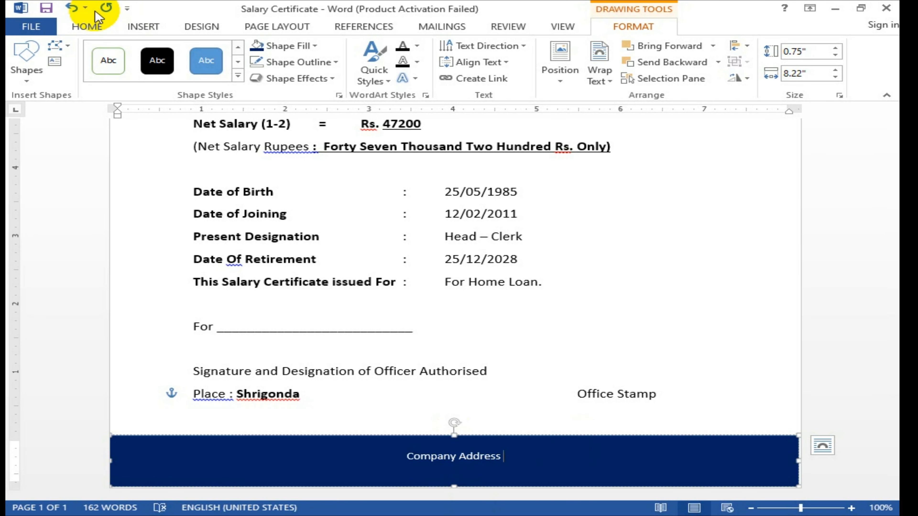
# Step: Left-align the footer text and enter the company's postal address with pincode and mobile number
pyautogui.click(91, 26)
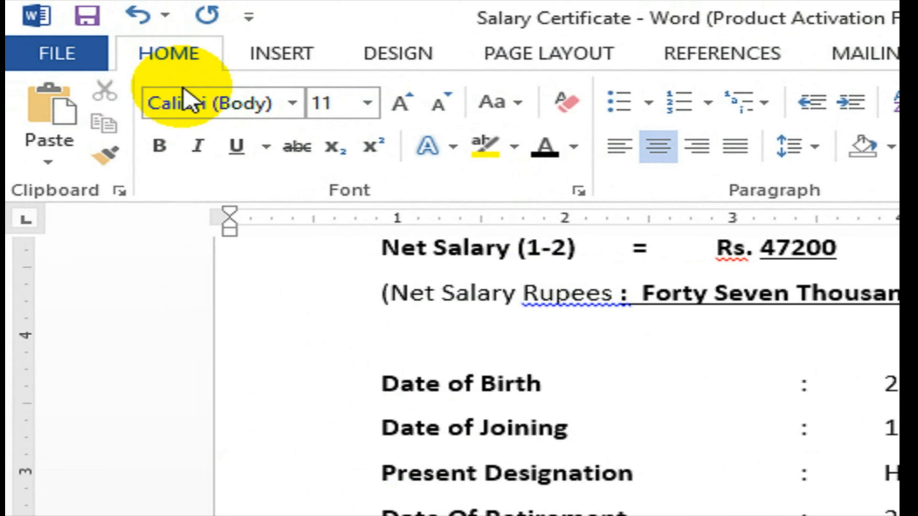
pyautogui.click(632, 151)
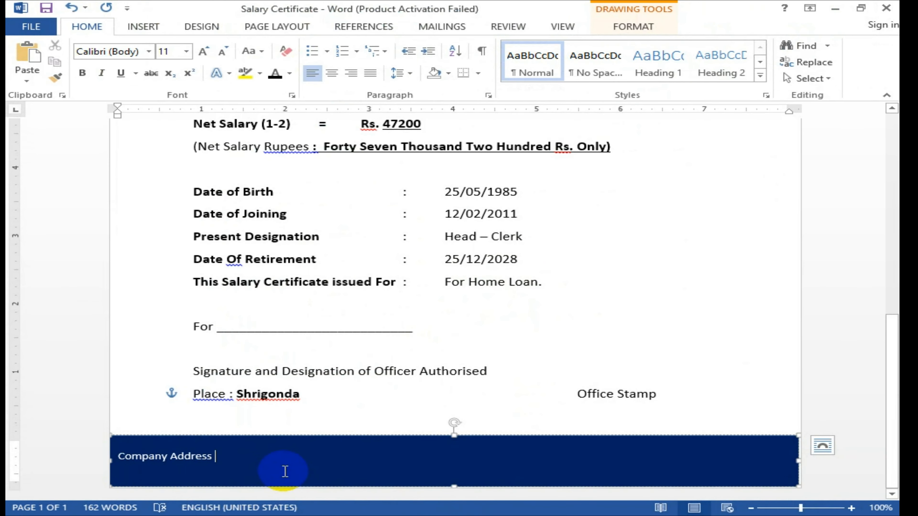
pyautogui.write(': Sa')
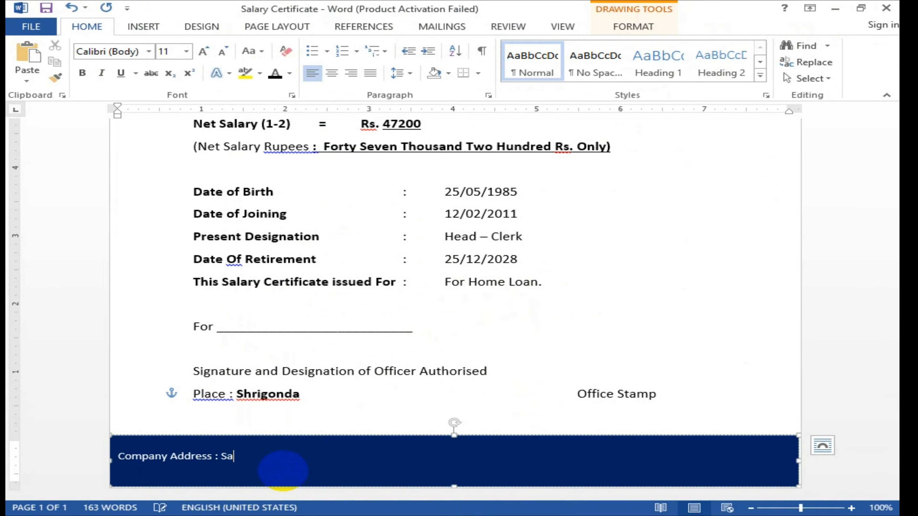
pyautogui.write('varkar Chowak, KUmbha')
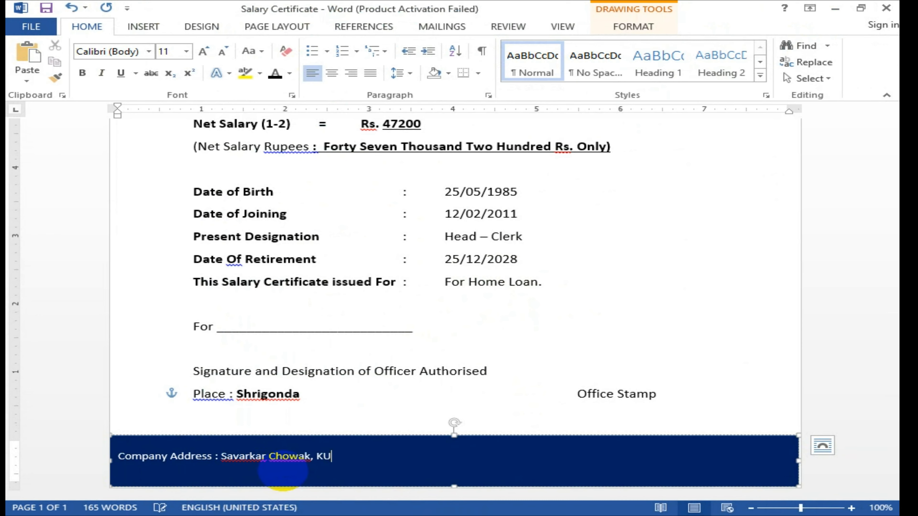
pyautogui.press('BackSpace')
pyautogui.press('BackSpace')
pyautogui.press('BackSpace')
pyautogui.press('BackSpace')
pyautogui.press('BackSpace')
pyautogui.write('Shrigonda ')
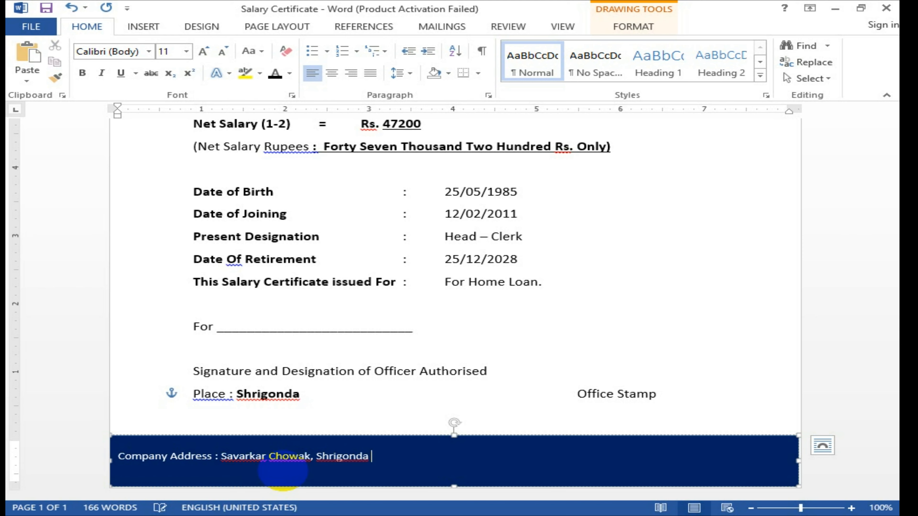
pyautogui.write(',Dist. Ahmednagar - 413701, Mob. 1234567891')
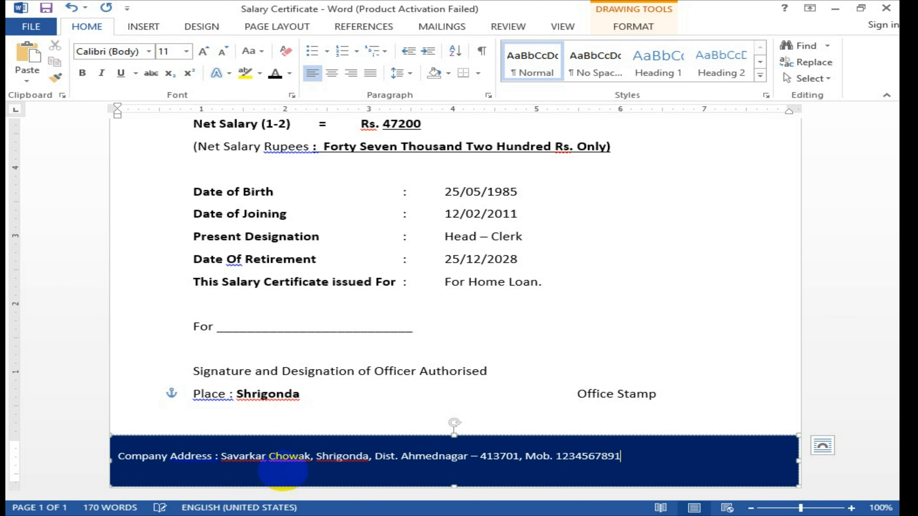
pyautogui.hotkey('ctrl', 'a')
pyautogui.hotkey('ctrl', 'shift', '.')
pyautogui.hotkey('ctrl', 'shift', '.')
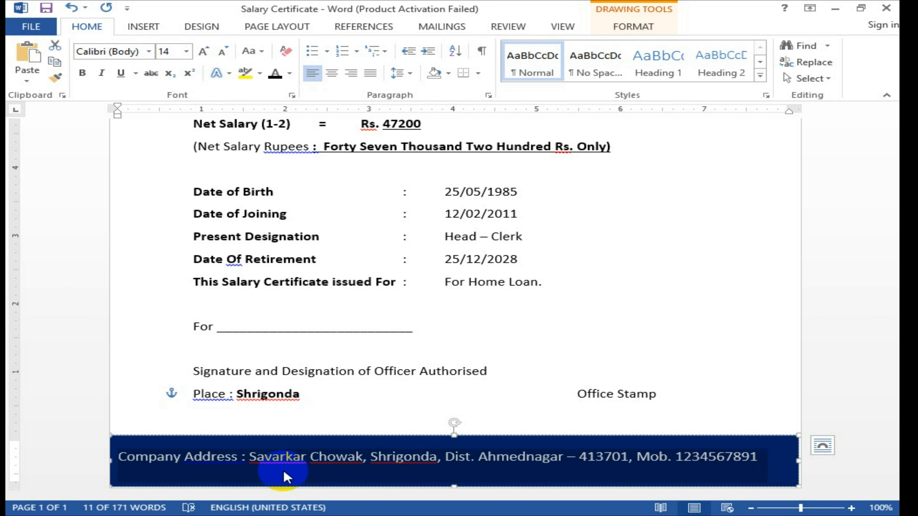
pyautogui.hotkey('ctrl', '[')
pyautogui.press('End')
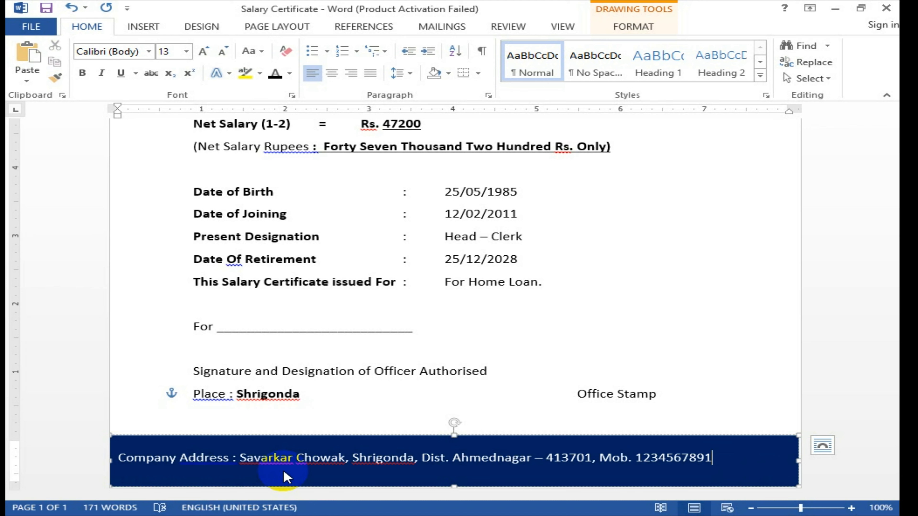
pyautogui.press('Return')
pyautogui.write('w')
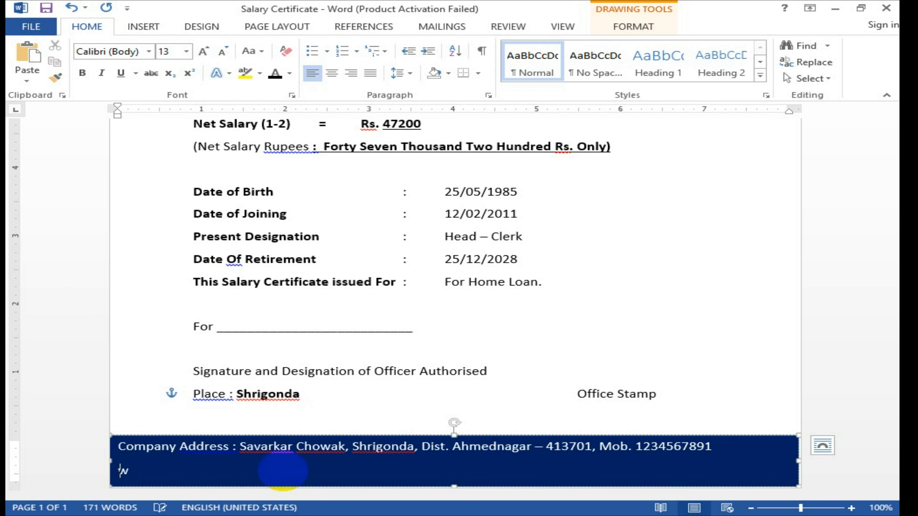
pyautogui.write('ww.databyte.com/rm')
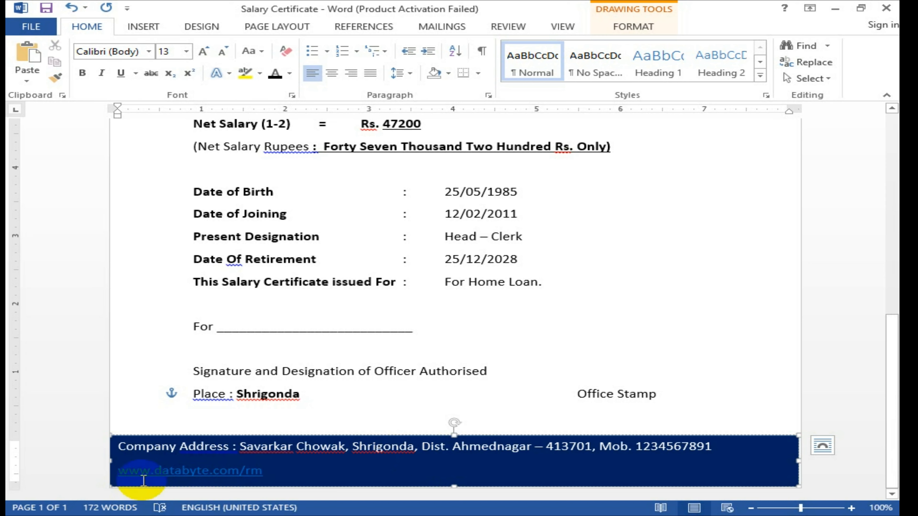
# Step: Remove the hyperlink from the footer web address
pyautogui.scroll(2, 180, 480)
pyautogui.scroll(1, 182, 485)
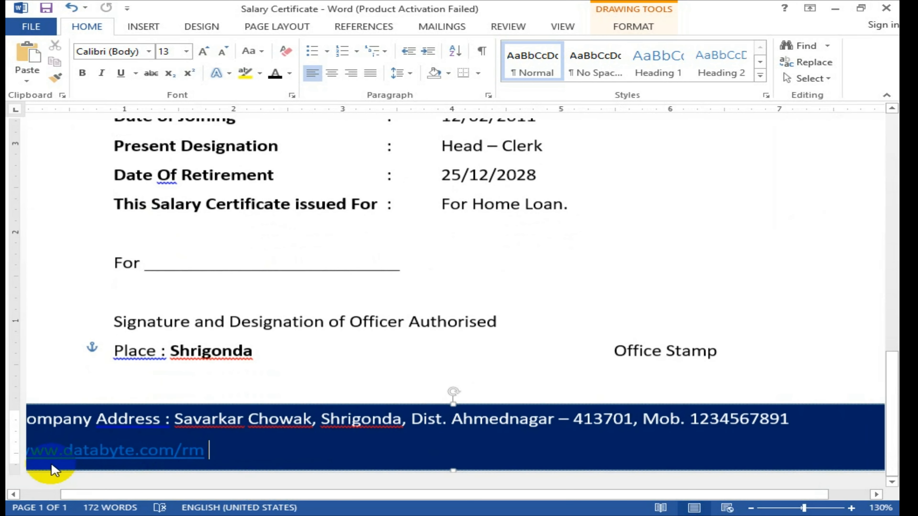
pyautogui.rightClick(80, 459)
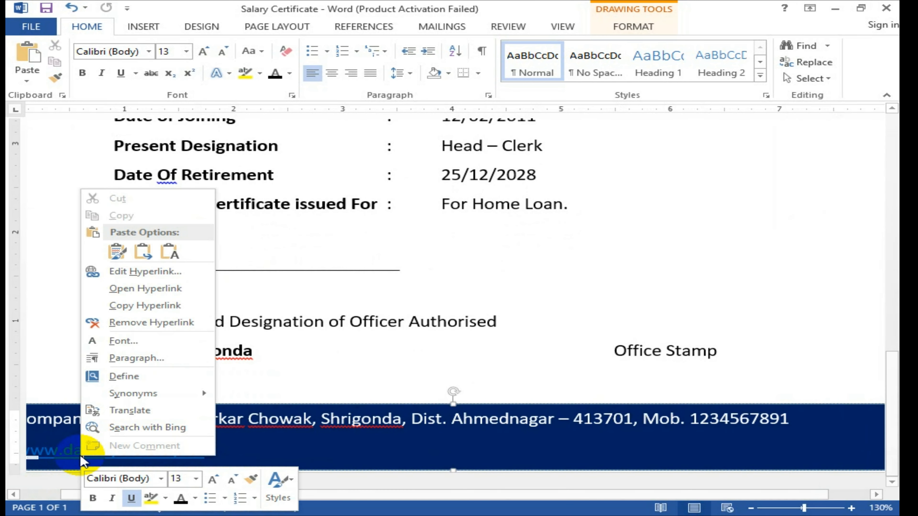
pyautogui.click(139, 322)
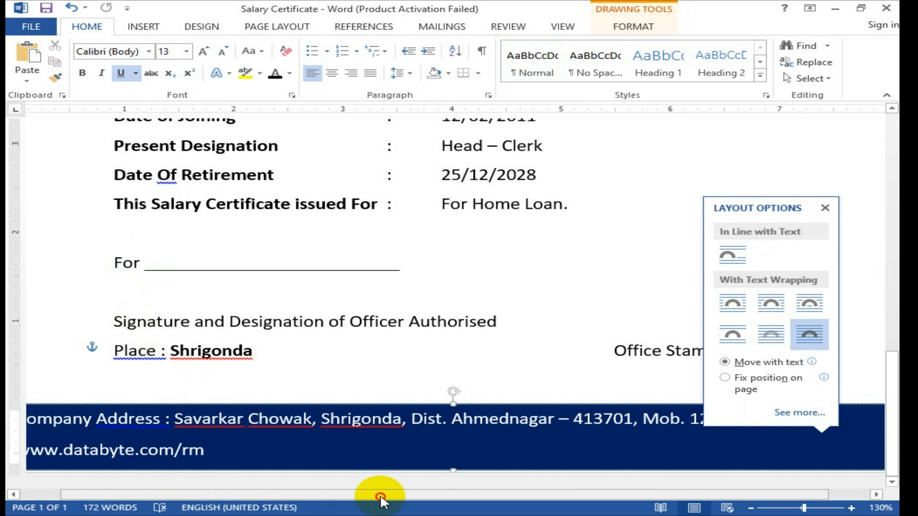
# Step: Append a comma and 'Email ID :-' with a sample email address after the website
pyautogui.moveTo(379, 494); pyautogui.dragTo(266, 493)
pyautogui.click(269, 456)
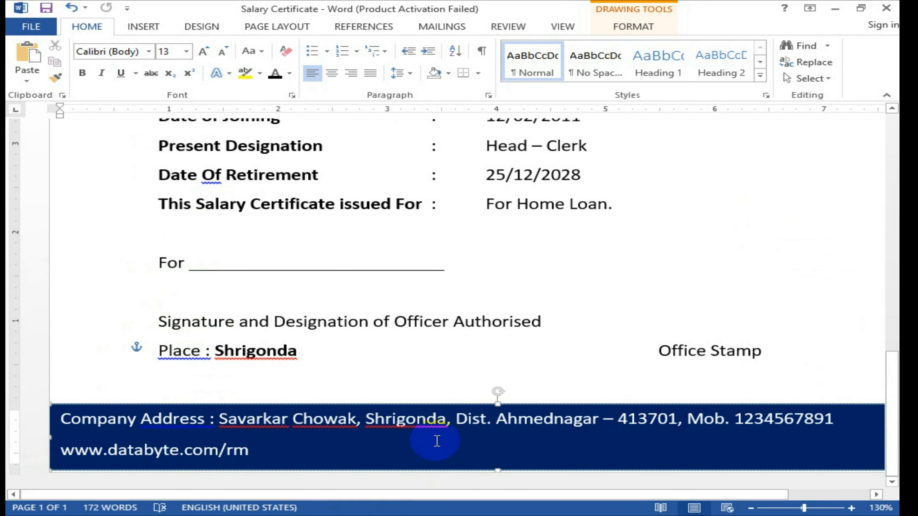
pyautogui.write(',')
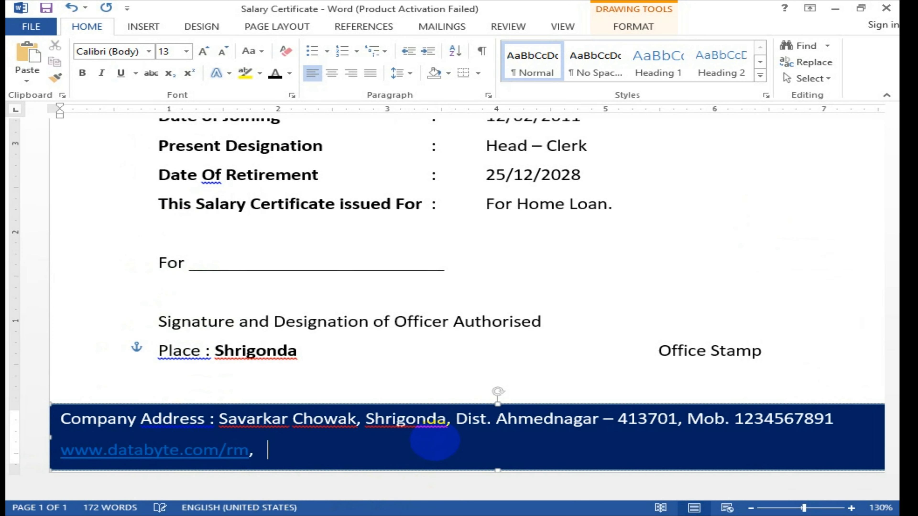
pyautogui.press('ctrl')
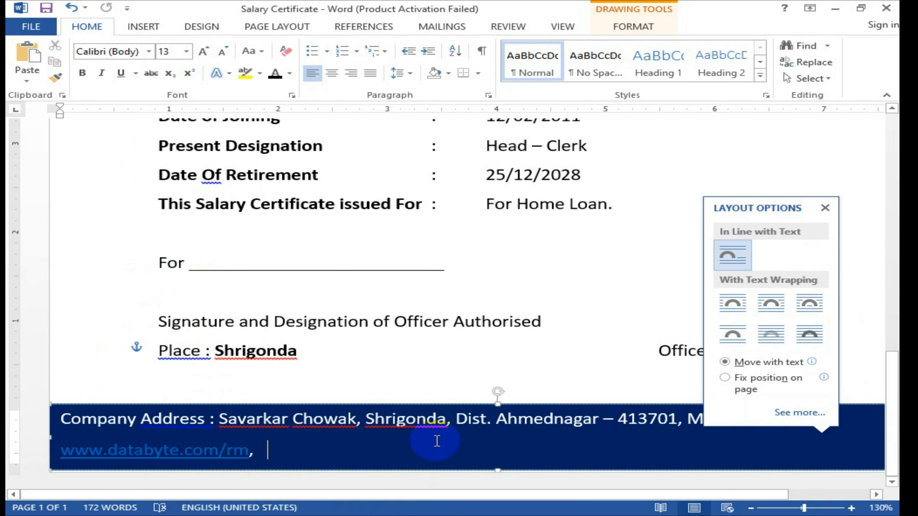
pyautogui.click(323, 452)
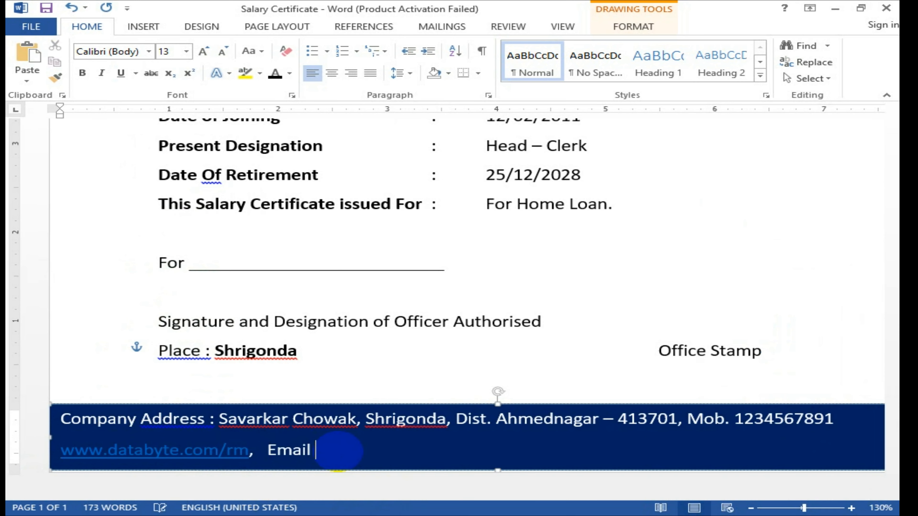
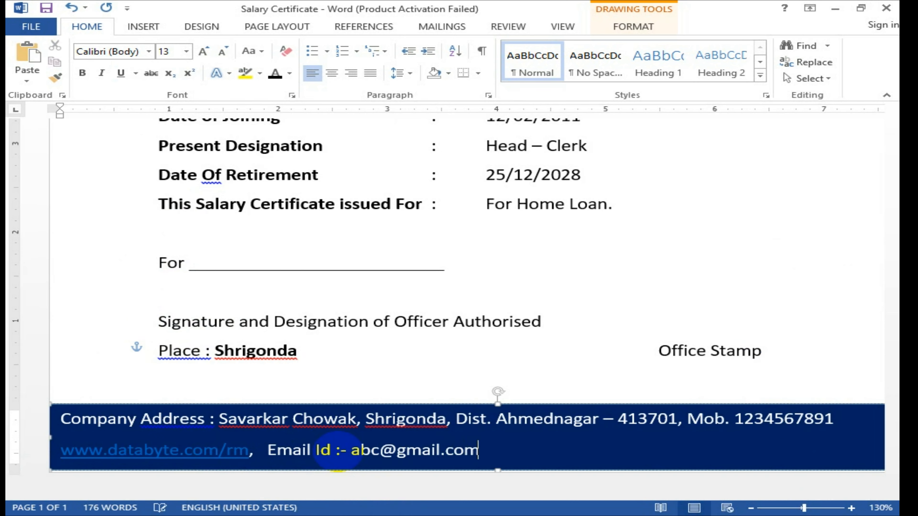
# Step: Strip the hyperlinks from the email and web addresses so both show as plain text
pyautogui.rightClick(382, 452)
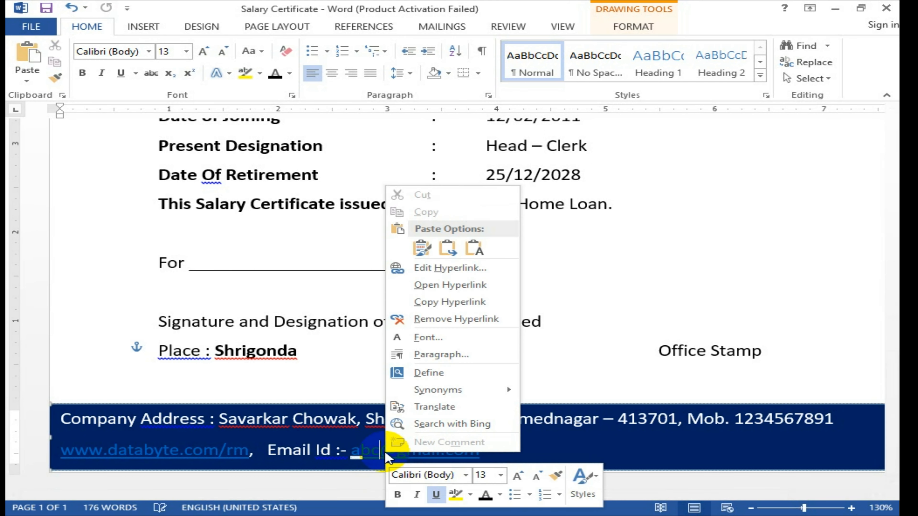
pyautogui.click(421, 319)
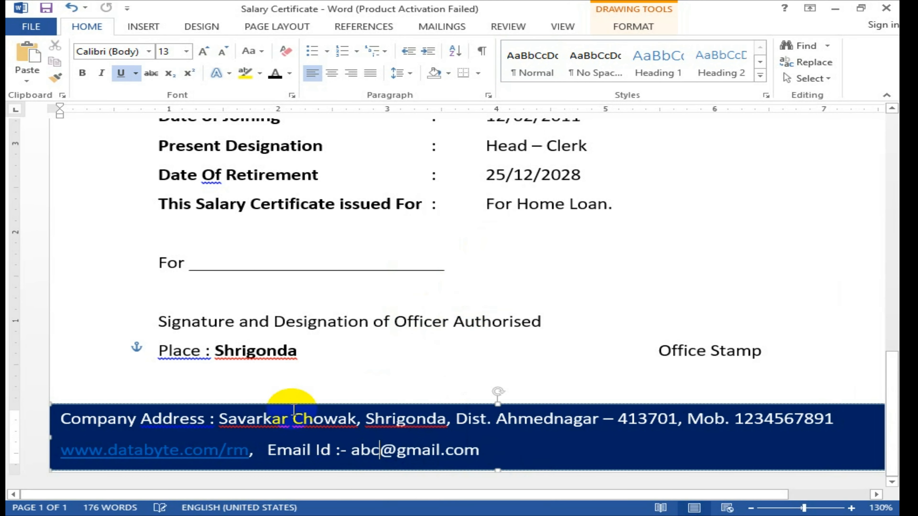
pyautogui.rightClick(161, 445)
pyautogui.click(220, 315)
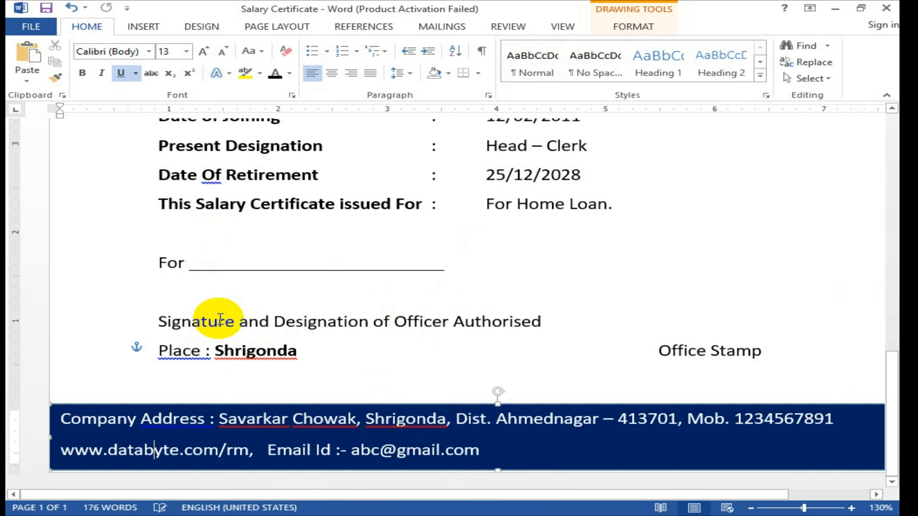
pyautogui.moveTo(445, 454); pyautogui.dragTo(434, 427)
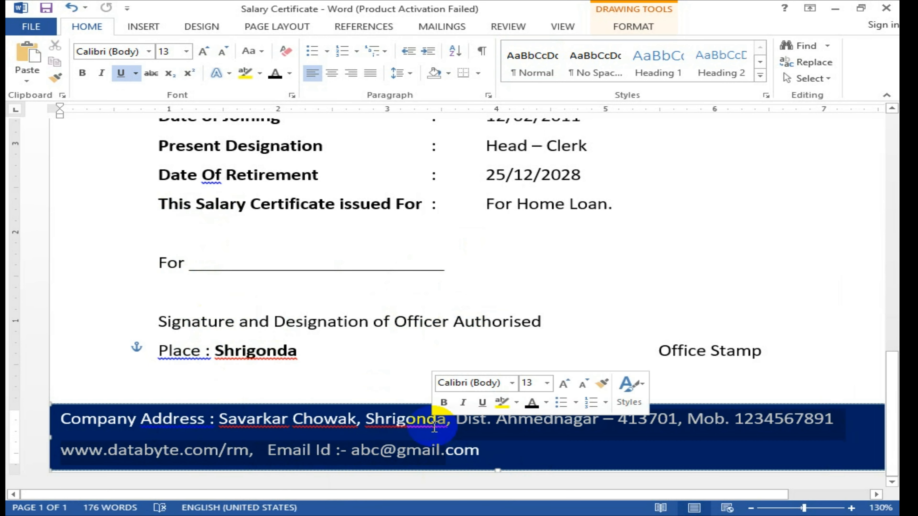
# Step: Set Spacing After to 0 pt for the two footer paragraphs
pyautogui.click(404, 74)
pyautogui.click(428, 96)
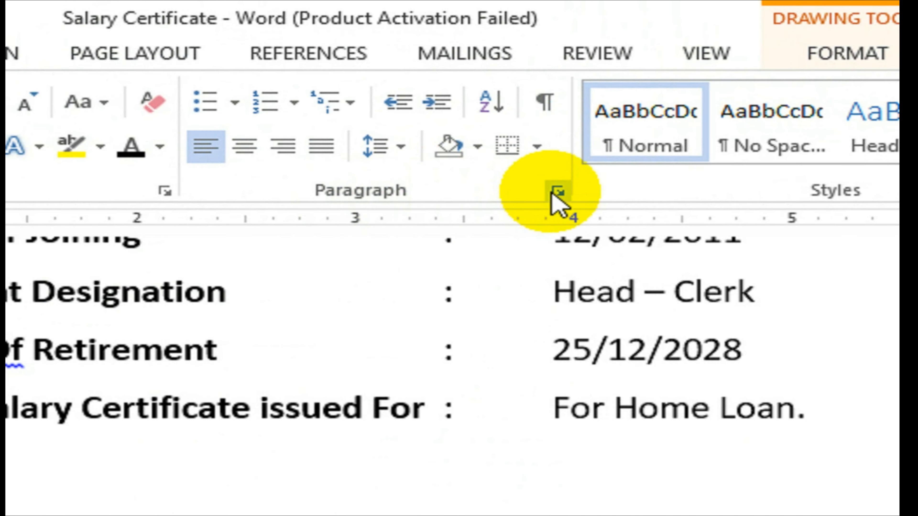
pyautogui.click(488, 95)
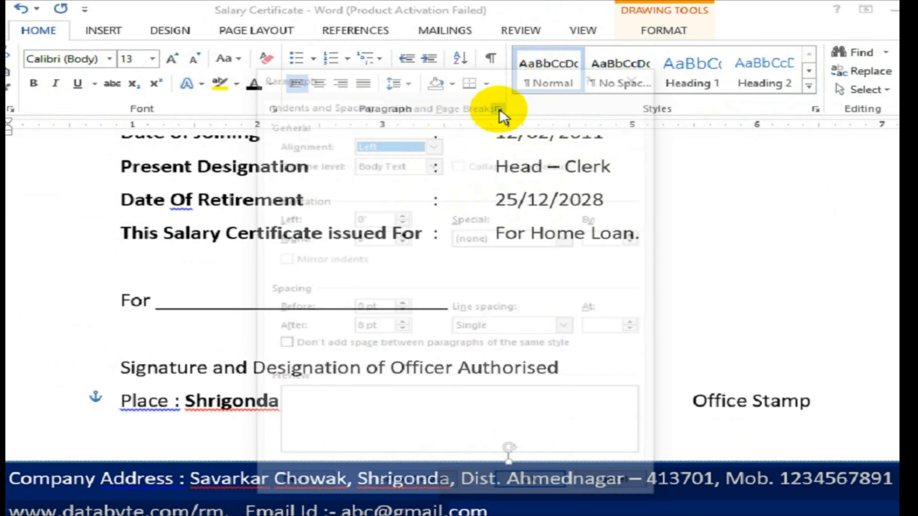
pyautogui.click(402, 328)
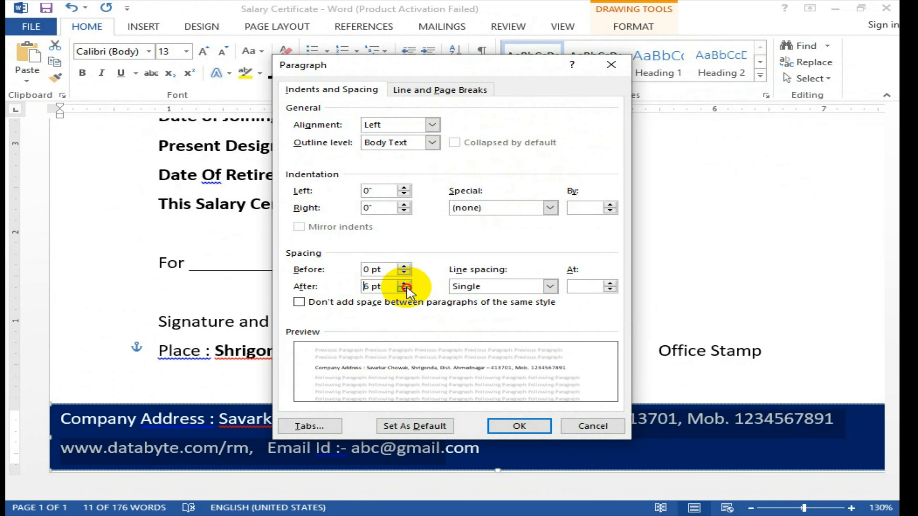
pyautogui.click(404, 289)
pyautogui.click(518, 427)
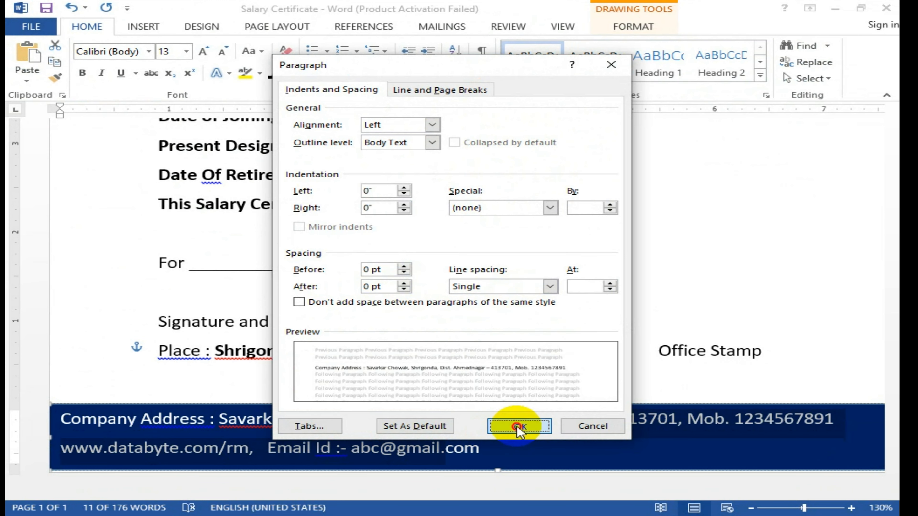
# Step: Lower the top edge of the navy footer band to make it shorter
pyautogui.click(505, 399)
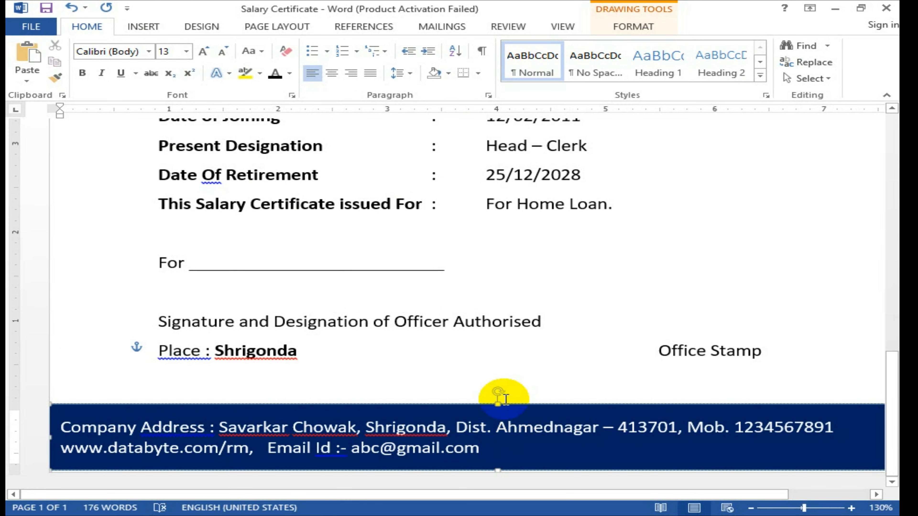
pyautogui.moveTo(502, 402); pyautogui.dragTo(495, 419)
pyautogui.click(511, 389)
pyautogui.scroll(-6, 514, 369)
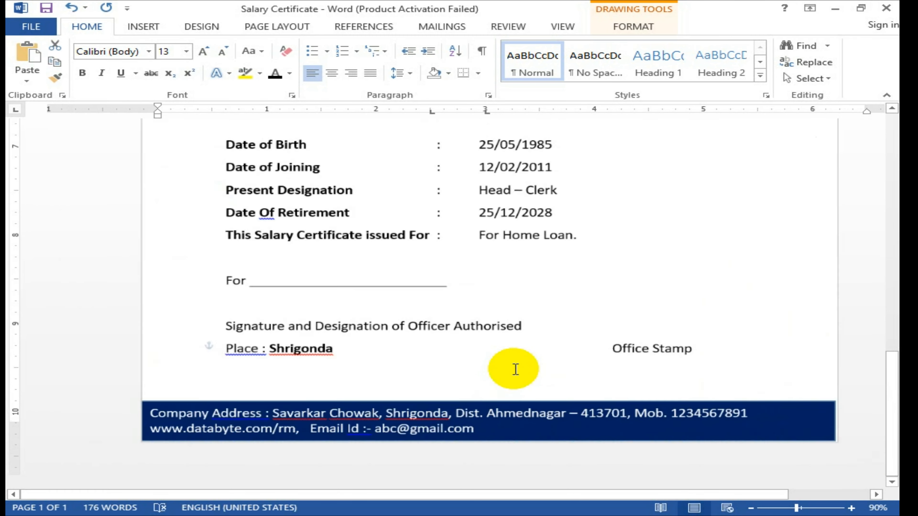
pyautogui.scroll(-1, 515, 369)
pyautogui.click(529, 366)
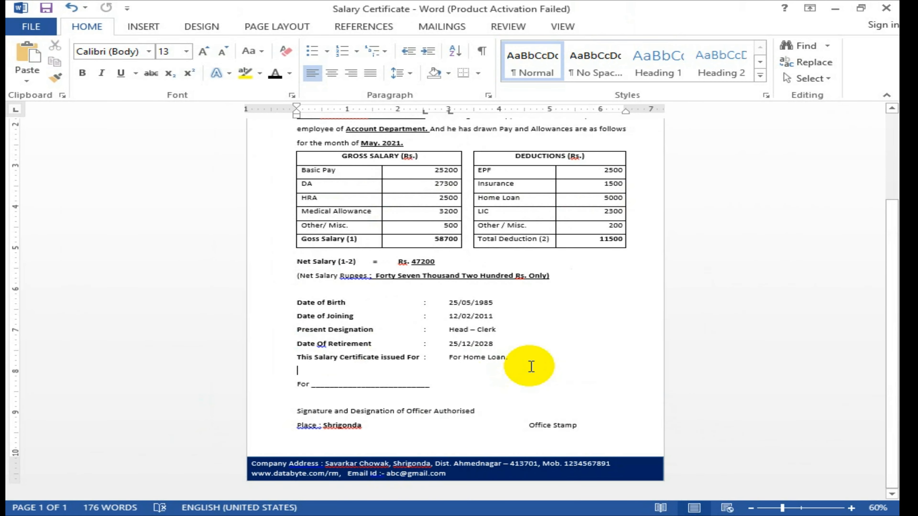
pyautogui.scroll(3, 528, 367)
pyautogui.scroll(6, 594, 365)
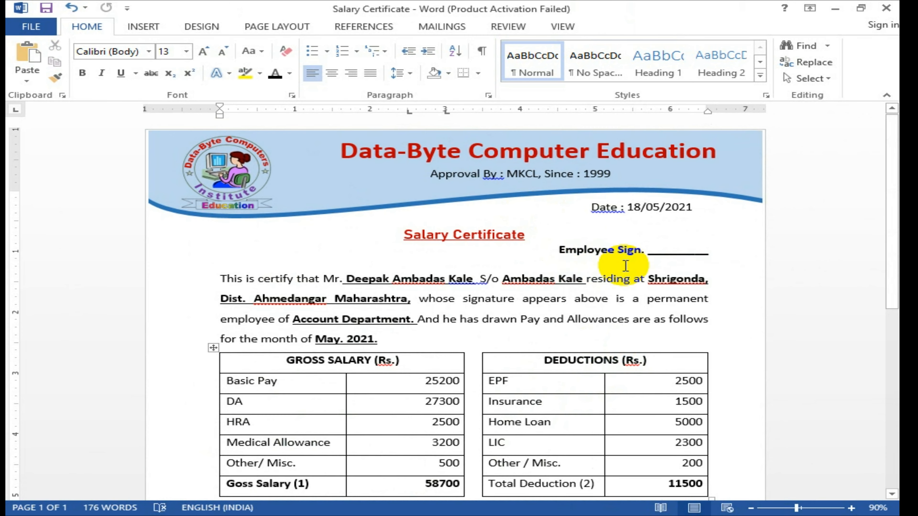
pyautogui.scroll(2, 625, 266)
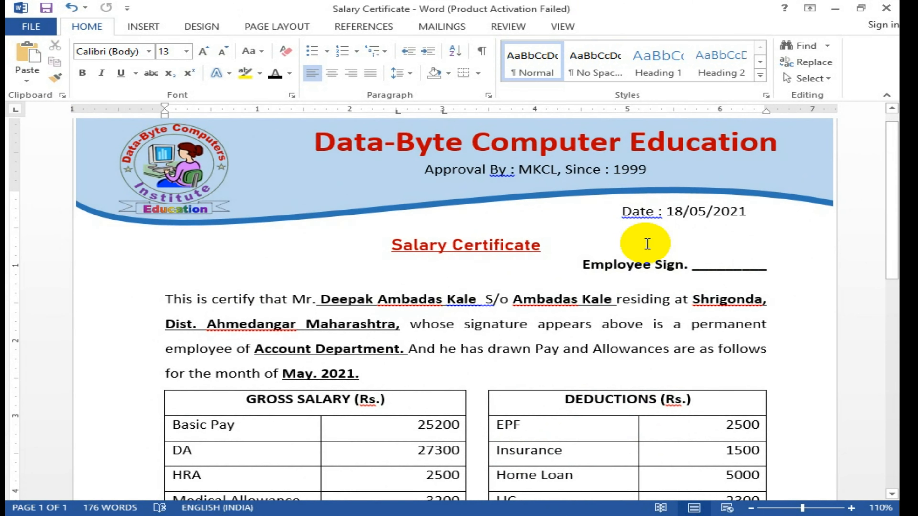
# Step: Bold the gross salary labels Basic Pay to Other/ Misc. and deduction labels EPF to Other / Misc
pyautogui.scroll(-1, 647, 244)
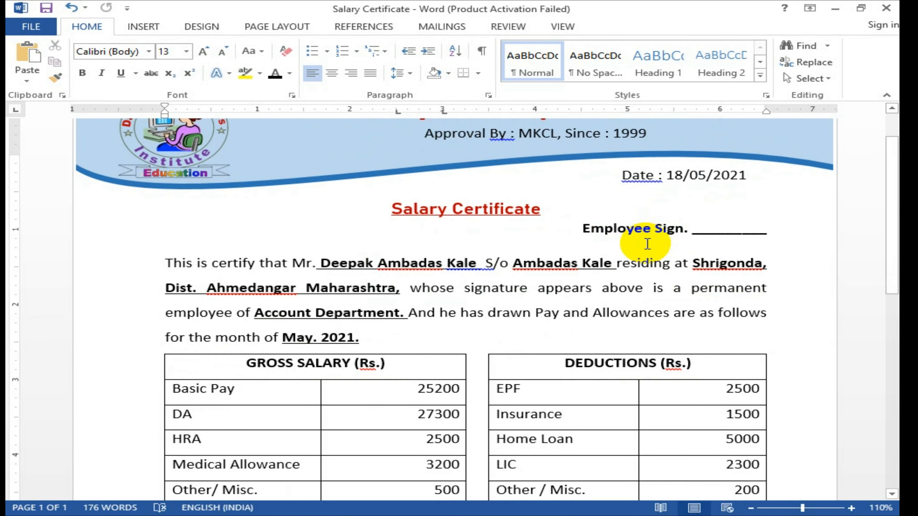
pyautogui.scroll(-2, 647, 244)
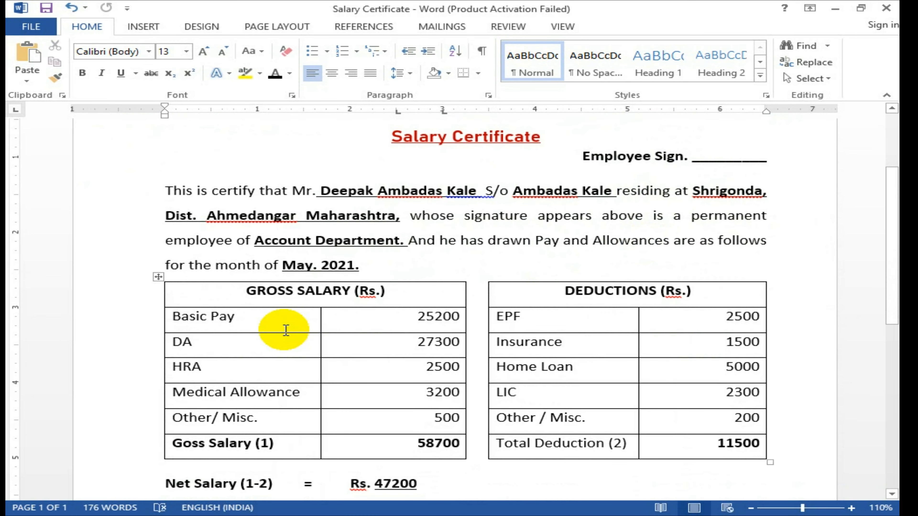
pyautogui.moveTo(217, 322); pyautogui.dragTo(228, 413)
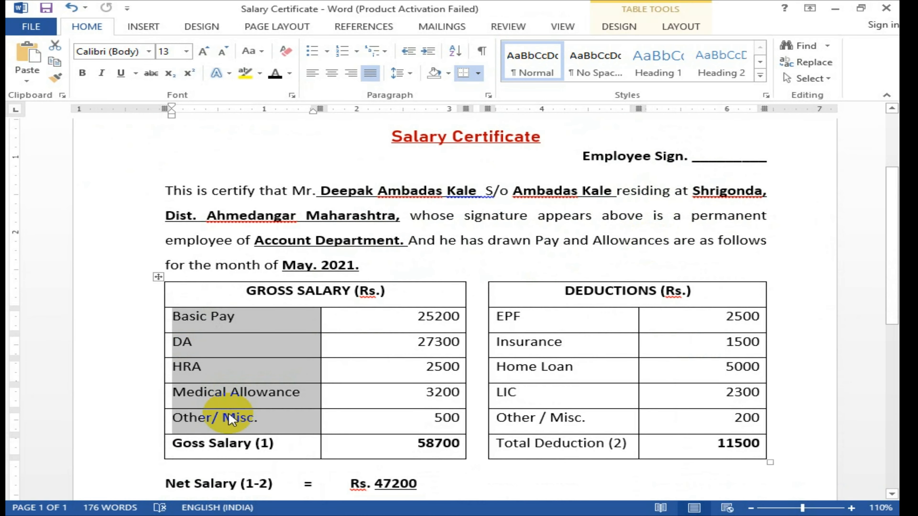
pyautogui.hotkey('ctrl', 'b')
pyautogui.click(542, 329)
pyautogui.moveTo(542, 330); pyautogui.dragTo(542, 415)
pyautogui.hotkey('ctrl', 'b')
# Step: Shade the GROSS SALARY header row light grey (White, Background 1, Darker 15%)
pyautogui.click(342, 291)
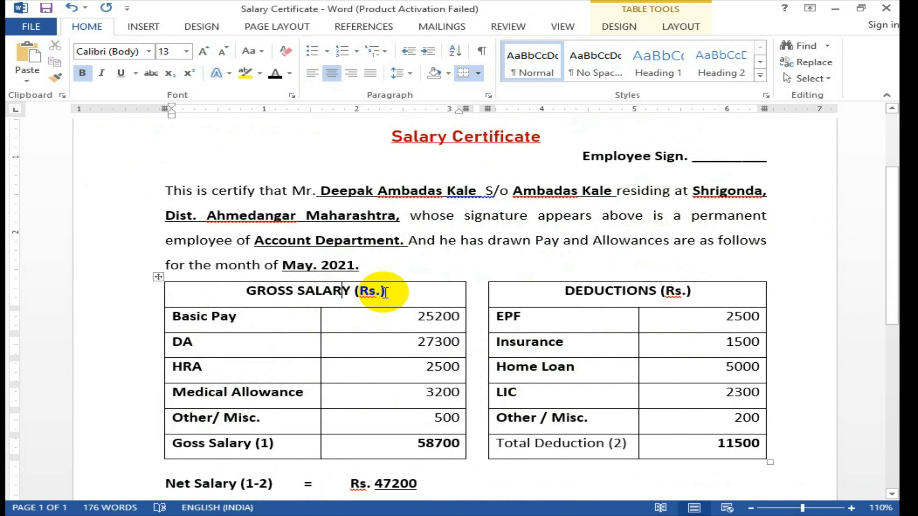
pyautogui.click(397, 294)
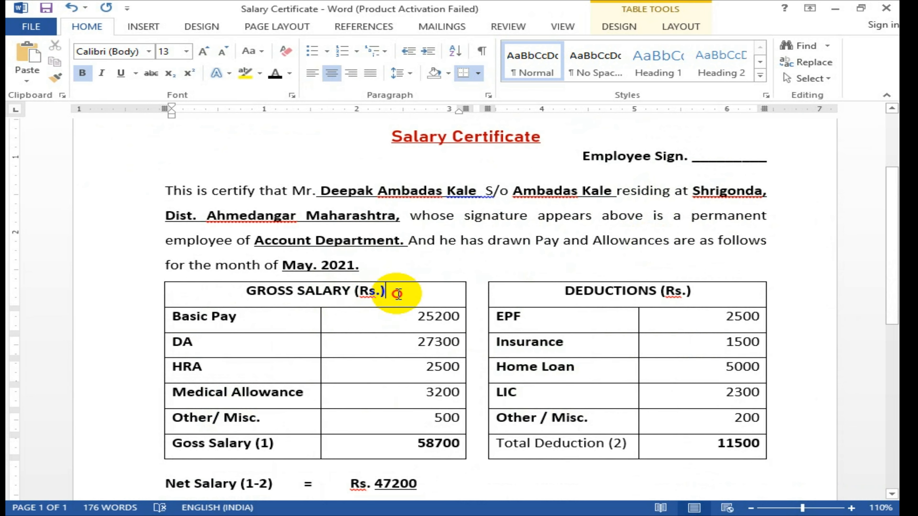
pyautogui.click(616, 26)
pyautogui.click(700, 31)
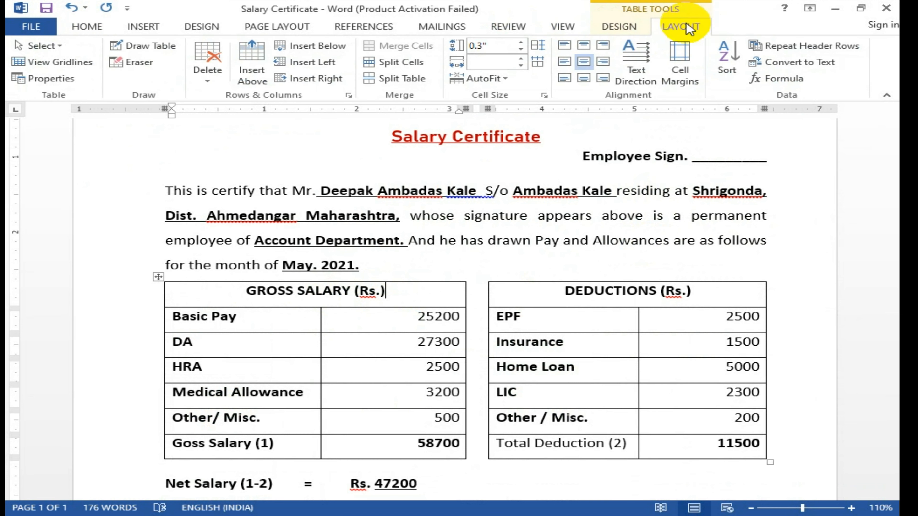
pyautogui.click(604, 28)
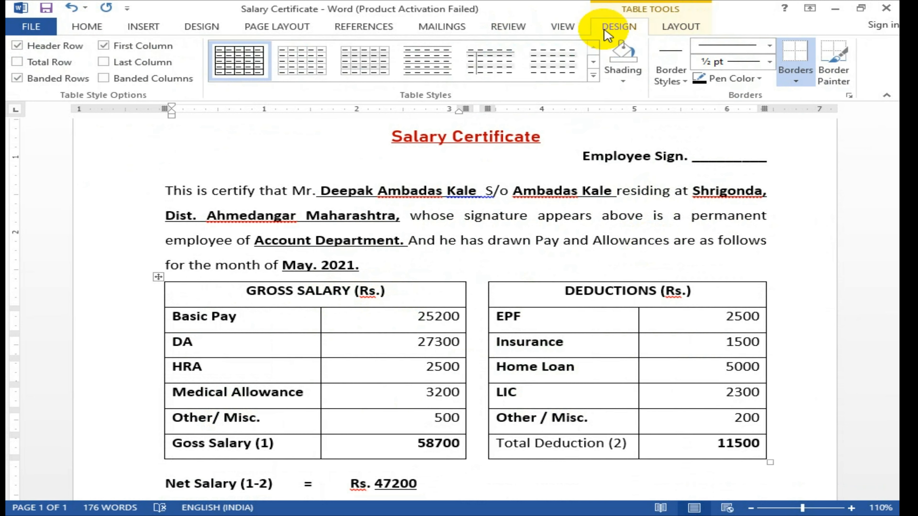
pyautogui.click(622, 79)
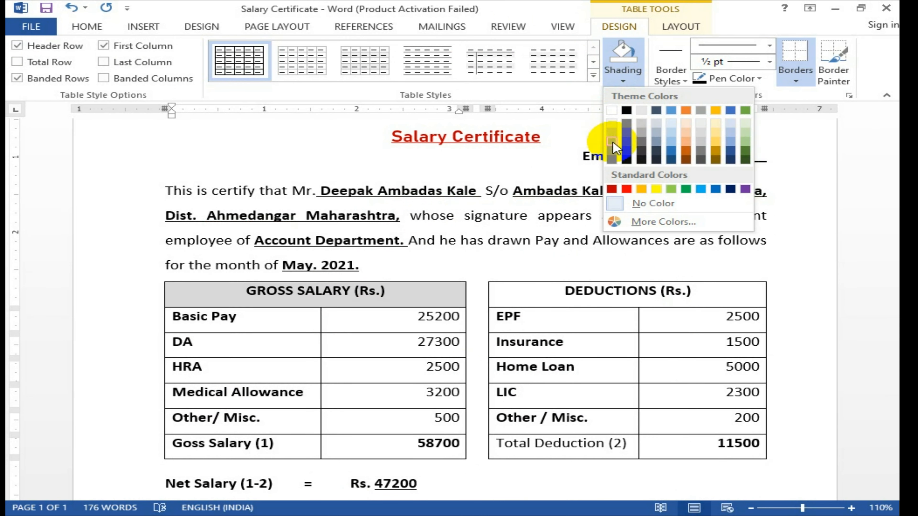
pyautogui.click(613, 143)
# Step: Shade the DEDUCTIONS header row the same light grey, reapplying it to GROSS SALARY
pyautogui.click(583, 291)
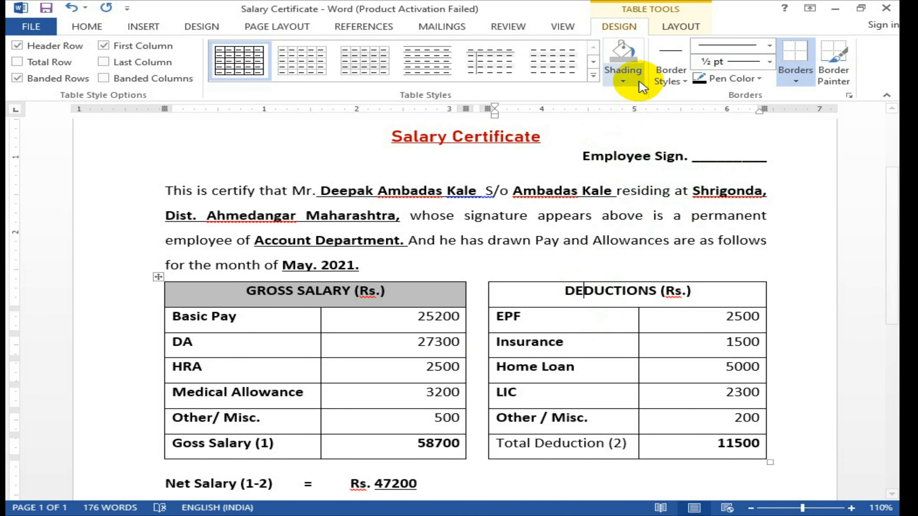
pyautogui.click(623, 77)
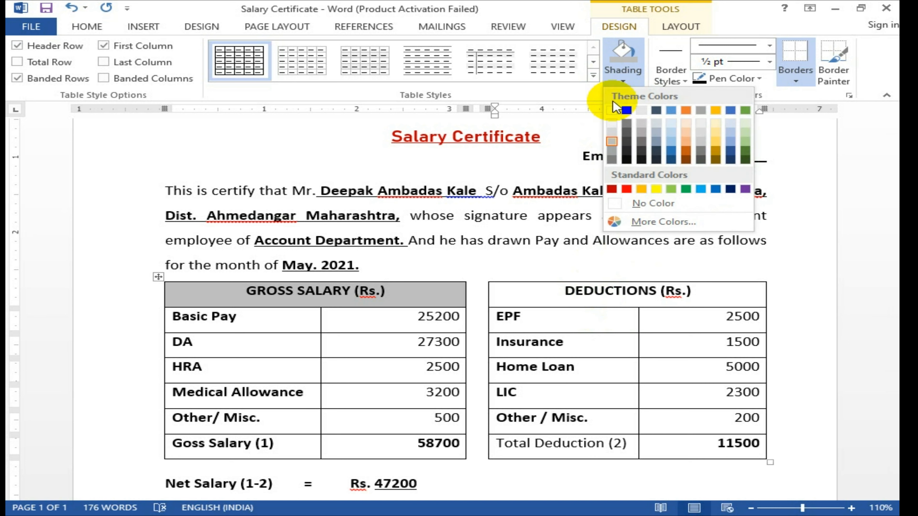
pyautogui.click(613, 139)
pyautogui.click(424, 295)
pyautogui.click(627, 55)
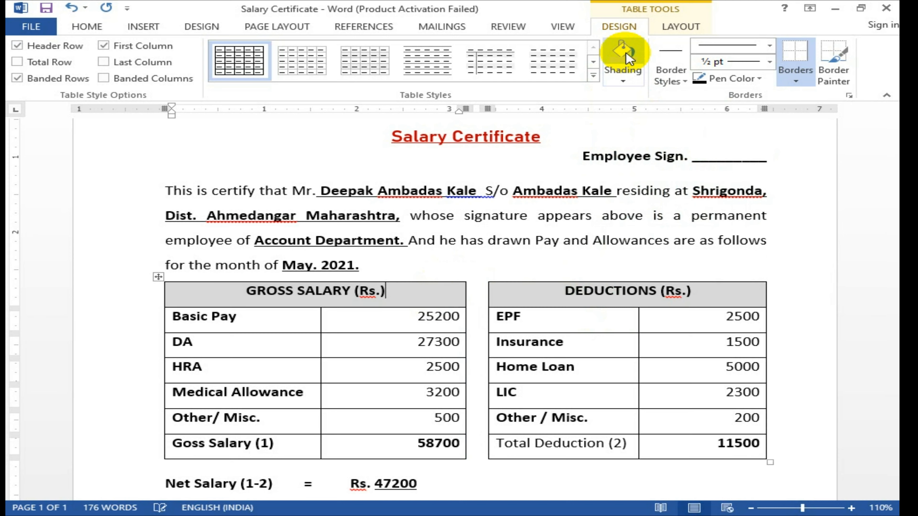
pyautogui.click(659, 300)
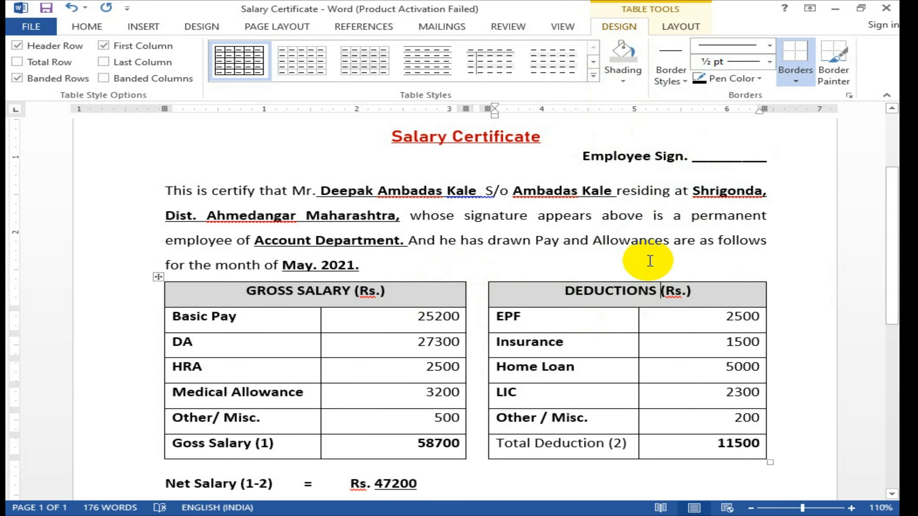
pyautogui.scroll(3, 650, 260)
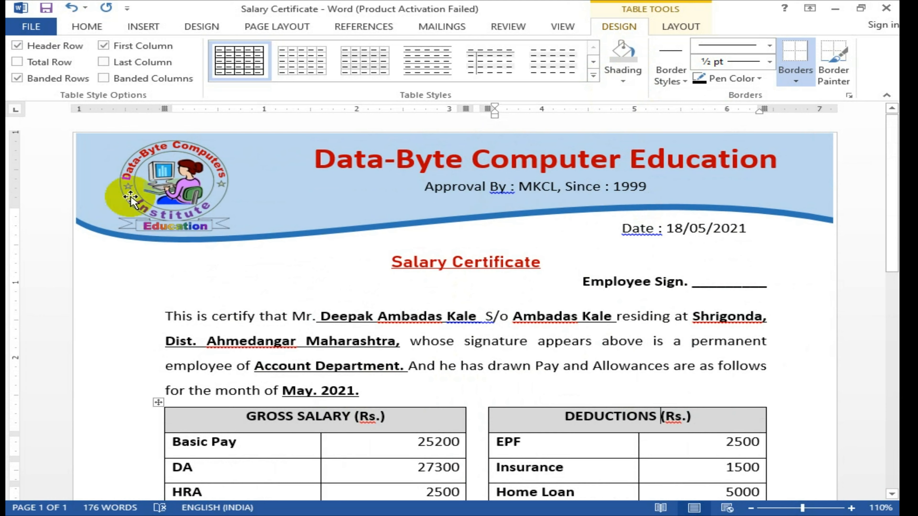
# Step: Enlarge the red underlined 'Salary Certificate' title's font size with Ctrl+]
pyautogui.click(423, 189)
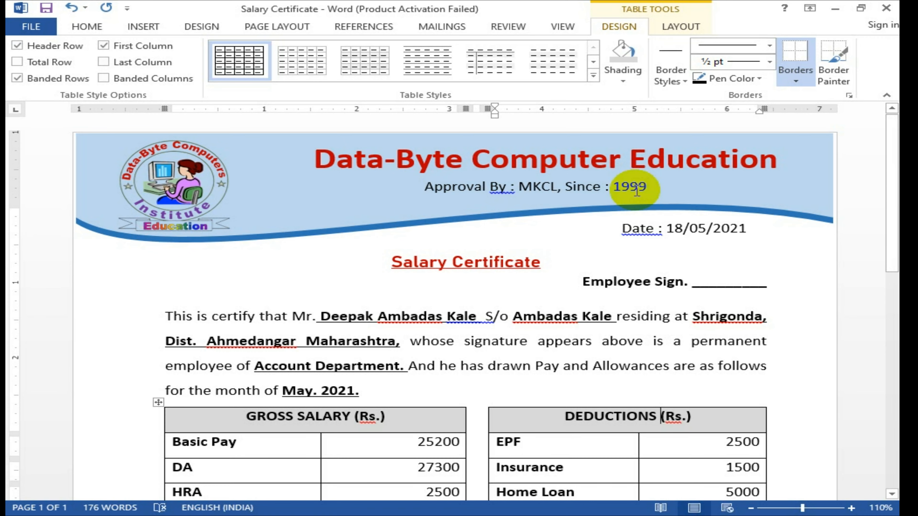
pyautogui.scroll(-1, 637, 190)
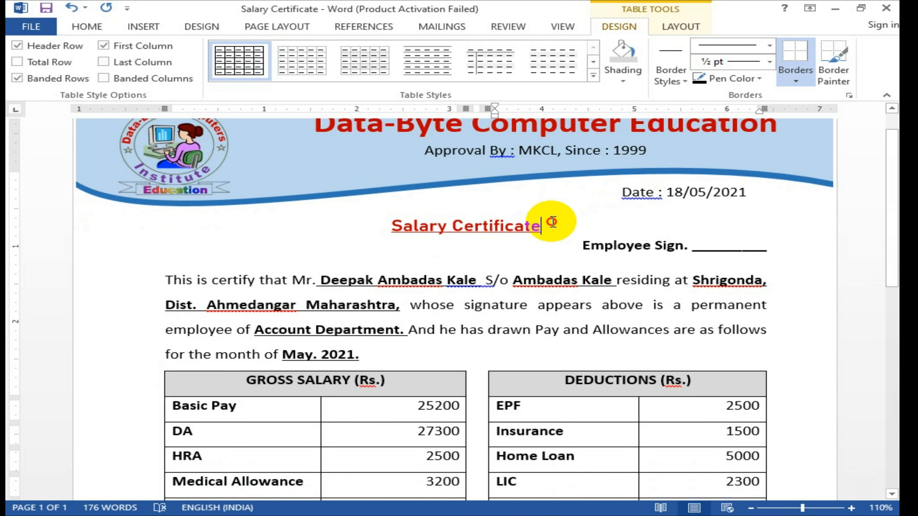
pyautogui.moveTo(550, 223); pyautogui.dragTo(359, 226)
pyautogui.hotkey('ctrl', ']')
pyautogui.hotkey('ctrl', ']')
pyautogui.hotkey('ctrl', ']')
pyautogui.hotkey('ctrl', ']')
pyautogui.hotkey('ctrl', ']')
pyautogui.hotkey('ctrl', ']')
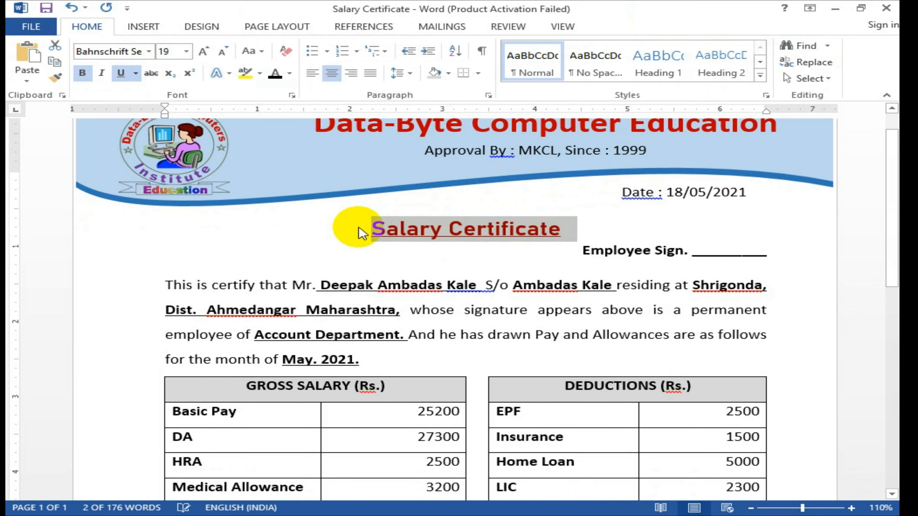
pyautogui.click(454, 291)
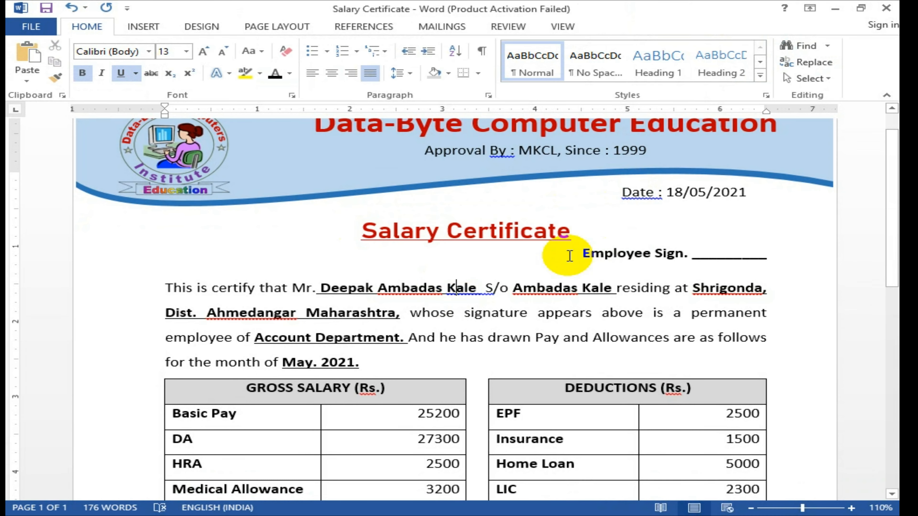
pyautogui.scroll(-3, 584, 257)
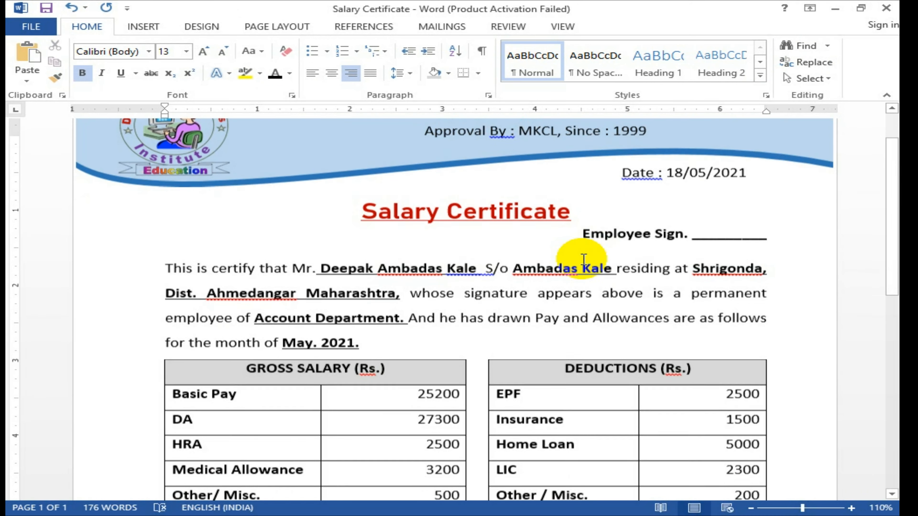
pyautogui.scroll(-5, 583, 259)
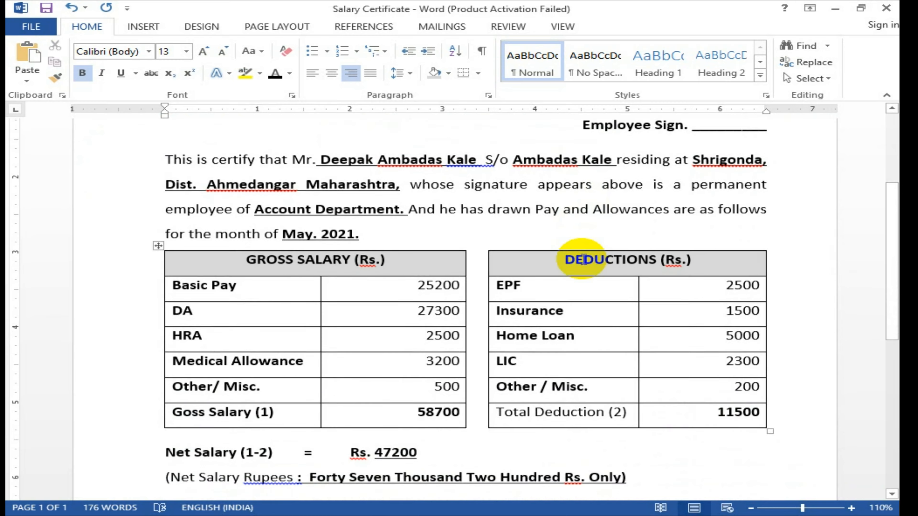
pyautogui.scroll(-5, 584, 259)
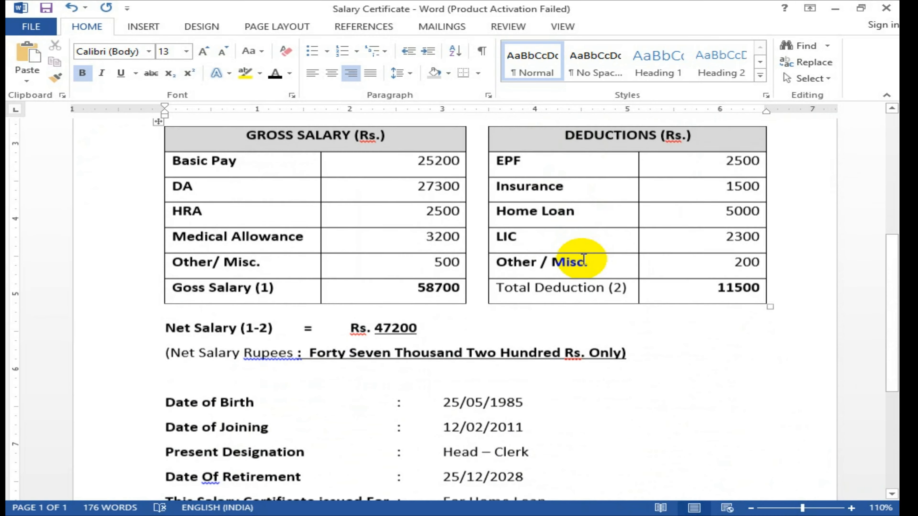
pyautogui.scroll(-2, 584, 258)
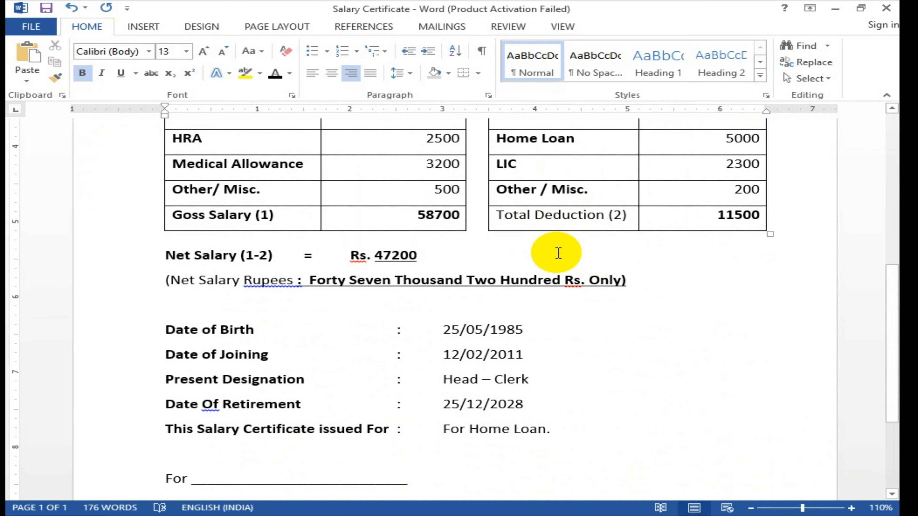
pyautogui.scroll(2, 557, 252)
pyautogui.scroll(-7, 515, 252)
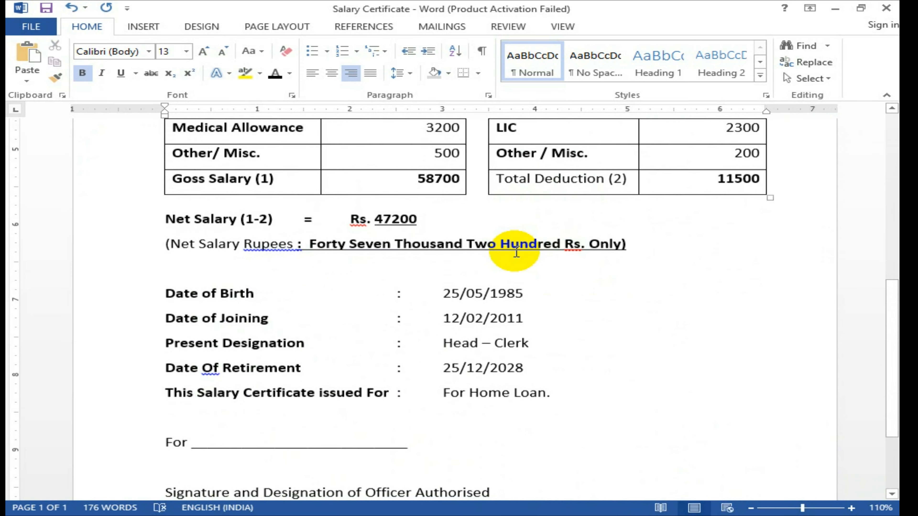
pyautogui.scroll(-2, 516, 252)
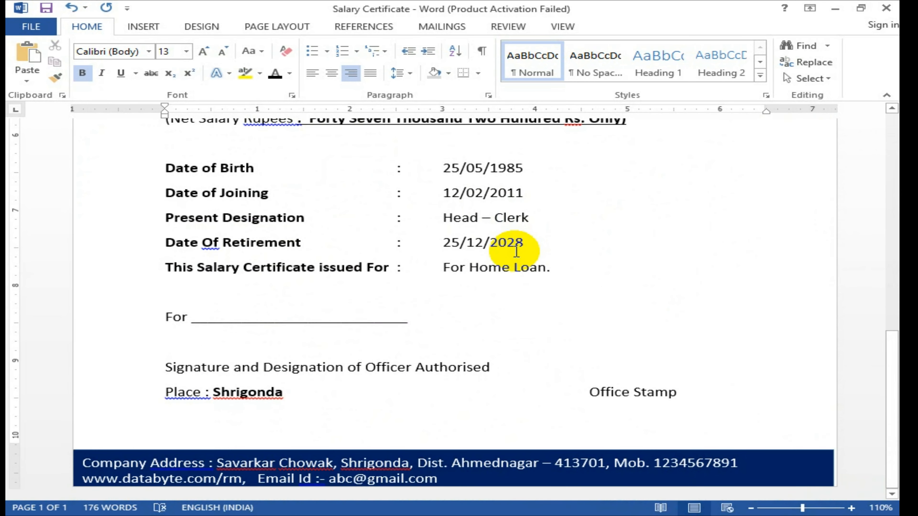
# Step: Centre the company-address lines in the navy footer text box
pyautogui.click(424, 479)
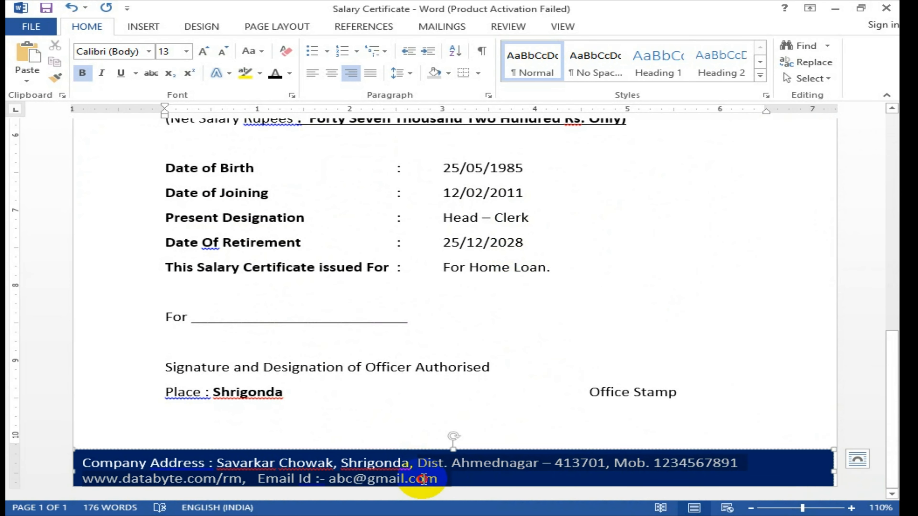
pyautogui.hotkey('ctrl', 'e')
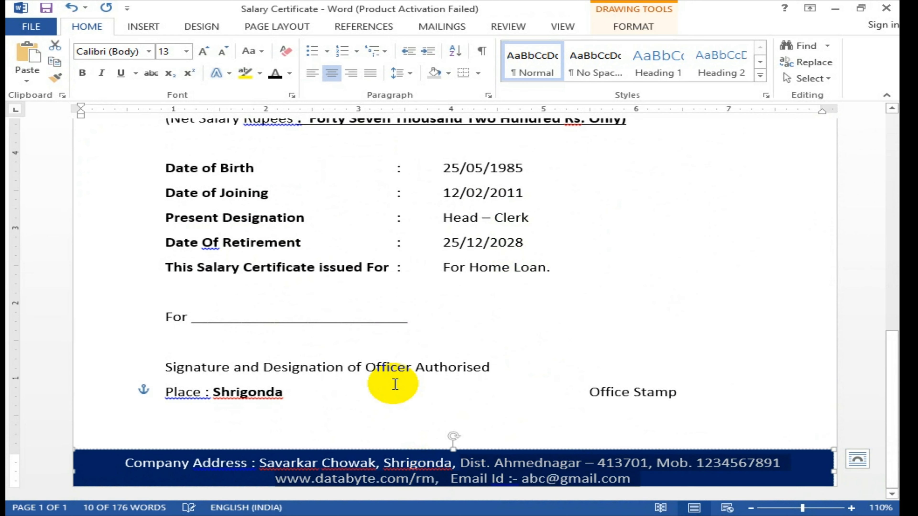
pyautogui.click(313, 72)
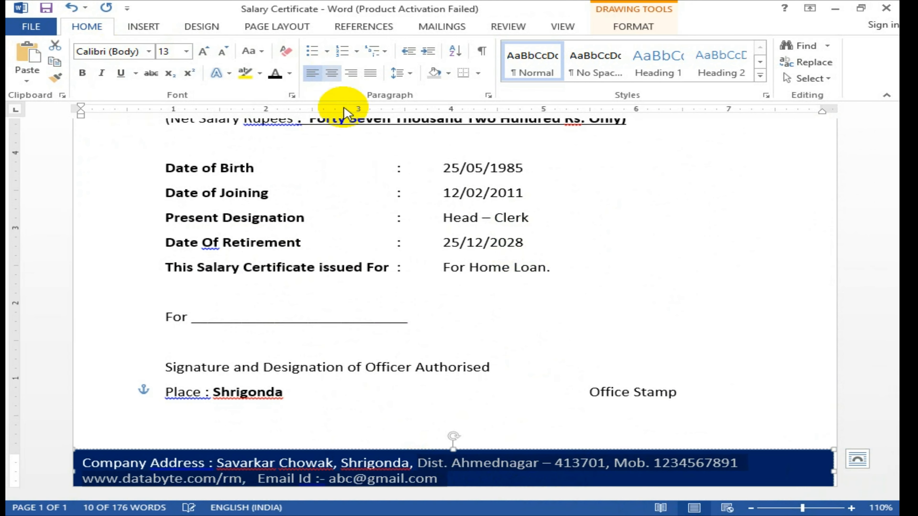
pyautogui.click(330, 74)
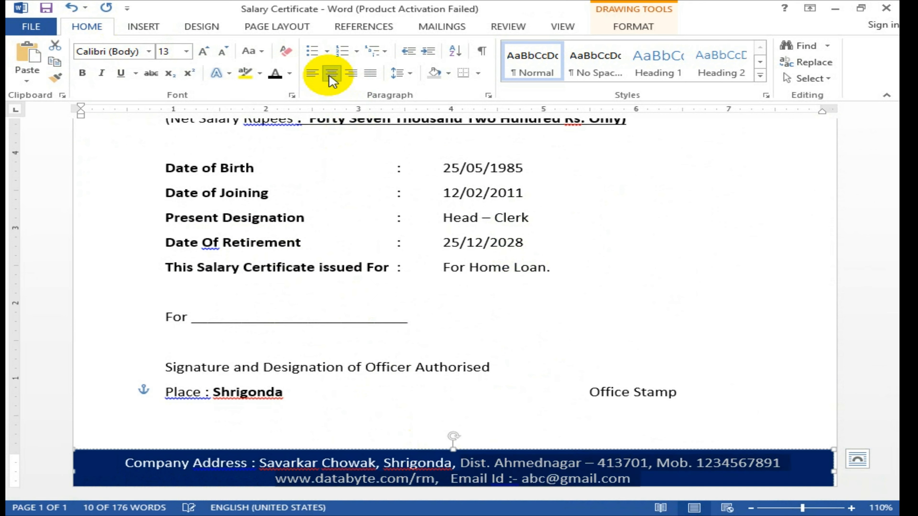
# Step: Bold the footer's address, mobile number, website and email text, then review the finished page
pyautogui.click(123, 462)
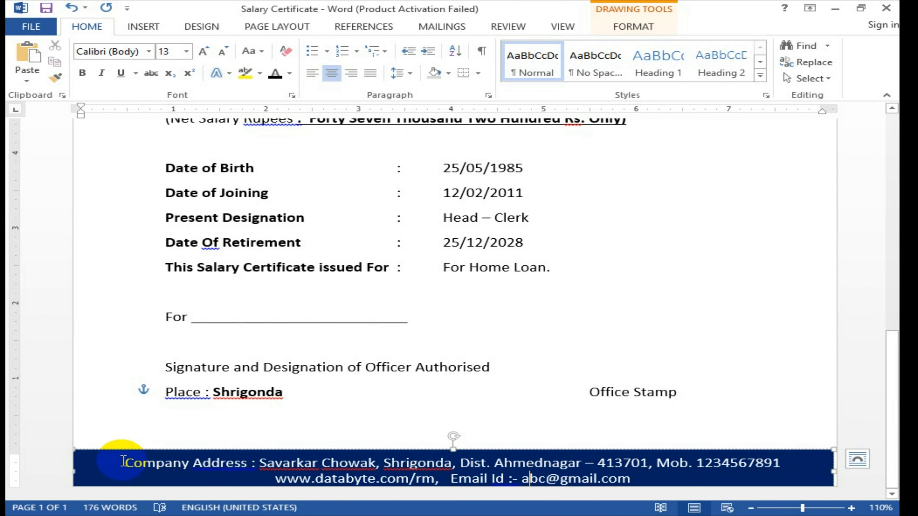
pyautogui.click(639, 478)
pyautogui.tripleClick(639, 479)
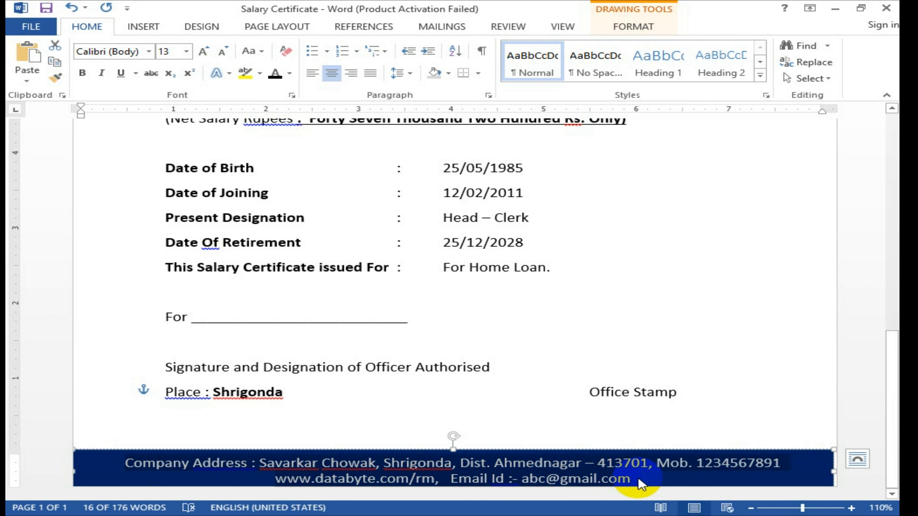
pyautogui.hotkey('ctrl', 'b')
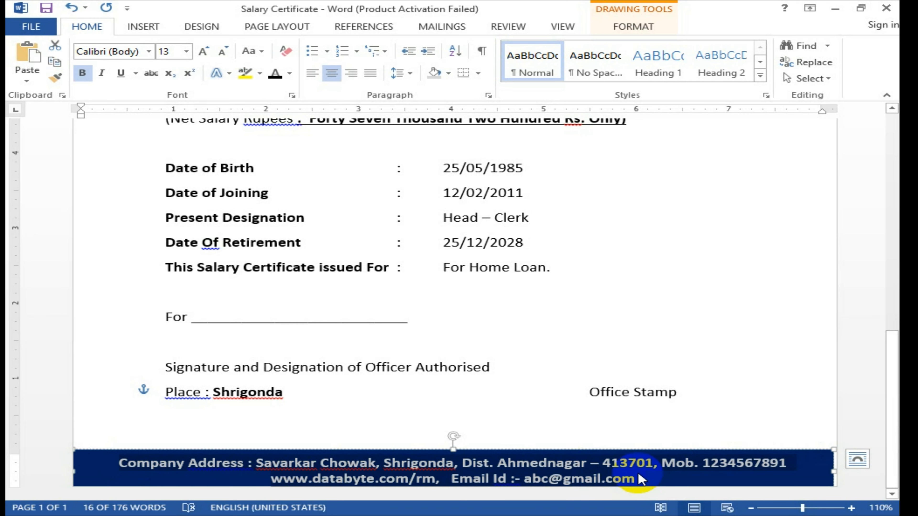
pyautogui.click(639, 478)
pyautogui.click(362, 419)
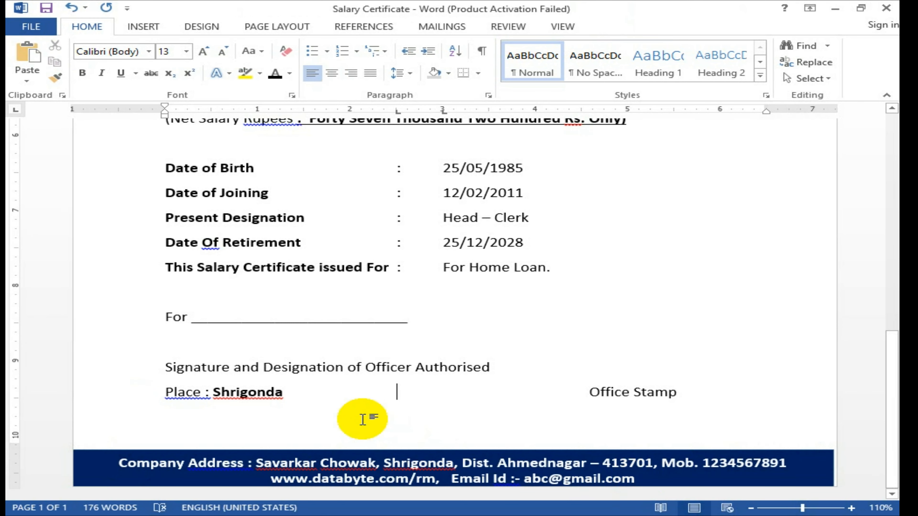
pyautogui.scroll(6, 362, 419)
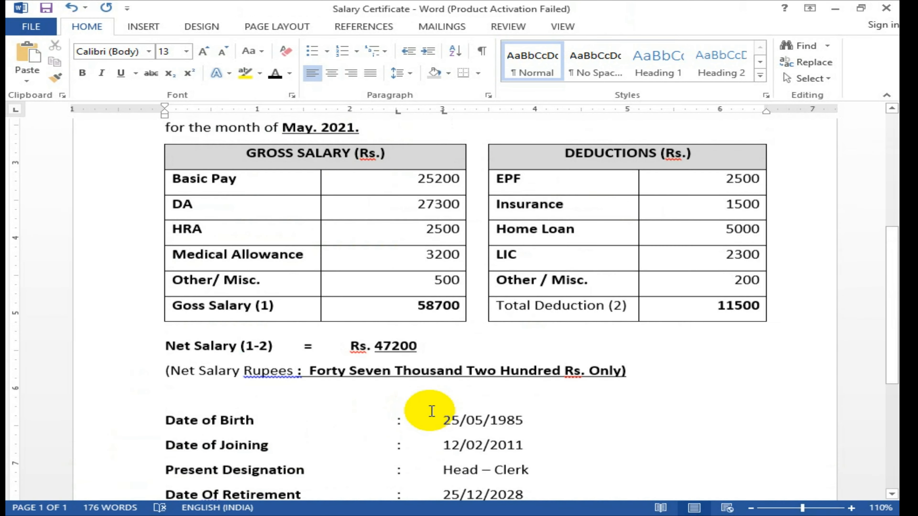
pyautogui.scroll(3, 553, 396)
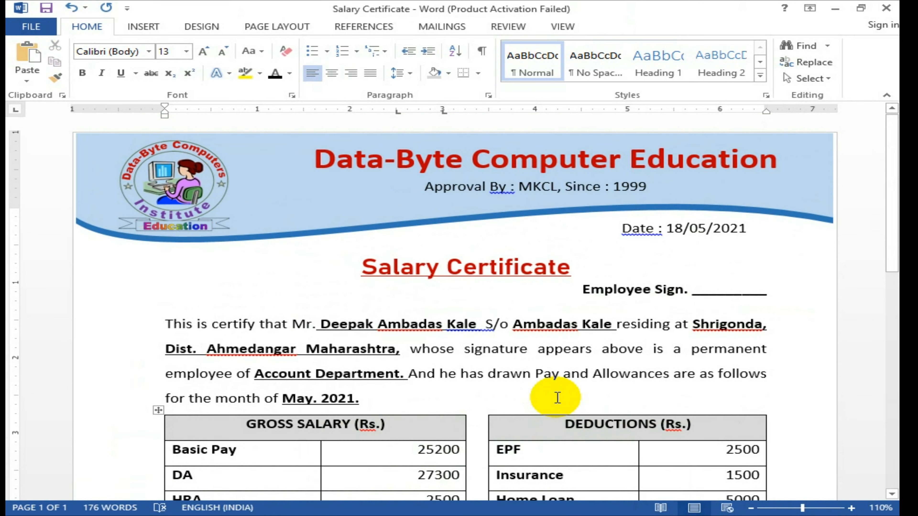
pyautogui.scroll(-4, 557, 398)
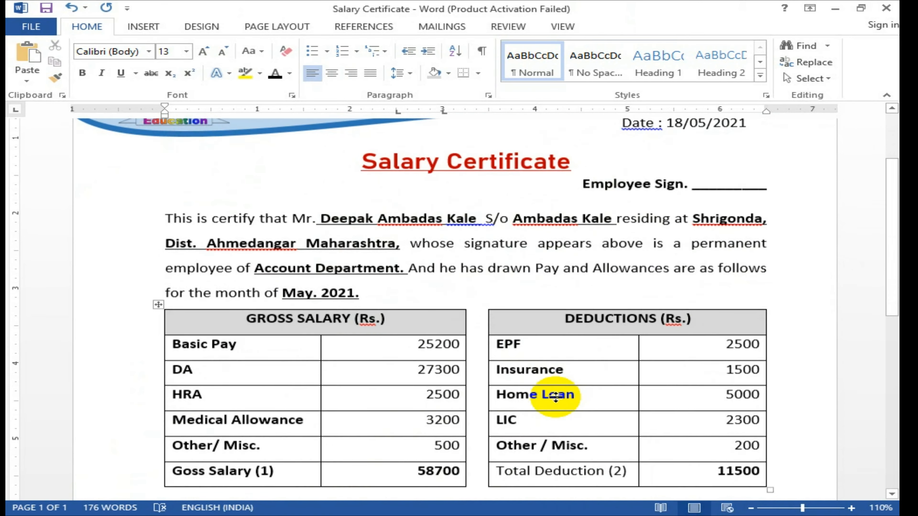
pyautogui.scroll(-6, 557, 398)
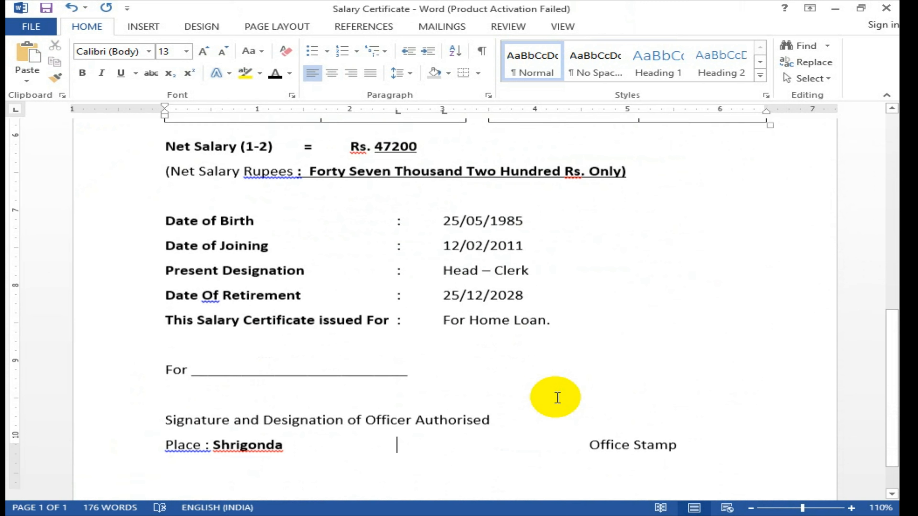